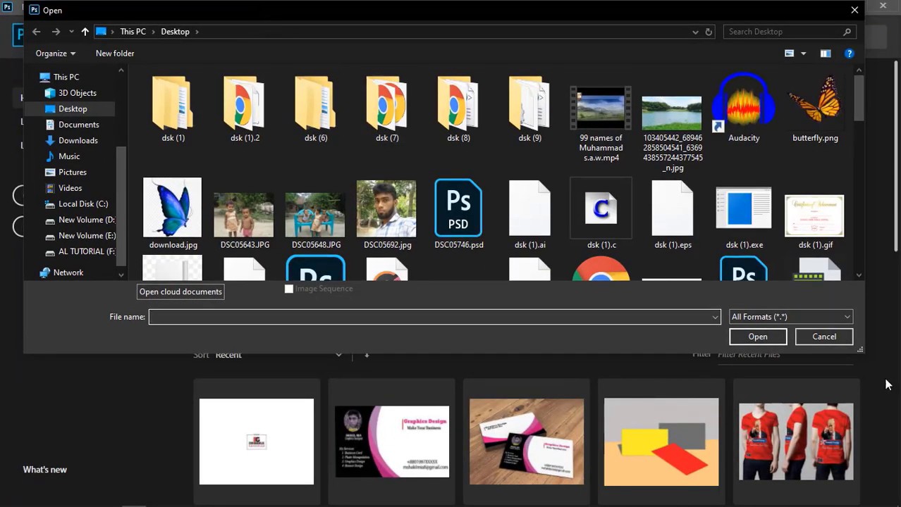
Open the photo DSC05692.jpg from the Desktop folder
drag(860, 350, 900, 492)
click(91, 238)
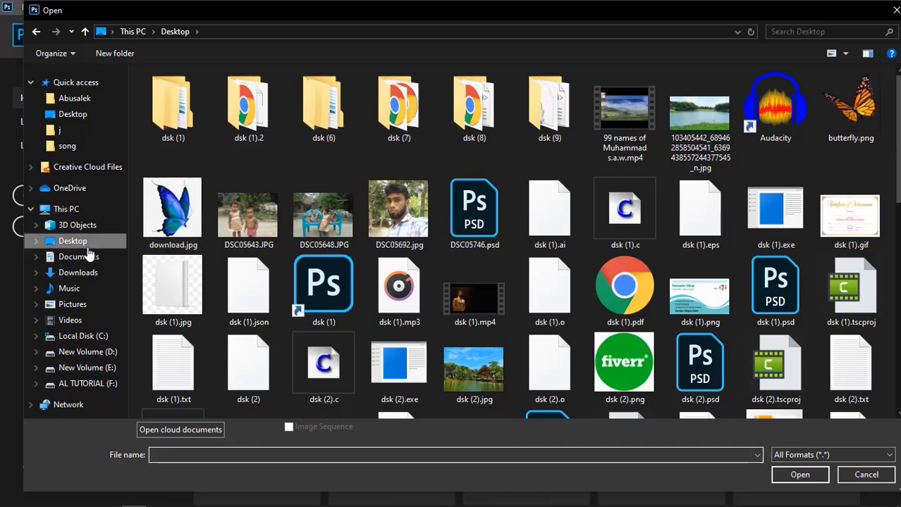
click(70, 336)
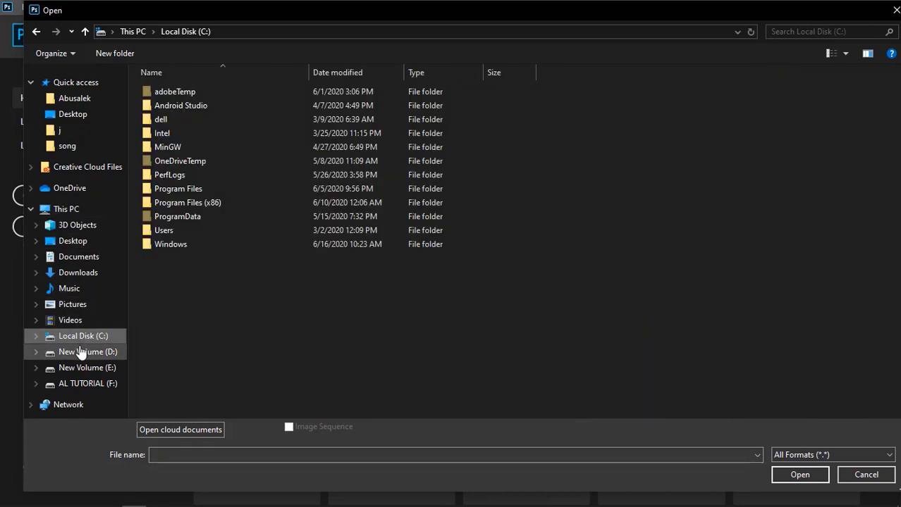
click(71, 352)
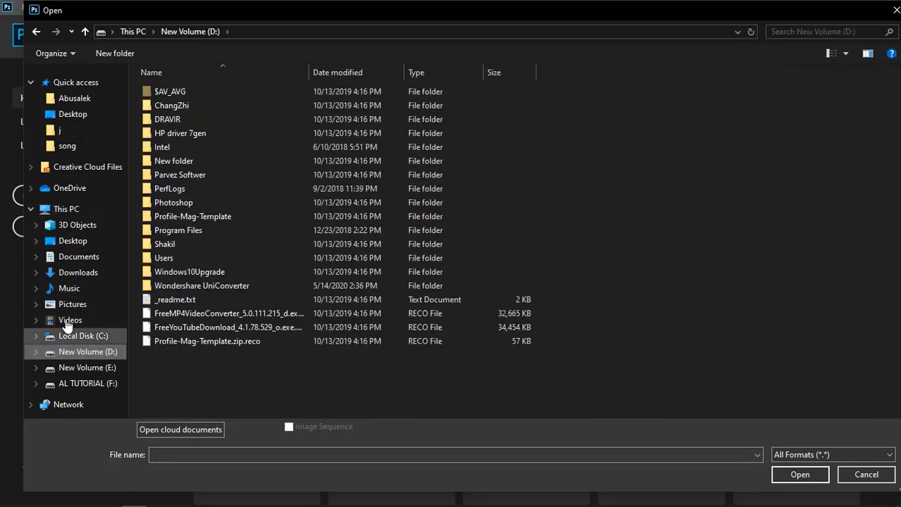
click(71, 241)
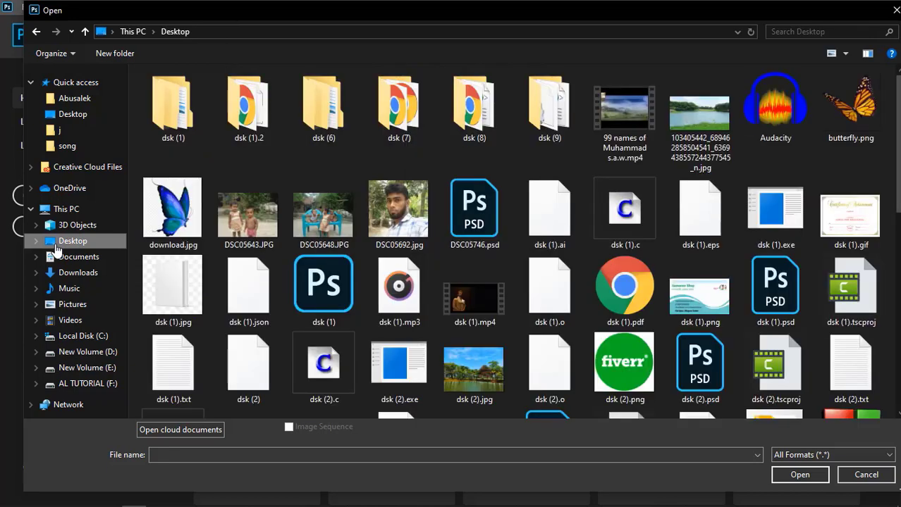
click(395, 215)
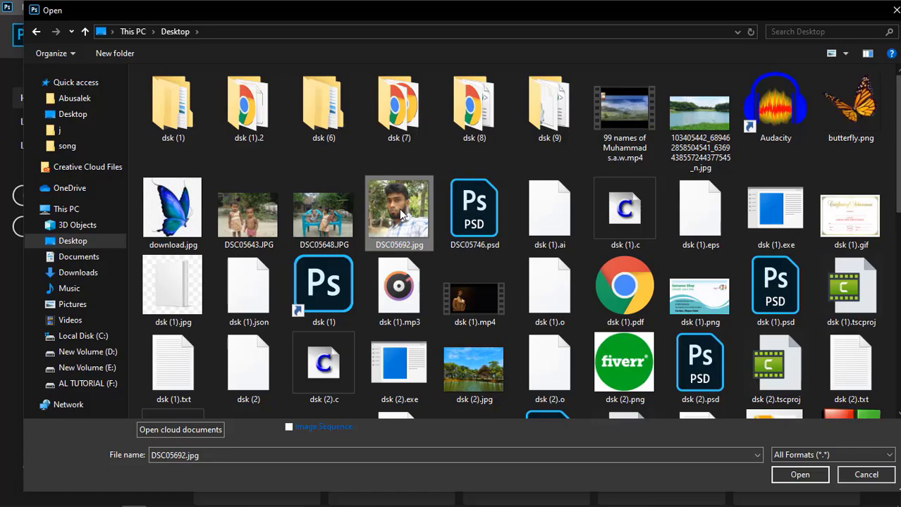
double_click(400, 214)
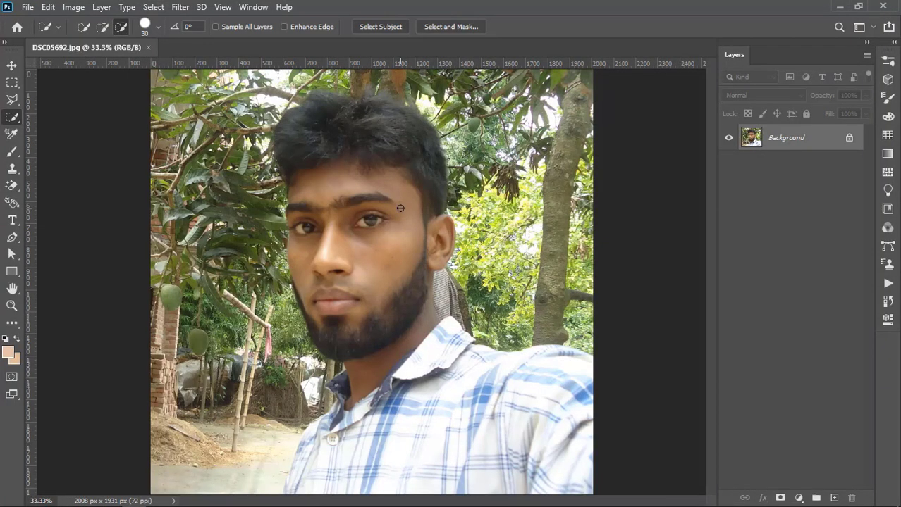
Apply a Brightness/Contrast adjustment to the photo with brightness 8 and contrast about 58
scroll(400, 208, down, 1)
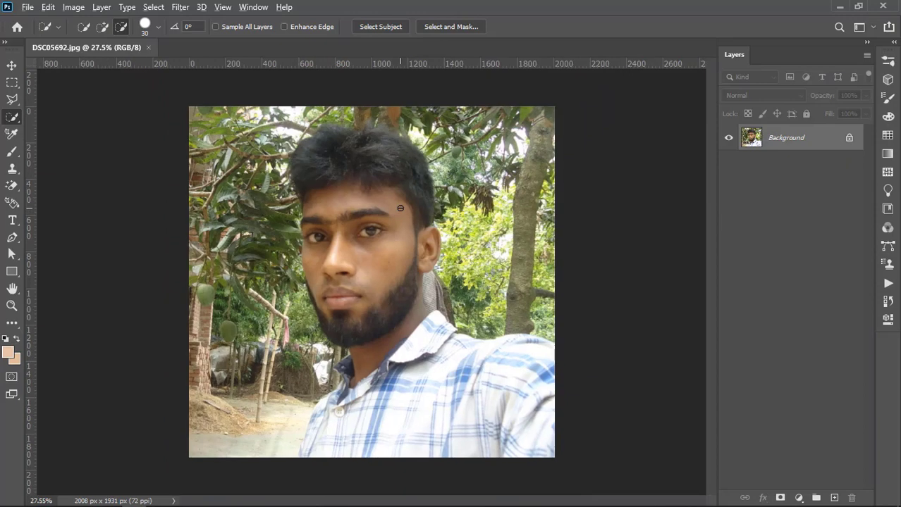
scroll(399, 208, up, 1)
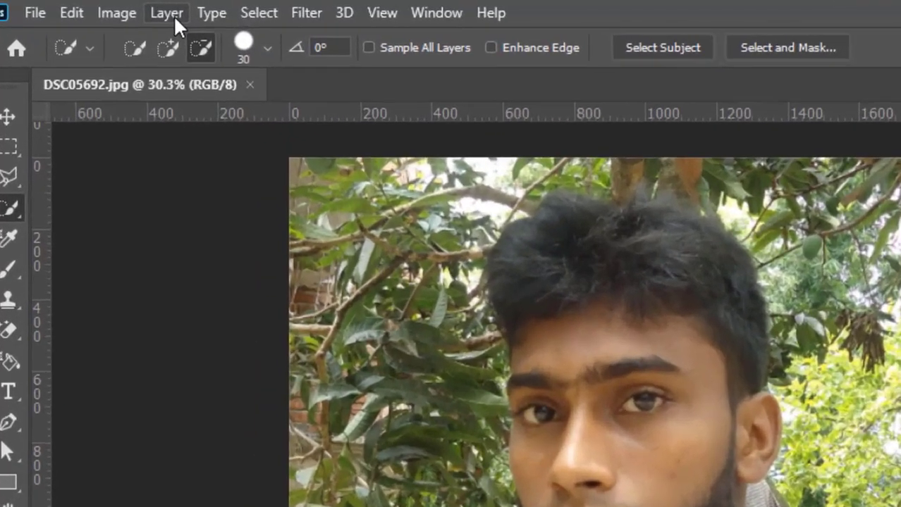
click(73, 7)
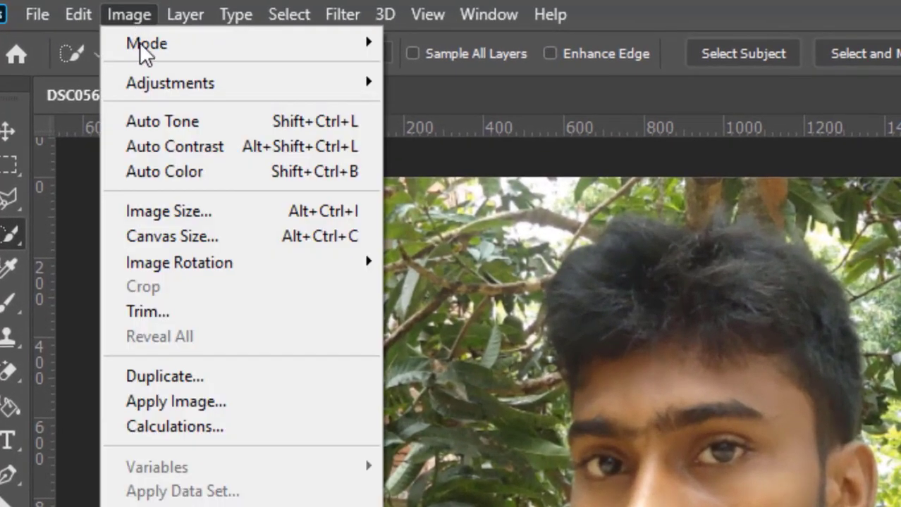
mouse_move(157, 85)
click(468, 85)
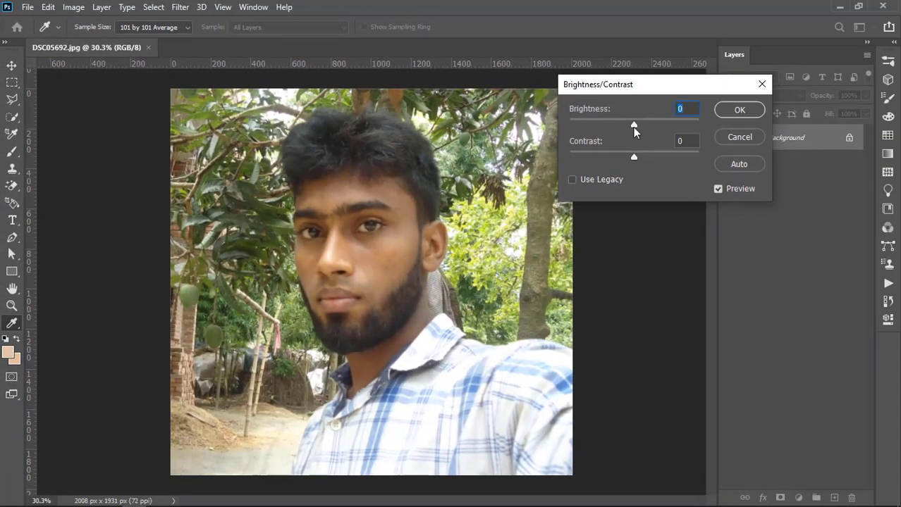
drag(633, 125, 665, 156)
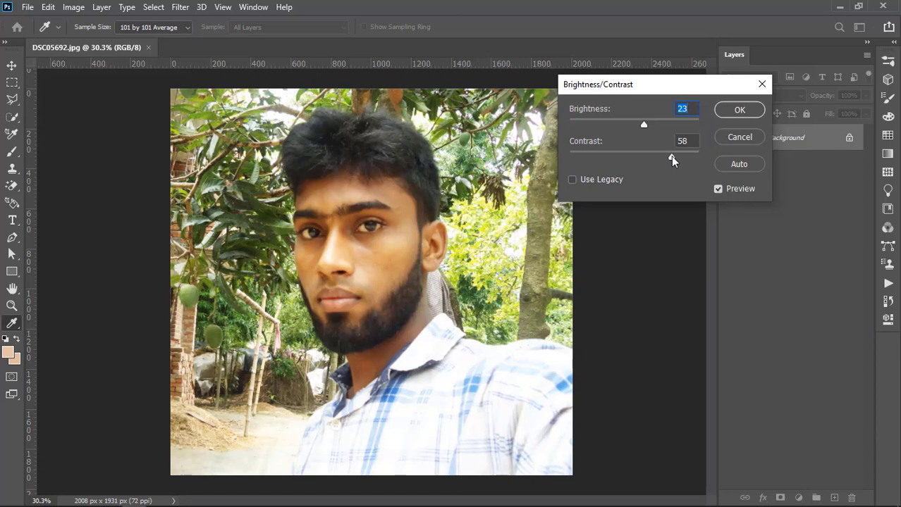
drag(671, 156, 671, 156)
mouse_move(641, 126)
mouse_down()
mouse_move(629, 126)
mouse_move(648, 128)
mouse_move(637, 129)
mouse_up()
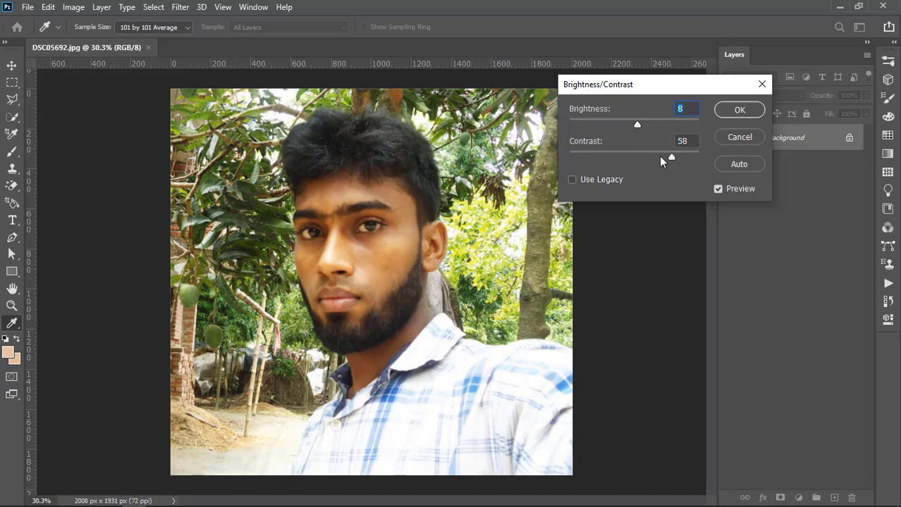
mouse_move(666, 156)
mouse_down()
mouse_move(641, 158)
mouse_move(670, 160)
mouse_up()
key(Tab)
click(730, 114)
key(w)
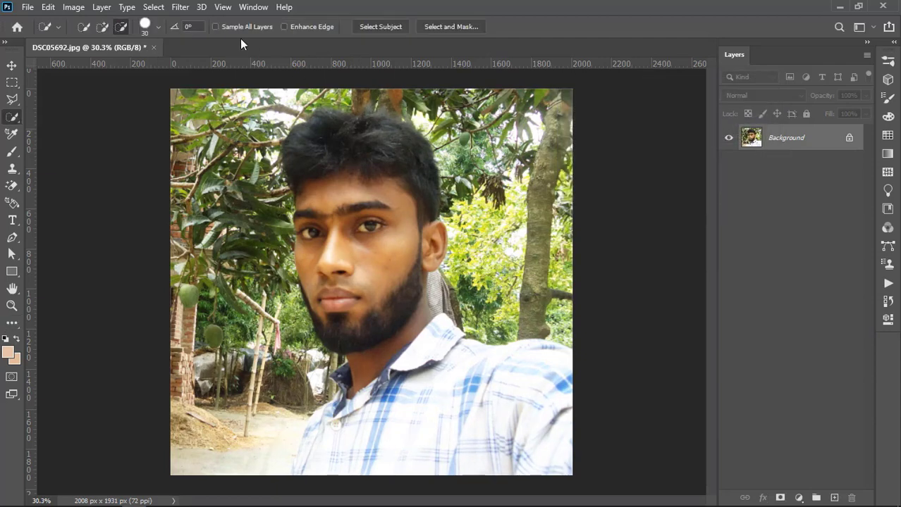
Apply a Vibrance adjustment to the photo with vibrance +73 and a slight fine-tuning of the saturation
click(106, 10)
click(65, 9)
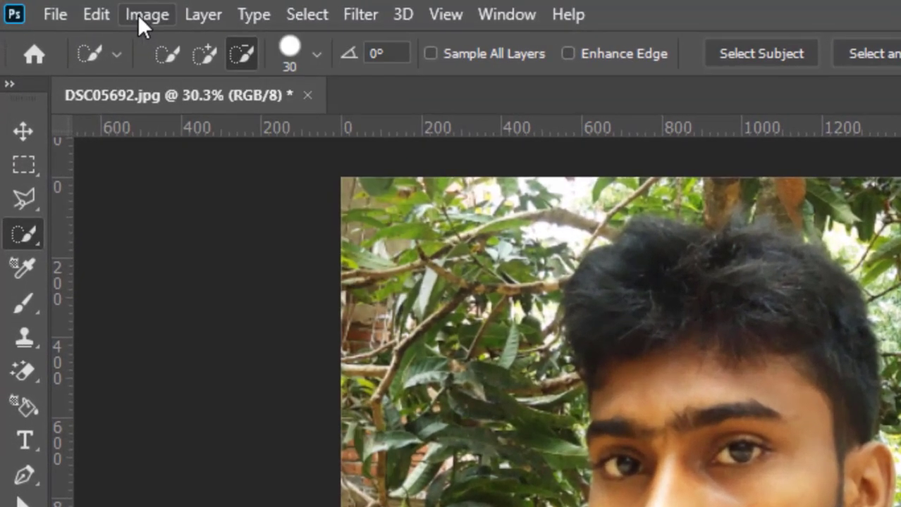
click(141, 19)
mouse_move(165, 90)
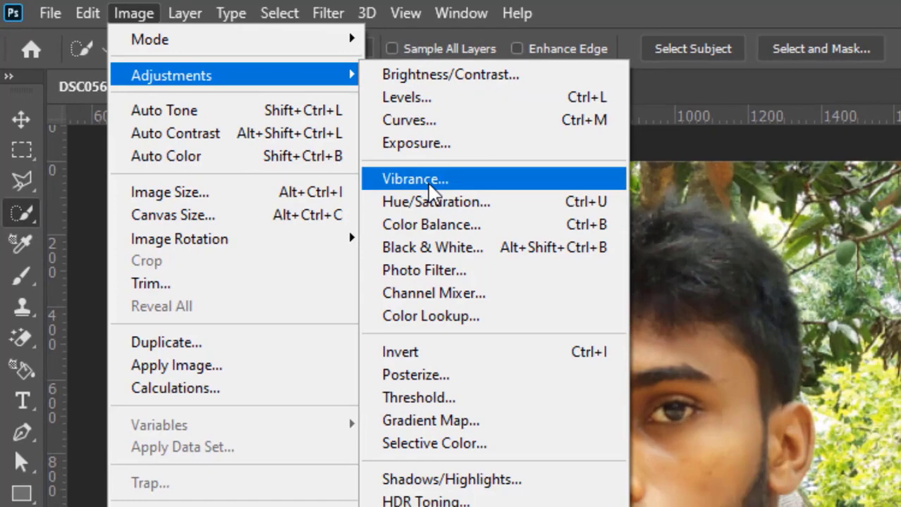
click(430, 185)
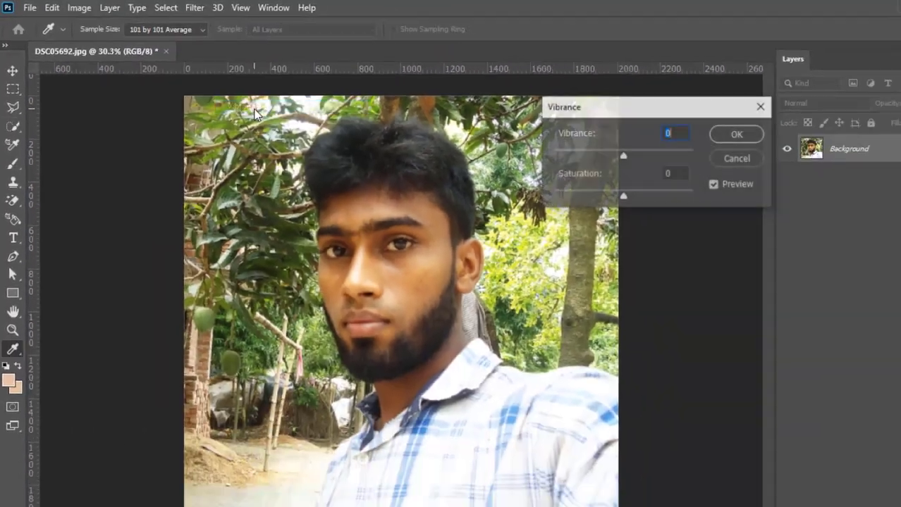
click(576, 145)
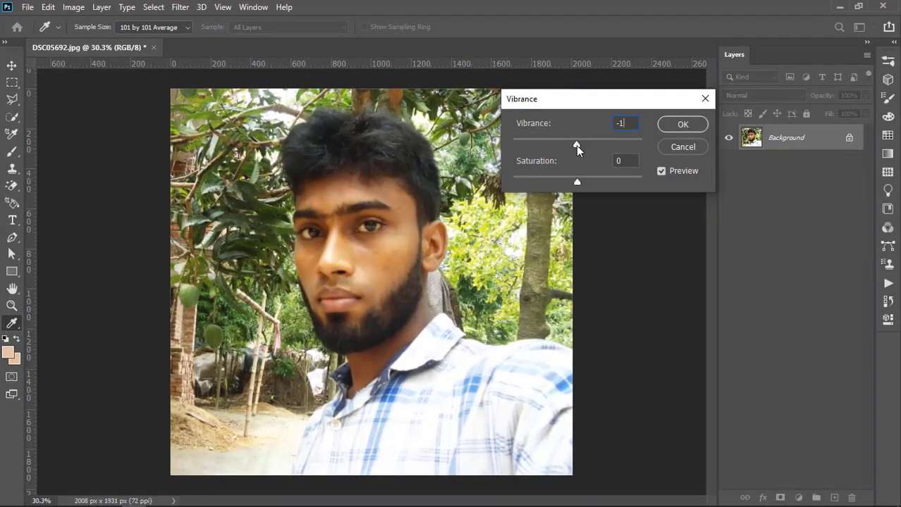
mouse_move(576, 145)
mouse_down()
mouse_move(610, 146)
mouse_move(587, 145)
mouse_up()
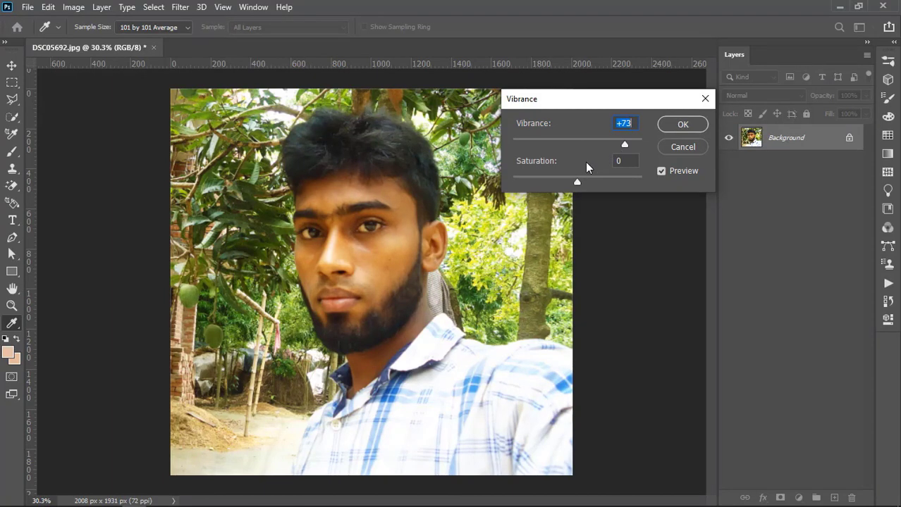
mouse_move(577, 182)
mouse_down()
mouse_move(563, 182)
mouse_move(618, 179)
mouse_move(561, 180)
mouse_move(578, 181)
mouse_up()
key(Tab)
click(683, 125)
key(w)
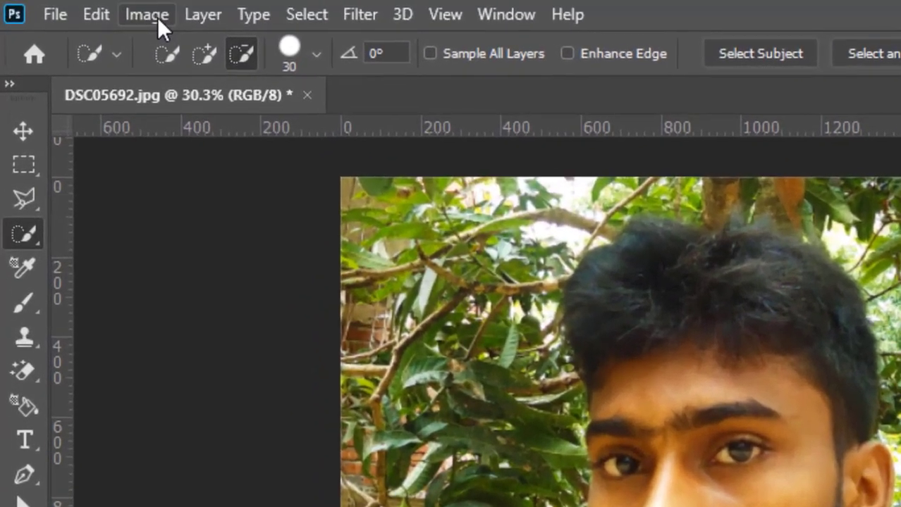
Apply a Hue/Saturation adjustment to the photo with hue -1 and saturation -2, fine-tuning the lightness
click(75, 8)
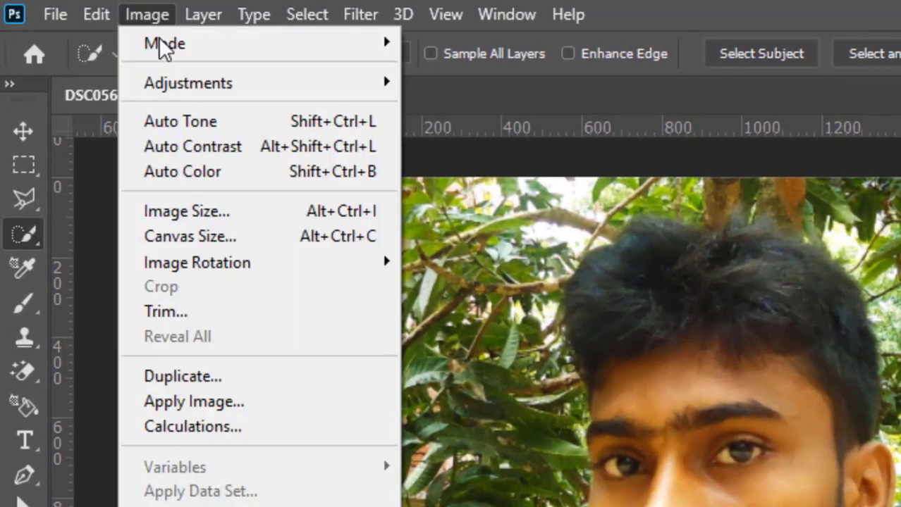
mouse_move(176, 84)
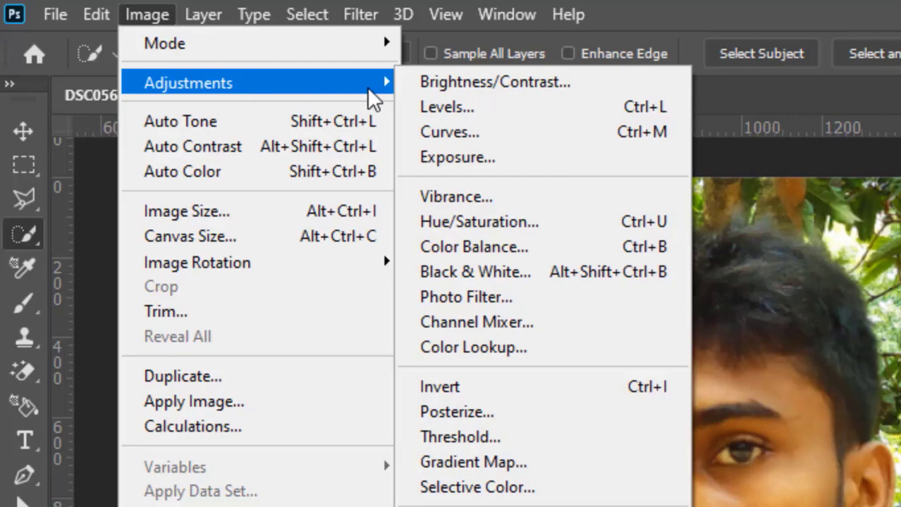
click(474, 222)
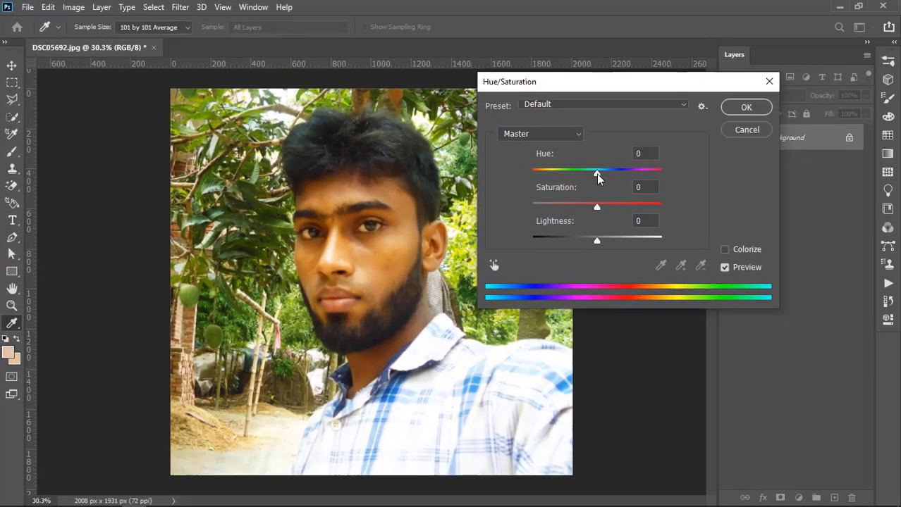
drag(595, 177, 596, 205)
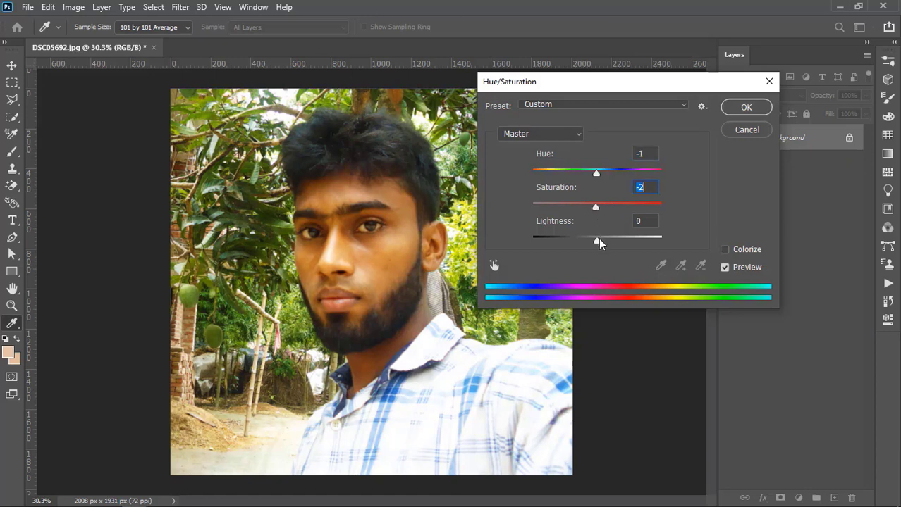
drag(599, 238, 597, 239)
click(745, 109)
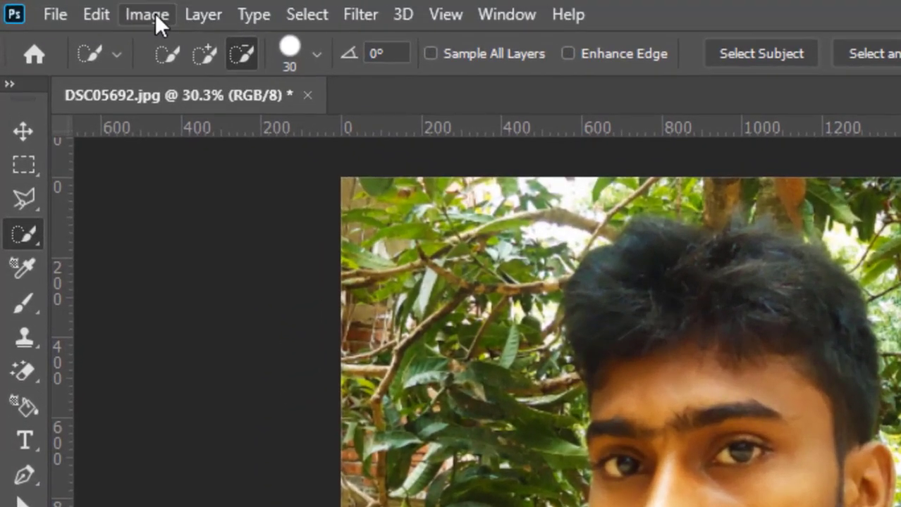
Apply a Color Balance adjustment to the midtones with cyan-red +3, magenta-green -6 and yellow-blue +1
click(155, 14)
mouse_move(187, 83)
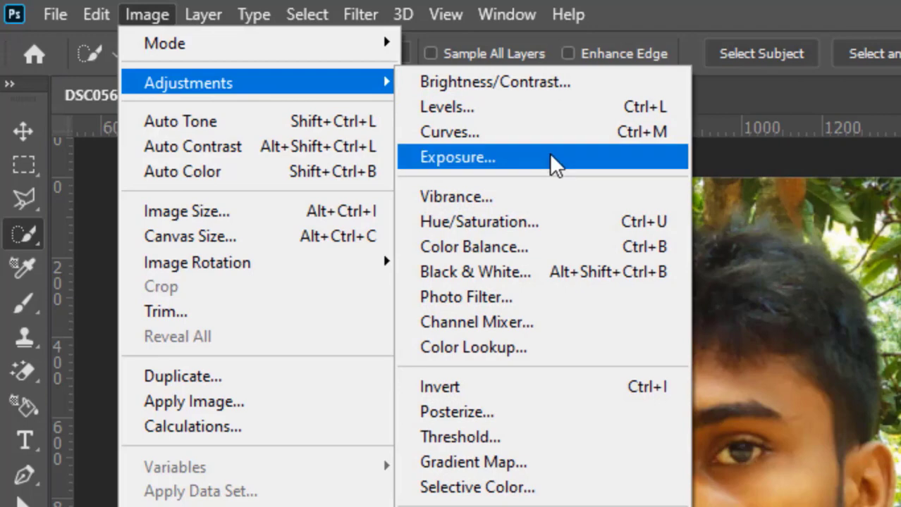
click(544, 261)
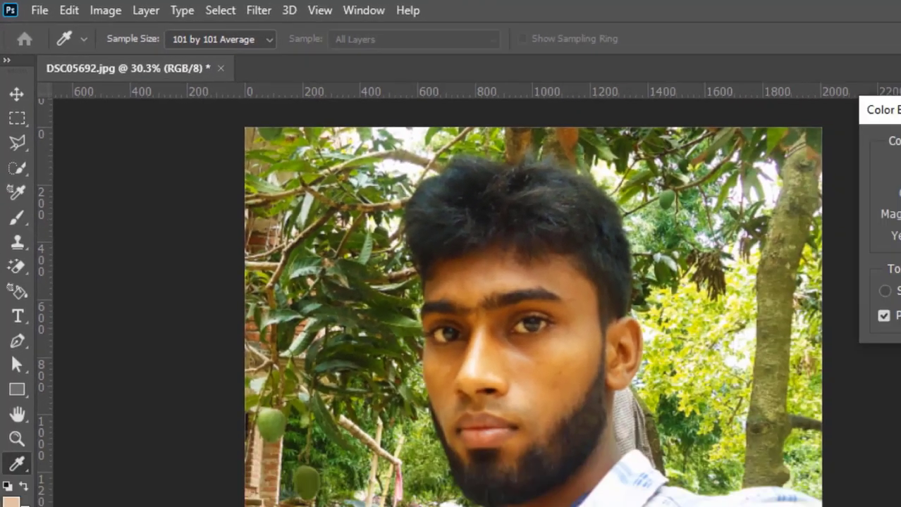
drag(720, 135, 718, 136)
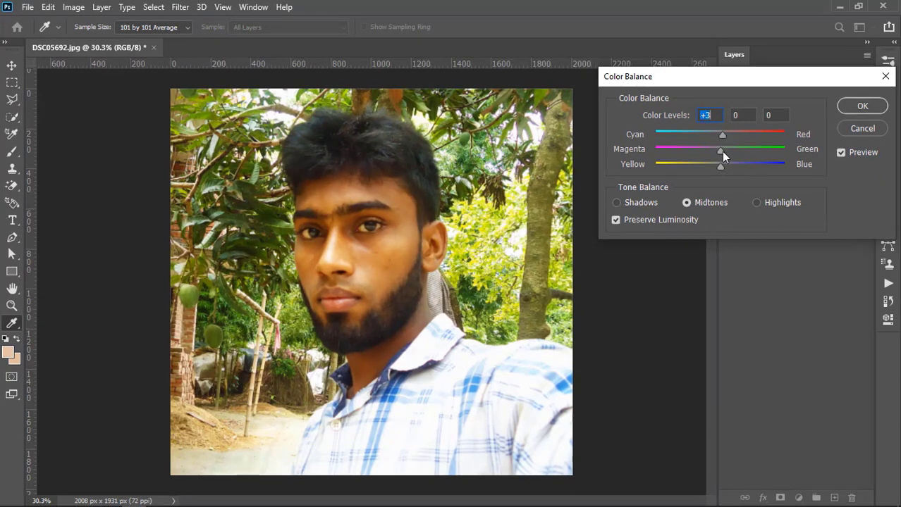
mouse_move(721, 151)
mouse_down()
mouse_move(736, 153)
mouse_move(715, 155)
mouse_up()
mouse_move(717, 170)
mouse_down()
mouse_move(744, 166)
mouse_move(722, 172)
mouse_up()
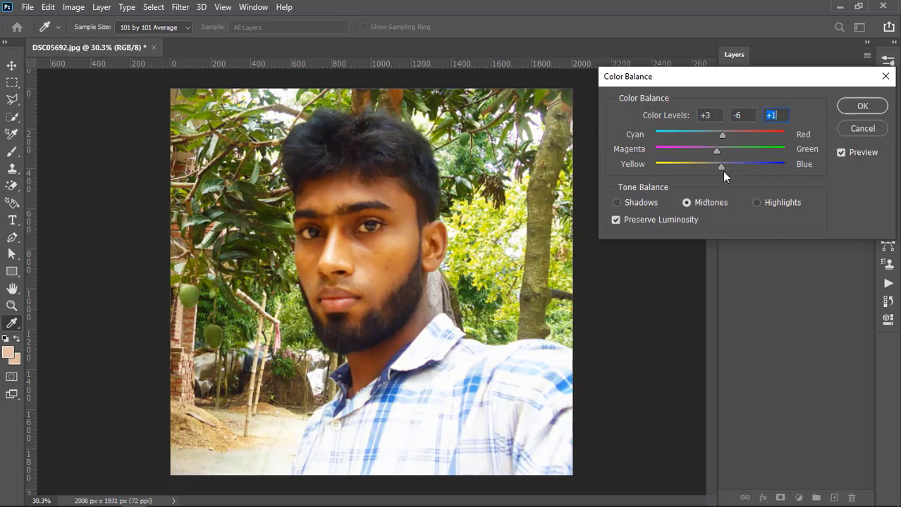
click(861, 107)
key(w)
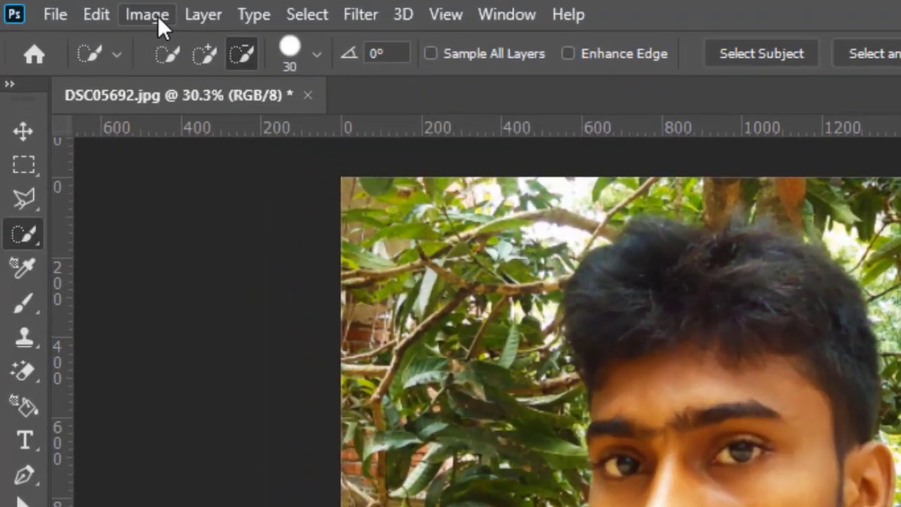
click(158, 17)
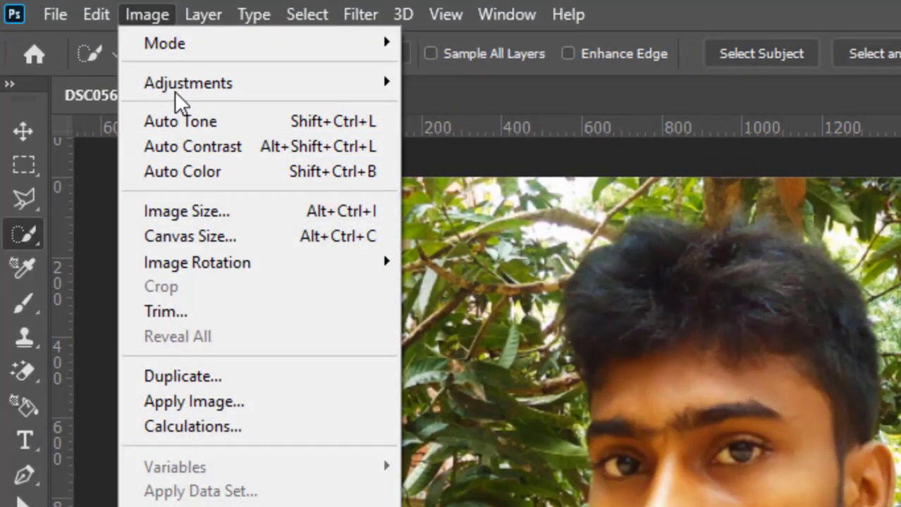
mouse_move(180, 94)
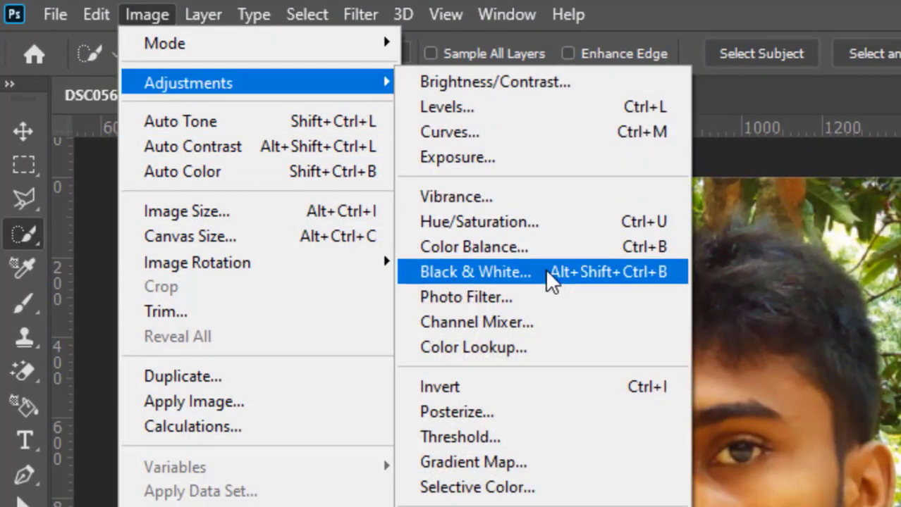
click(547, 274)
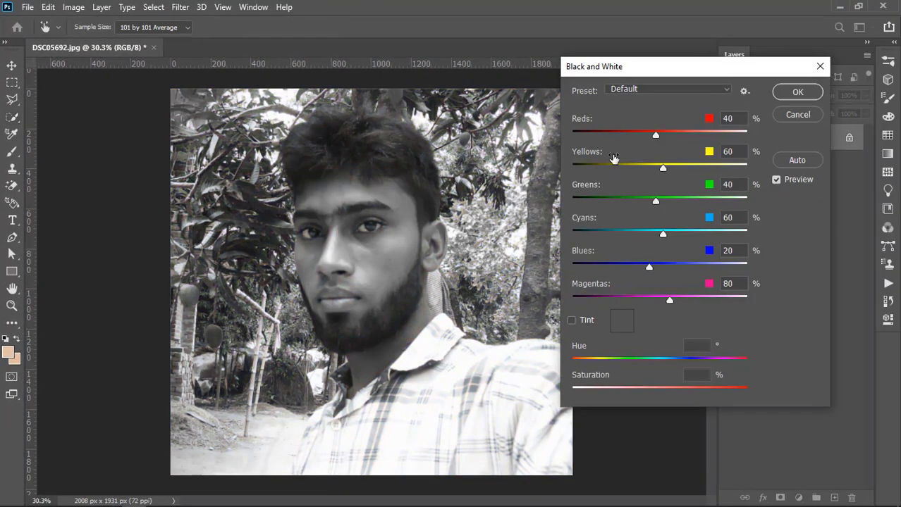
click(819, 66)
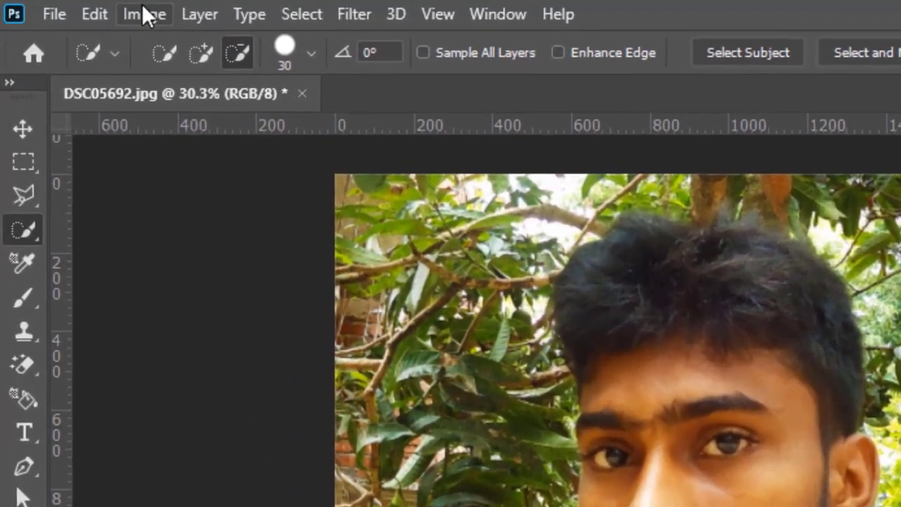
Apply a Photo Filter adjustment to the photo using Warming Filter (85) at 25% density with luminosity preserved
click(93, 9)
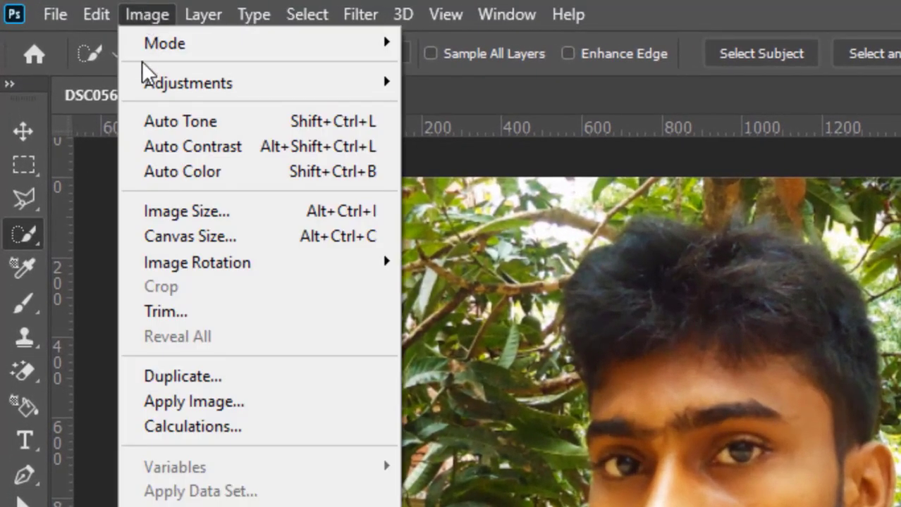
mouse_move(97, 56)
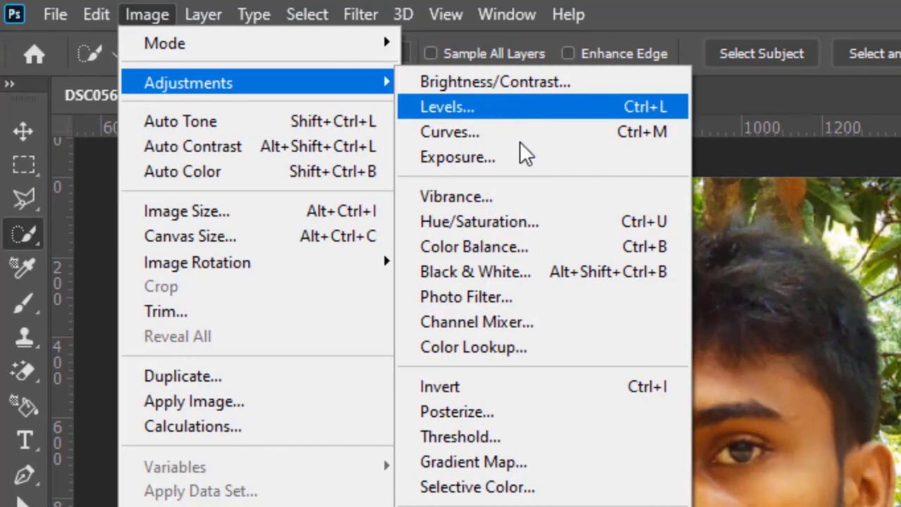
click(537, 299)
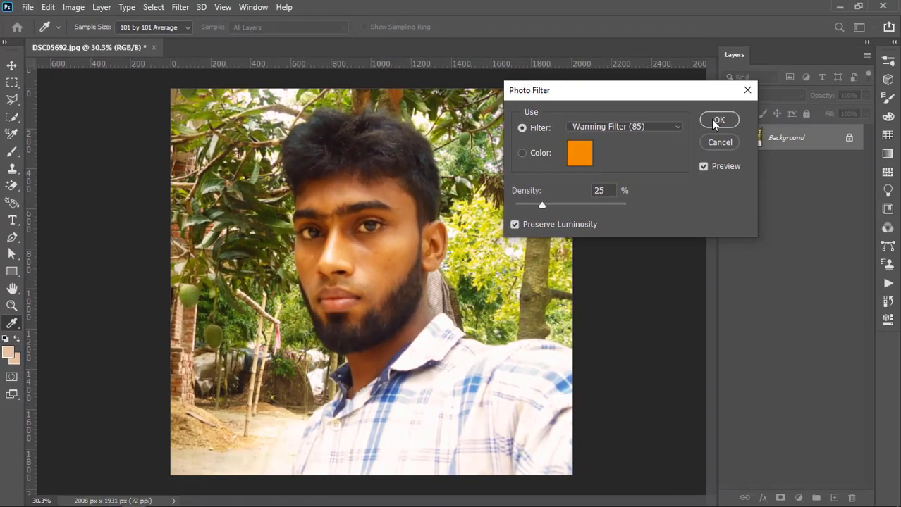
click(716, 120)
key(w)
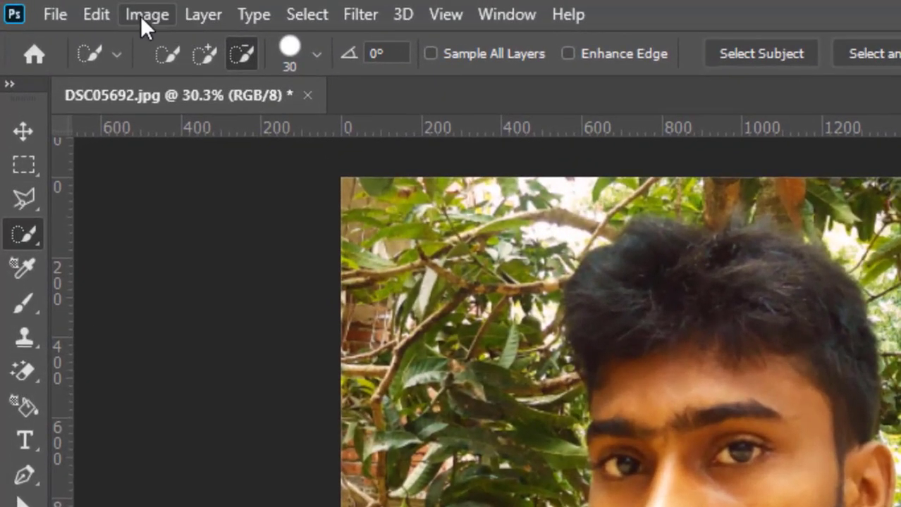
Open the Color Lookup adjustment, move its dialog off the portrait and close it without loading a lookup table
click(134, 13)
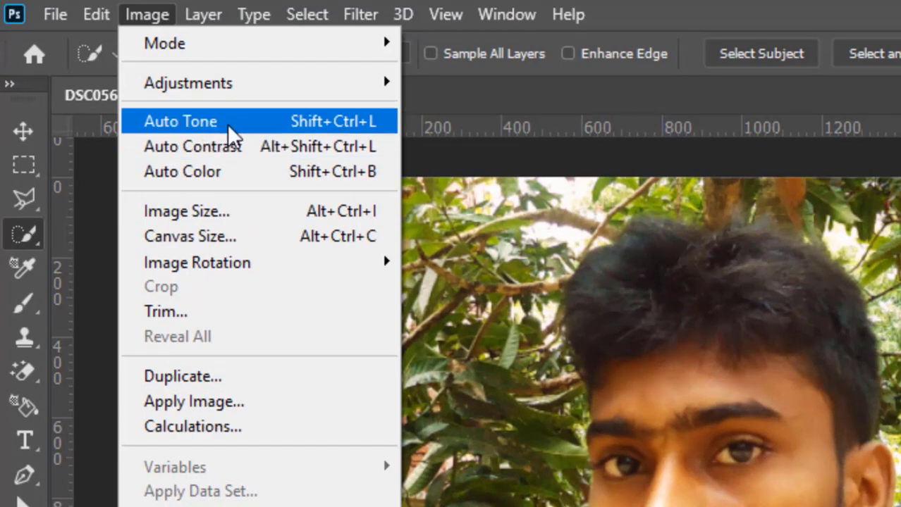
mouse_move(224, 88)
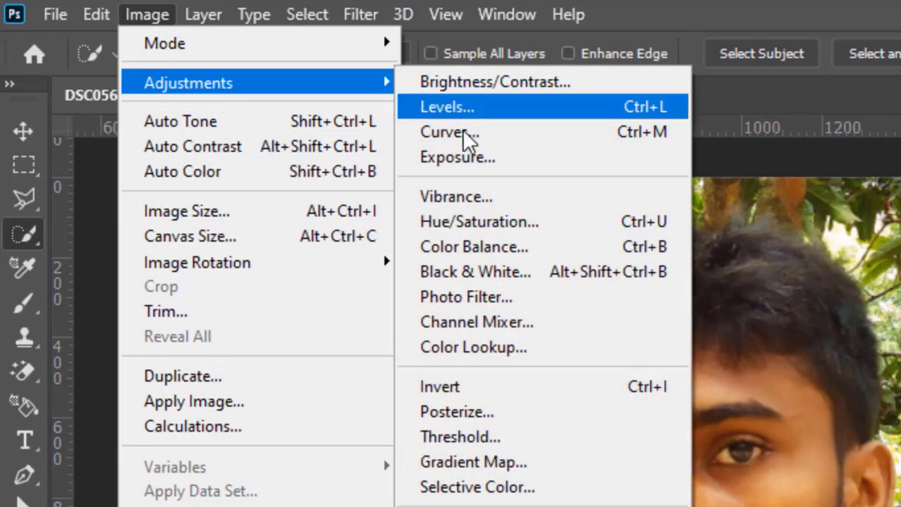
click(550, 349)
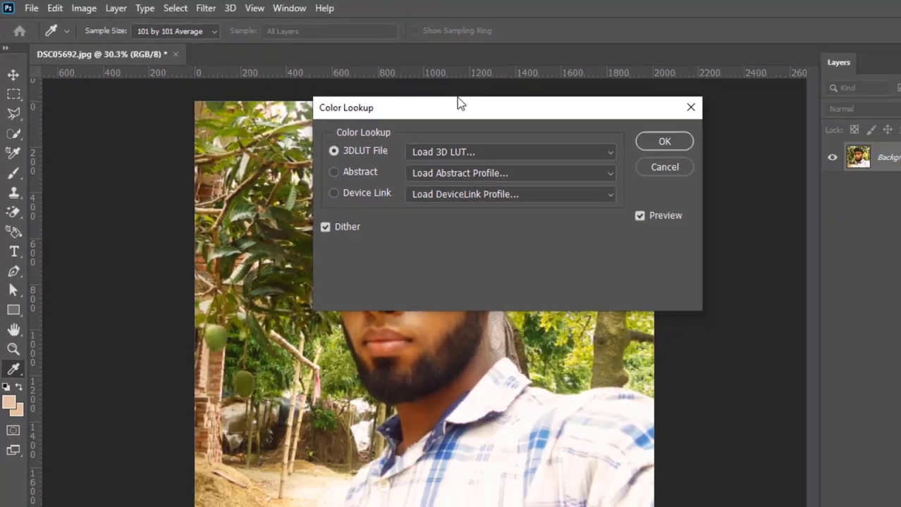
mouse_move(457, 99)
mouse_down()
mouse_move(619, 111)
mouse_move(724, 106)
mouse_up()
click(900, 138)
key(w)
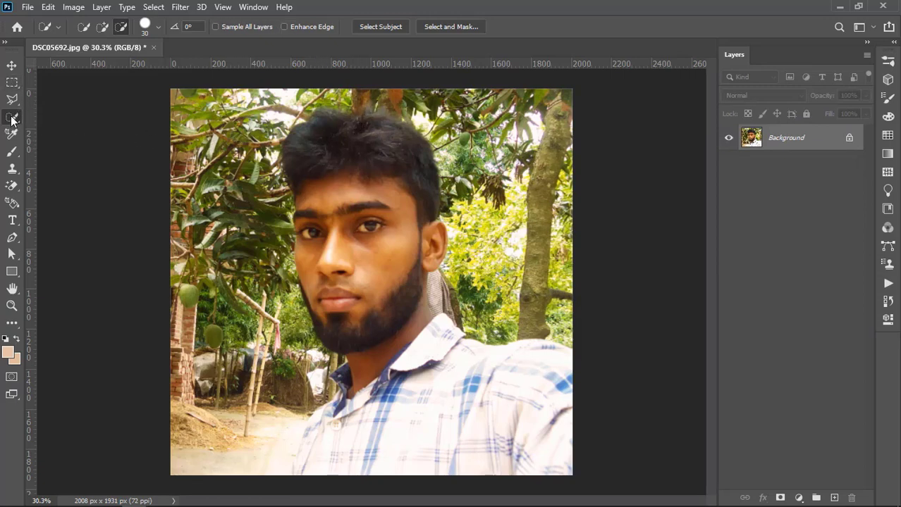
Start a new selection with the Quick Selection tool, brushing over the man's hair, face and beard
click(12, 64)
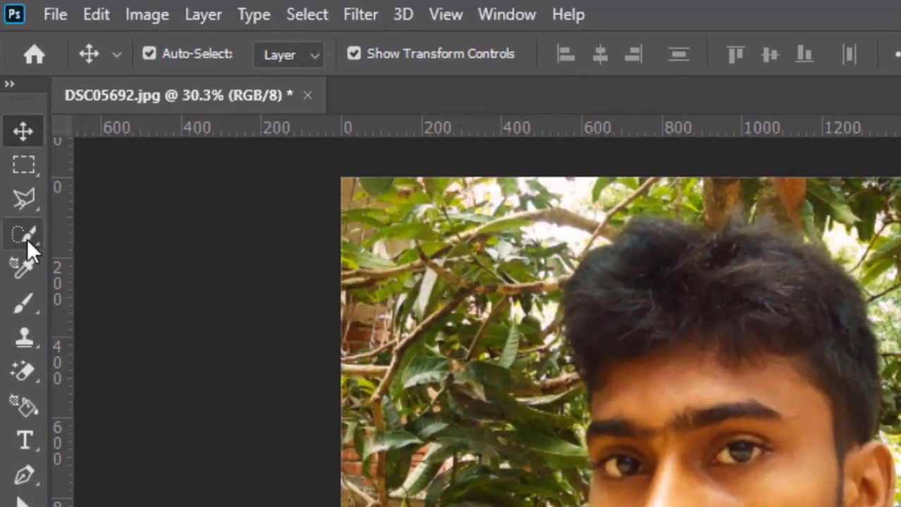
click(27, 238)
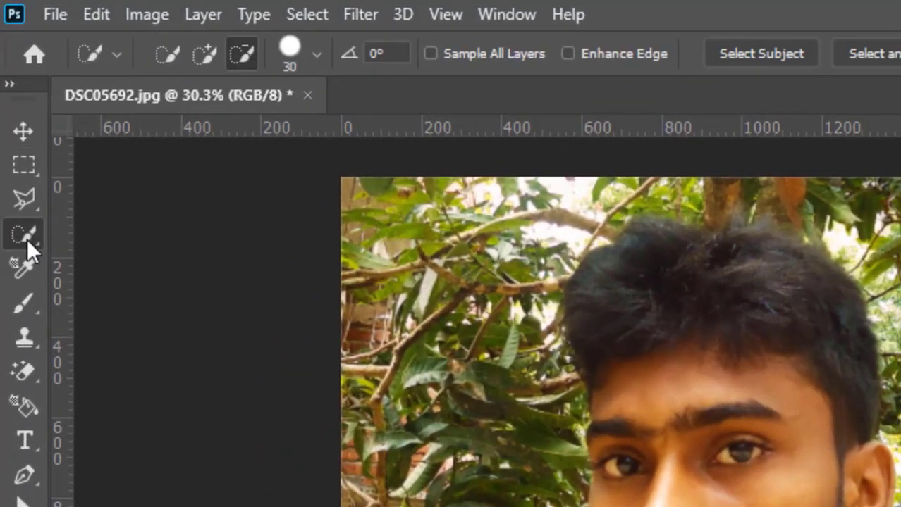
click(161, 59)
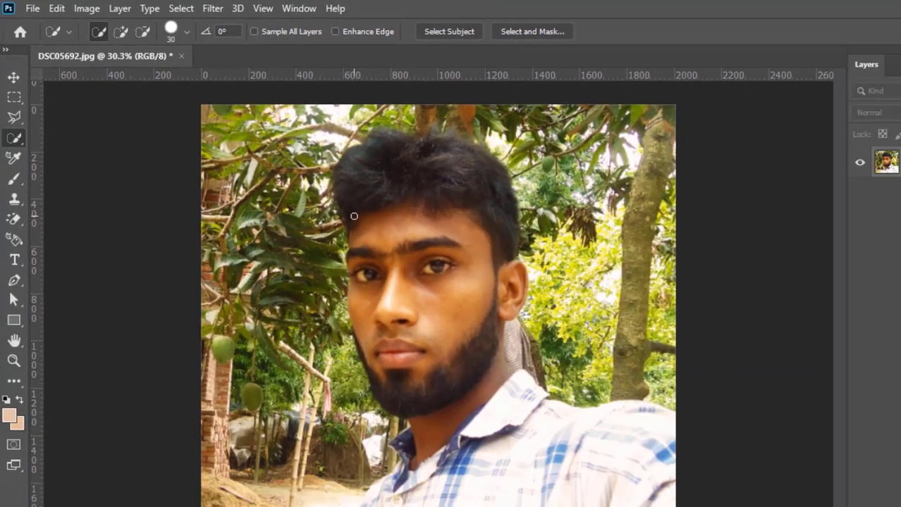
scroll(603, 367, up, 4)
scroll(302, 183, up, 1)
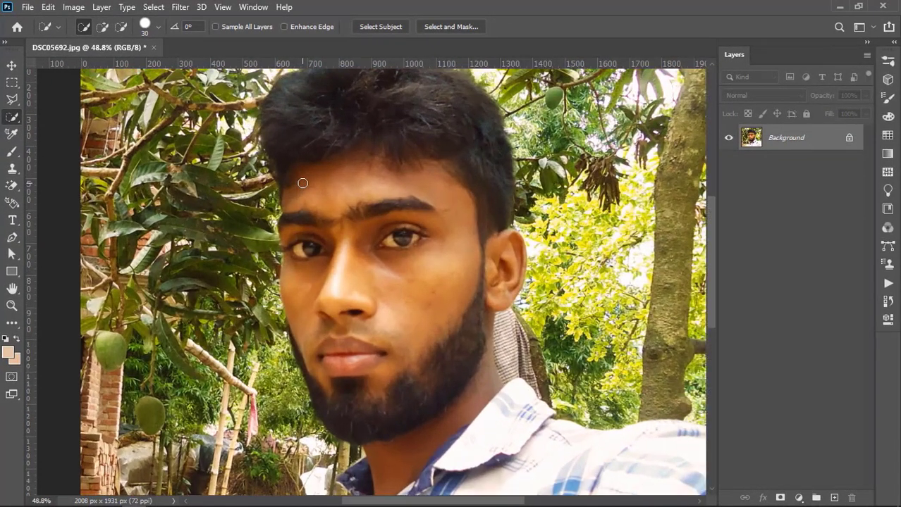
scroll(301, 176, up, 2)
mouse_move(303, 196)
mouse_down()
mouse_move(370, 282)
mouse_move(382, 274)
mouse_move(416, 349)
mouse_move(439, 371)
mouse_move(456, 465)
mouse_up()
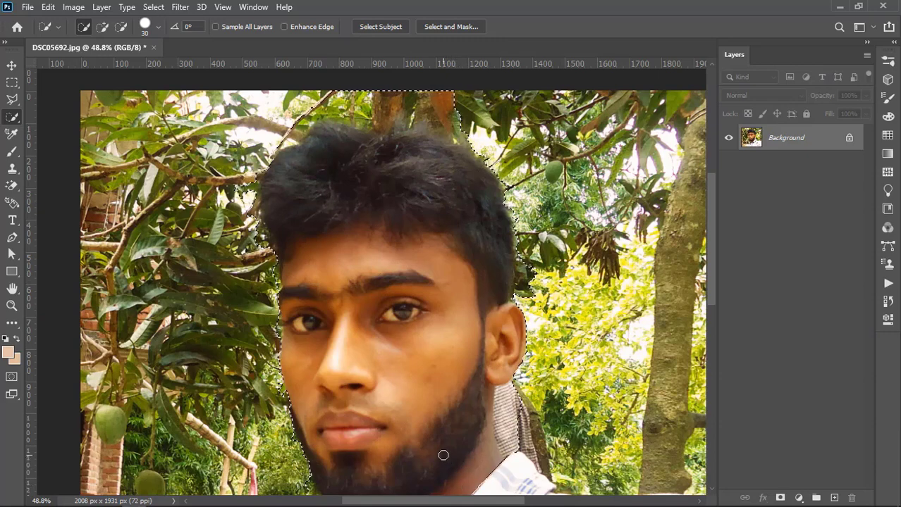
Extend the quick selection over the man's neck and plaid shirt down to the photo's lower edge
scroll(411, 377, down, 1)
scroll(411, 377, down, 1)
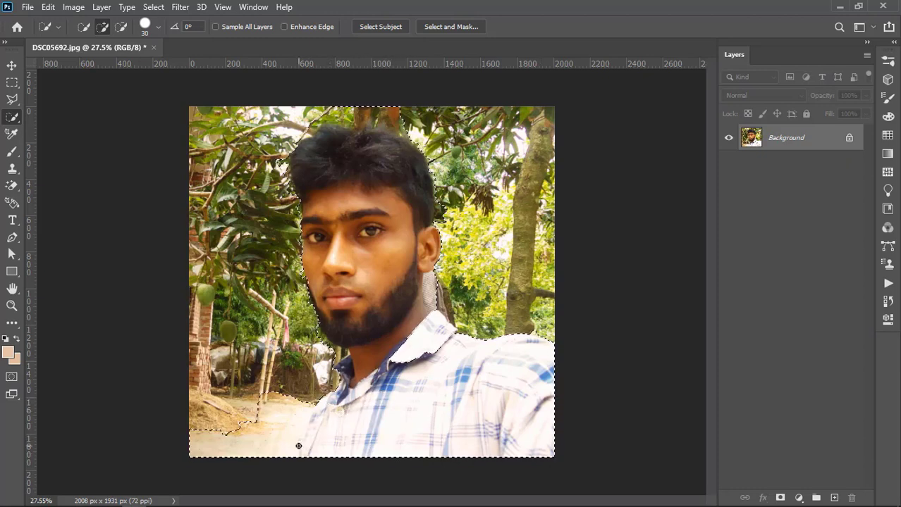
drag(303, 440, 316, 447)
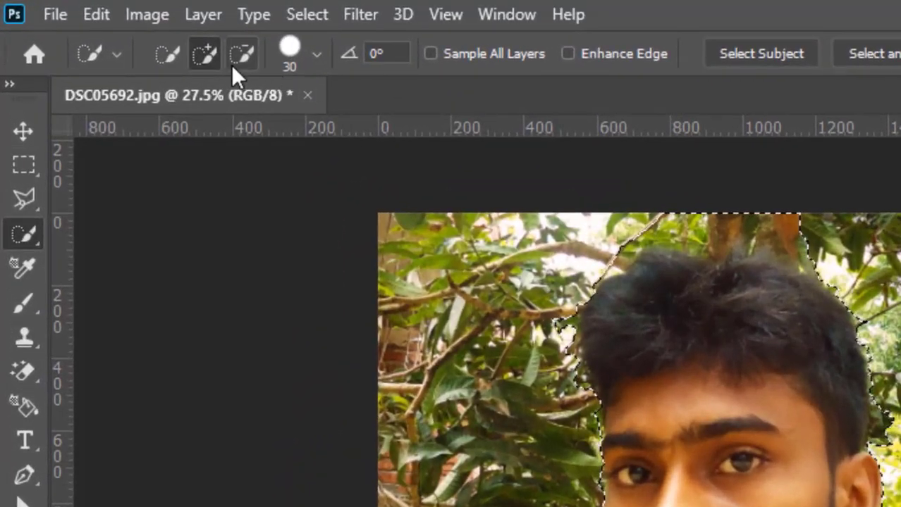
Switch the Quick Selection tool to subtracting and remove the foliage along the outer edge of the beard from the selection
click(234, 59)
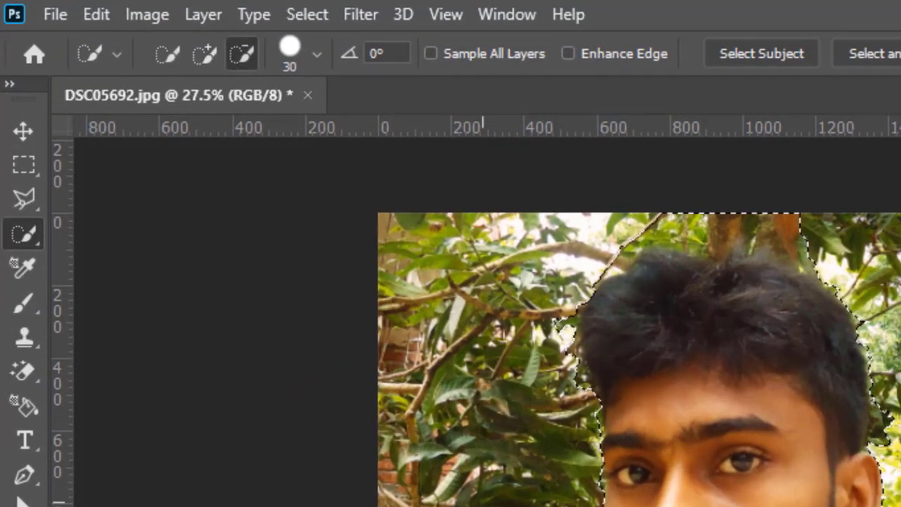
scroll(603, 451, up, 2)
scroll(501, 506, up, 6)
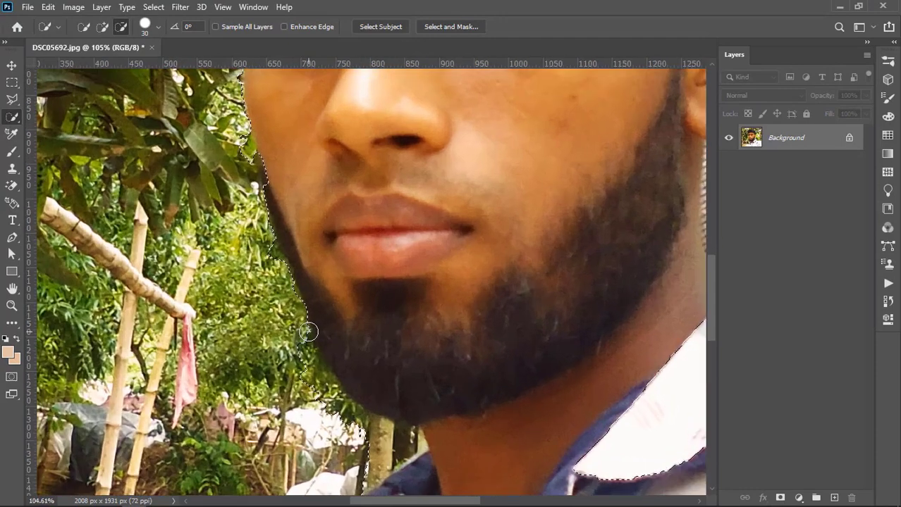
scroll(308, 329, down, 3)
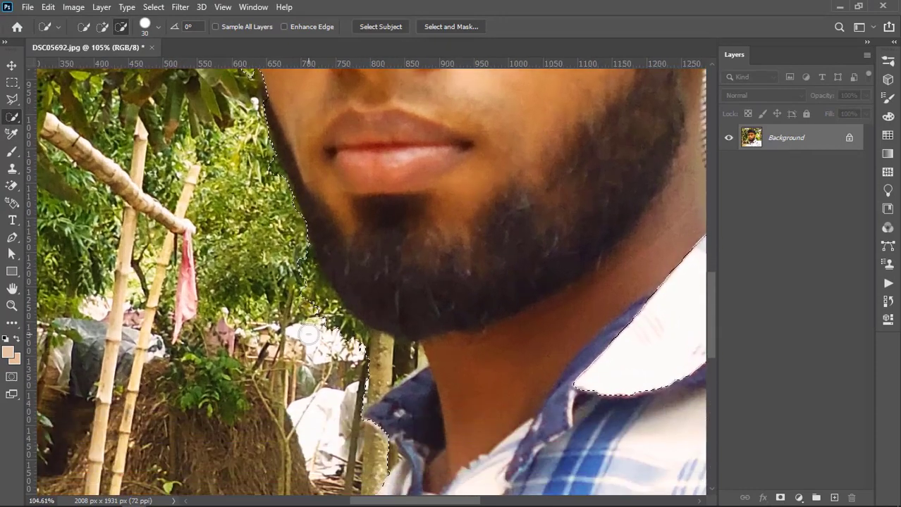
scroll(308, 327, up, 4)
scroll(308, 282, up, 2)
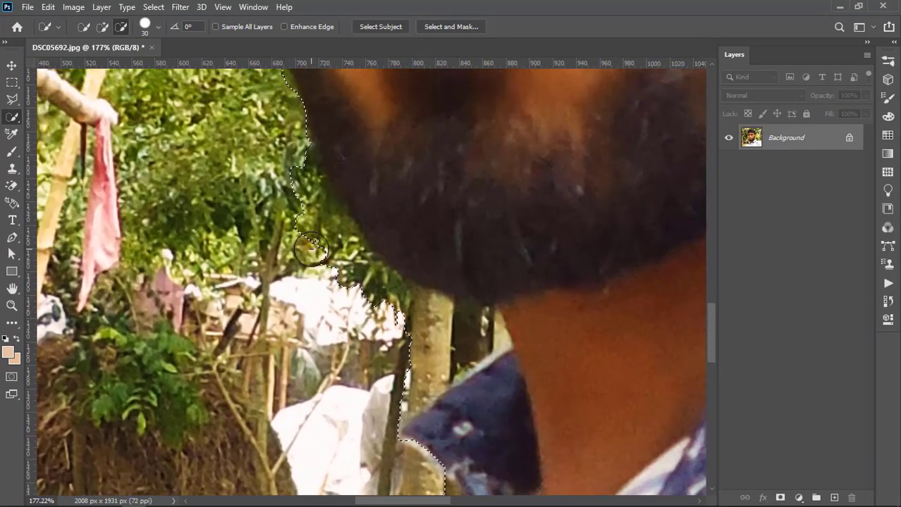
scroll(312, 248, up, 2)
scroll(311, 248, up, 2)
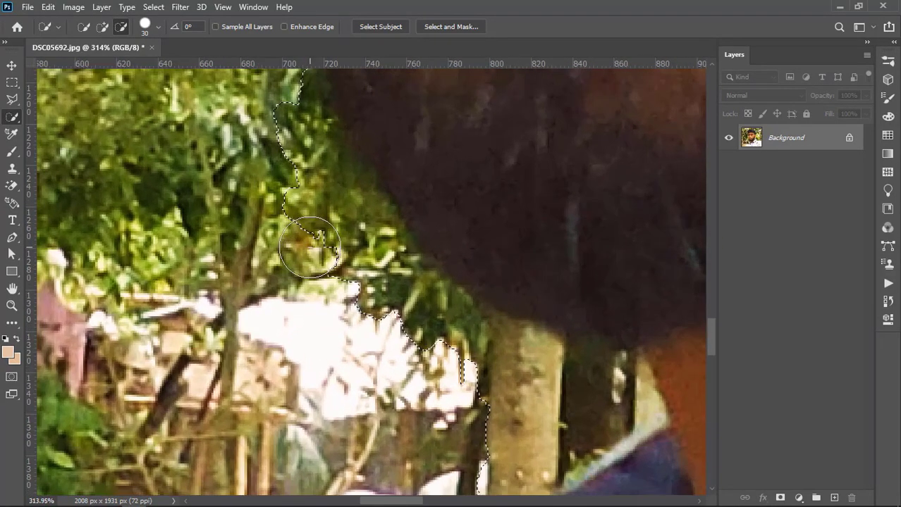
scroll(310, 248, up, 1)
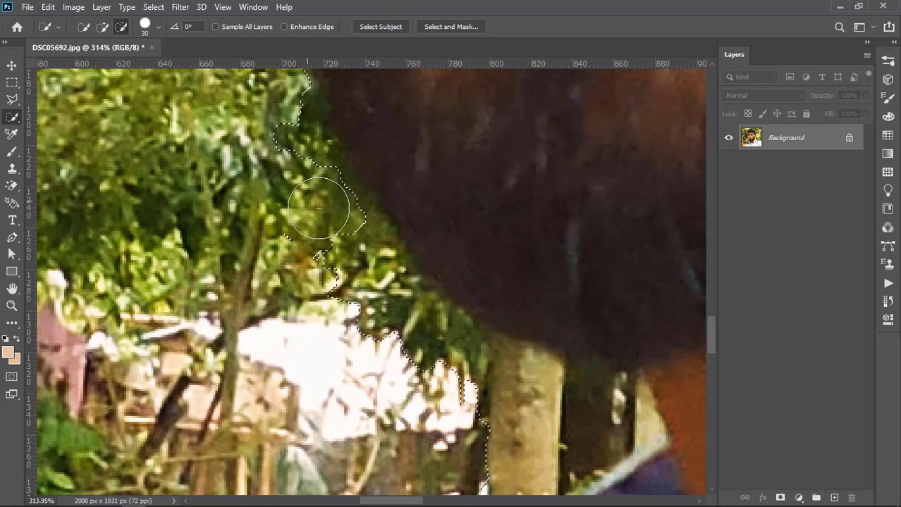
mouse_move(282, 162)
mouse_down()
mouse_move(285, 111)
mouse_move(311, 173)
mouse_move(323, 163)
mouse_move(296, 122)
mouse_move(313, 152)
mouse_up()
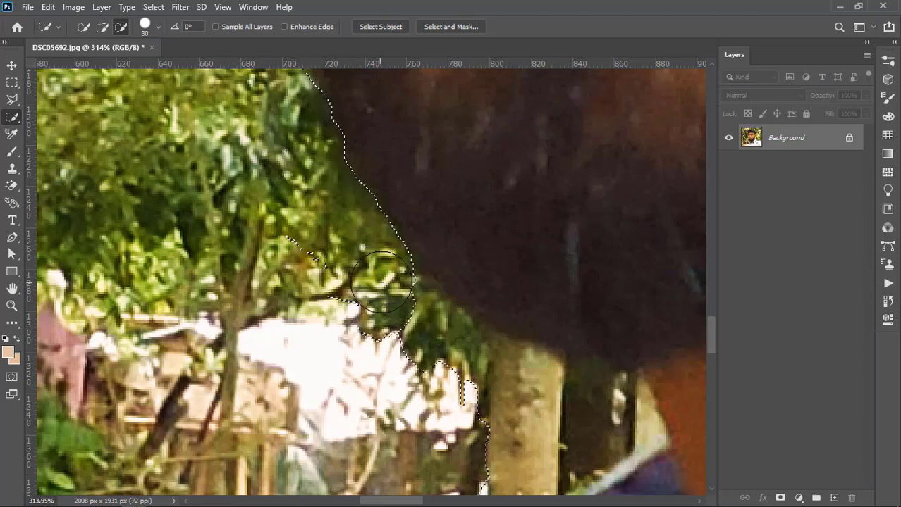
Subtract the foliage, tree trunk and background between the chin and the upper edge of the dark collar from the selection
scroll(383, 282, down, 2)
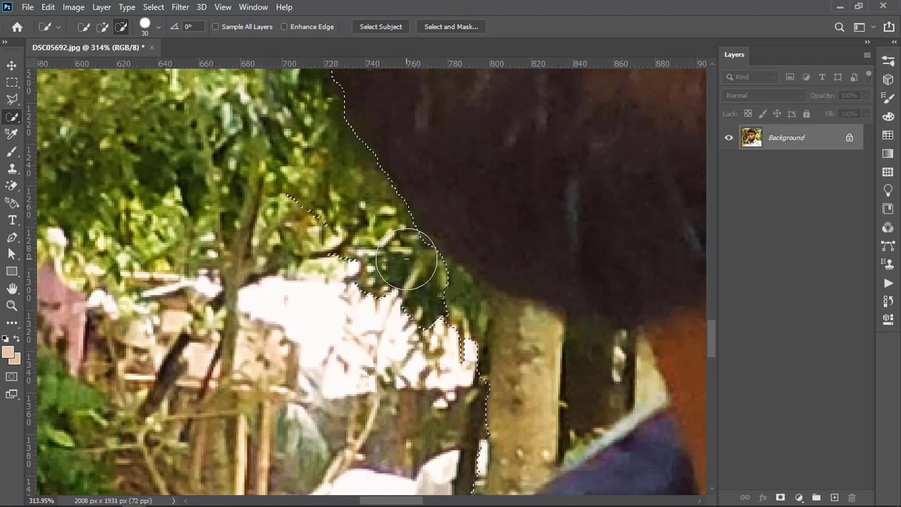
mouse_move(466, 307)
mouse_down()
mouse_move(491, 321)
mouse_move(603, 346)
mouse_move(617, 361)
mouse_up()
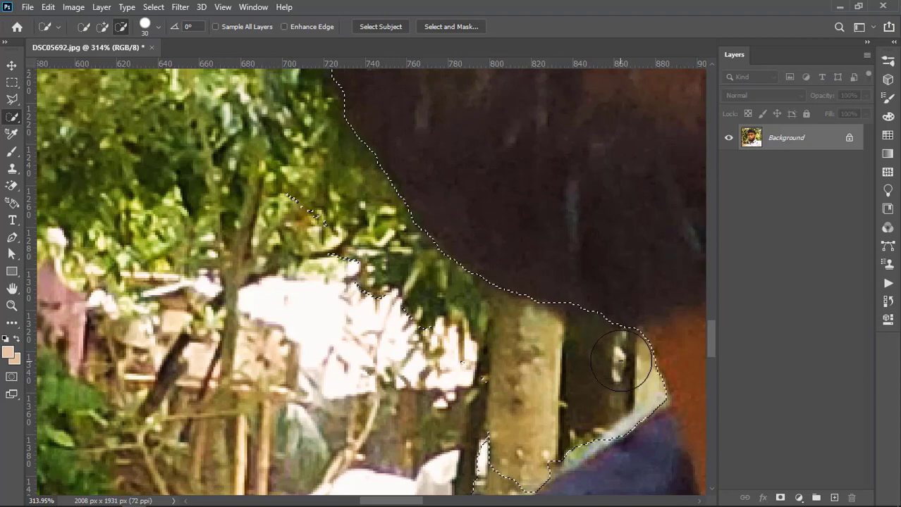
scroll(620, 359, down, 1)
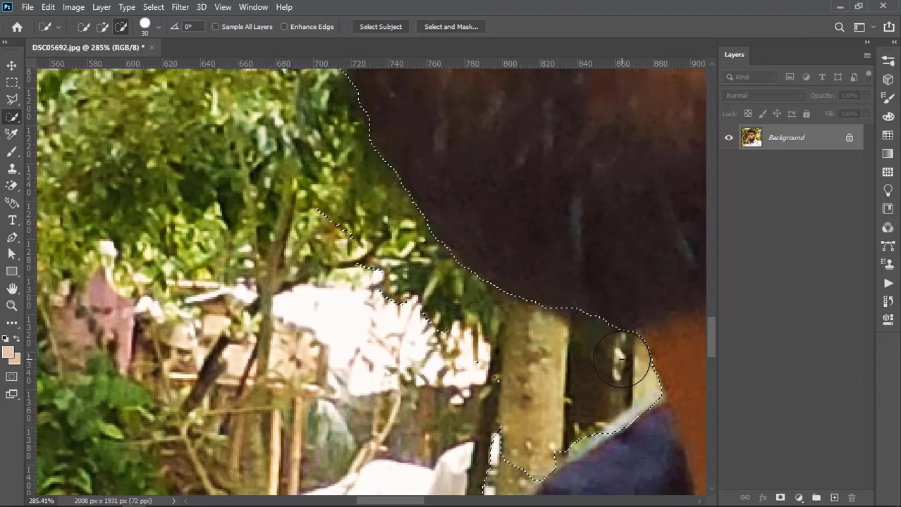
scroll(620, 359, down, 1)
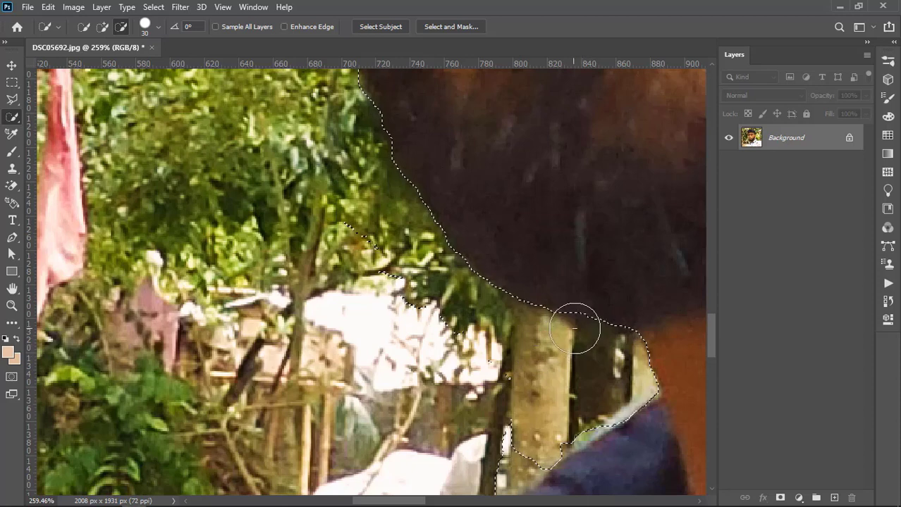
scroll(568, 331, down, 1)
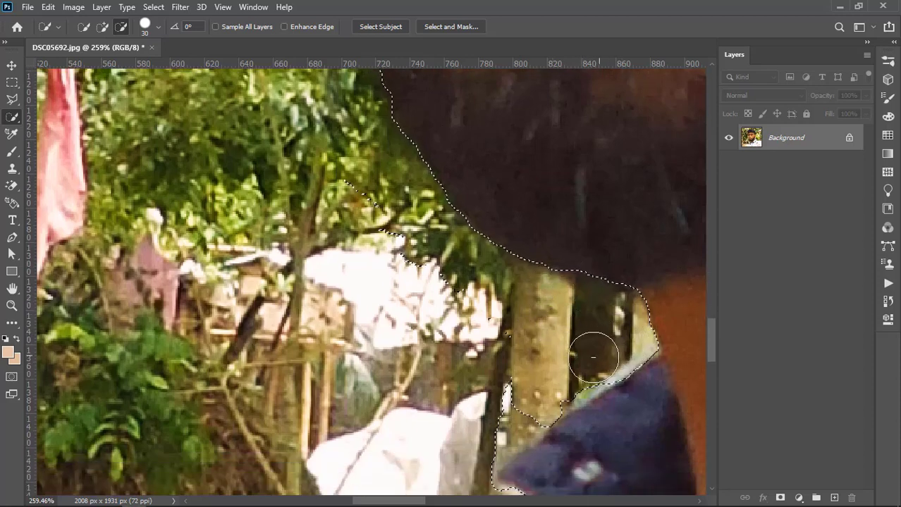
scroll(508, 359, down, 3)
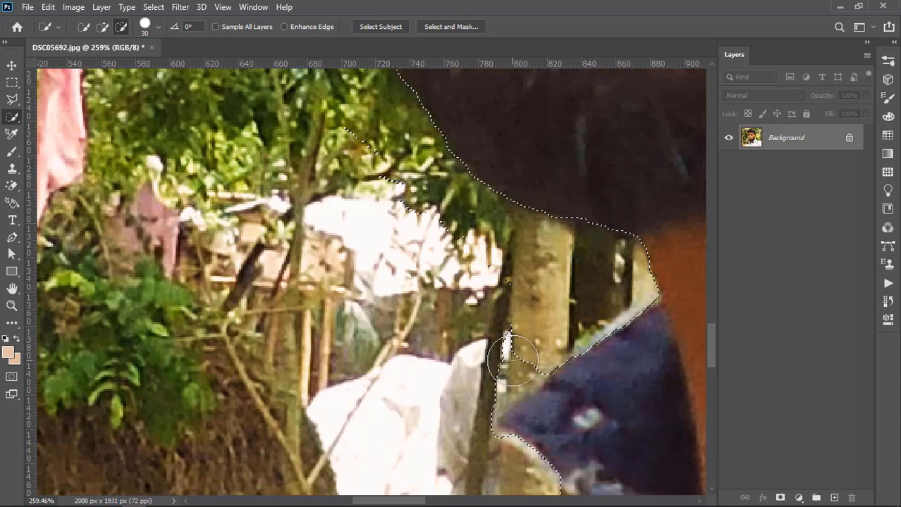
mouse_move(512, 361)
mouse_down()
mouse_move(513, 351)
mouse_move(507, 380)
mouse_move(493, 377)
mouse_move(502, 393)
mouse_up()
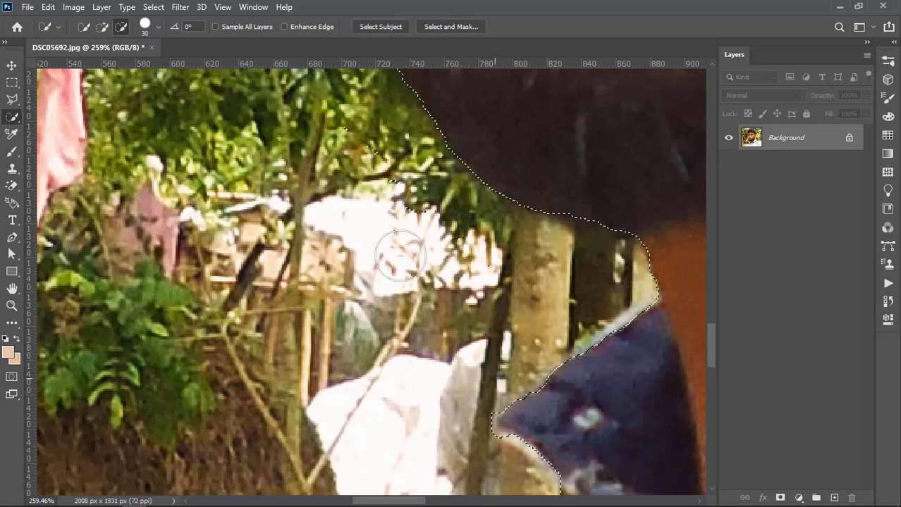
Subtract the background around the collar tip and the tree trunk just below it from the selection
scroll(400, 257, down, 9)
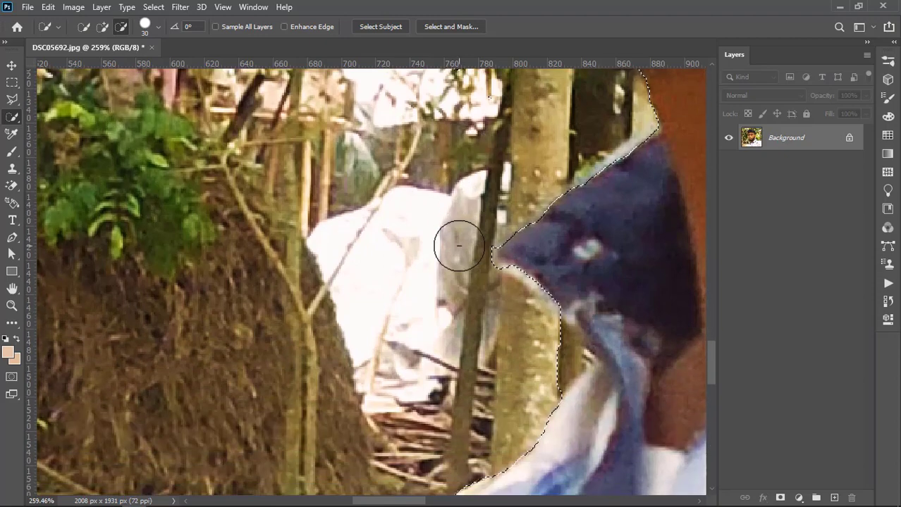
drag(461, 247, 470, 251)
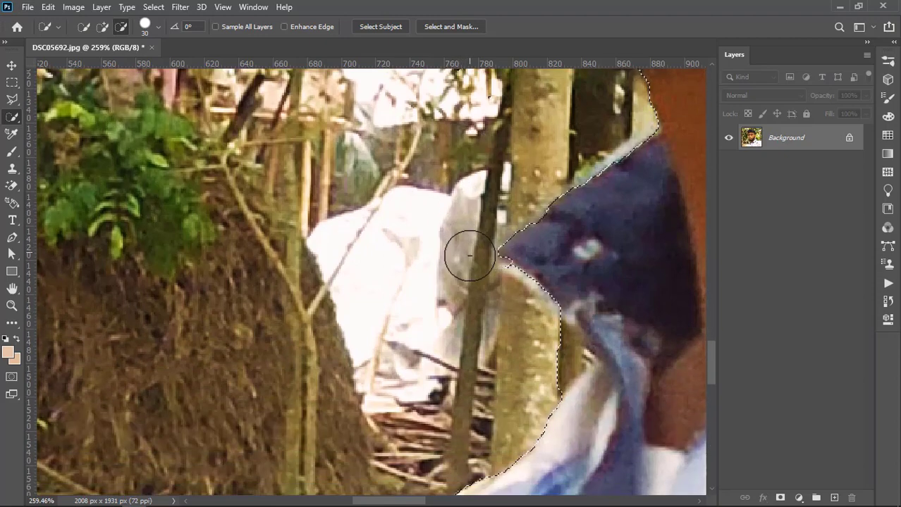
mouse_move(500, 291)
mouse_down()
mouse_move(542, 318)
mouse_move(539, 332)
mouse_move(557, 342)
mouse_up()
Subtract the ground and bamboo pole area beside the man's shoulder and upper sleeve from the selection
scroll(546, 349, down, 8)
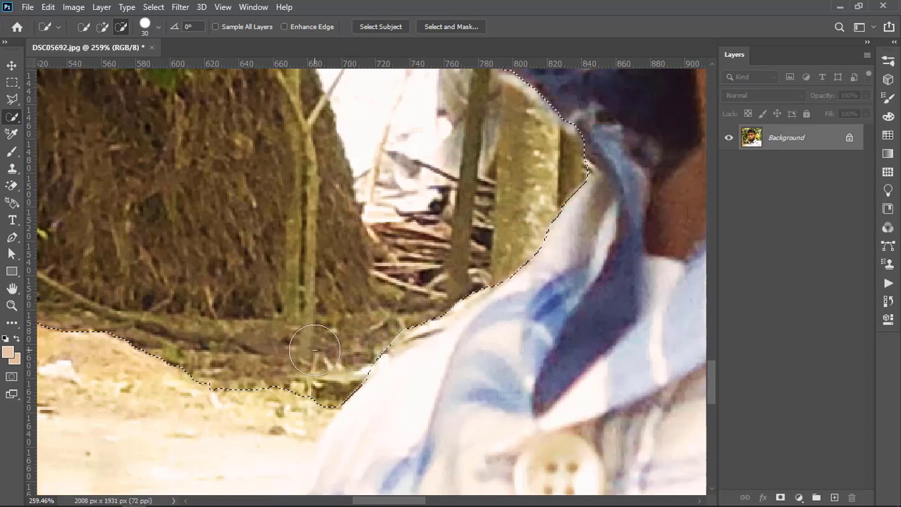
scroll(314, 347, down, 2)
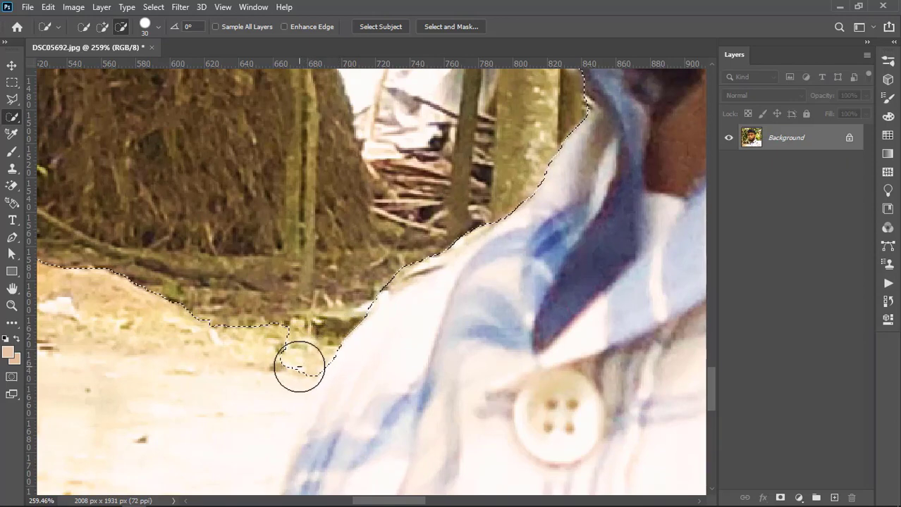
mouse_move(300, 367)
mouse_down()
mouse_move(289, 383)
mouse_move(306, 379)
mouse_move(294, 373)
mouse_up()
scroll(293, 371, down, 4)
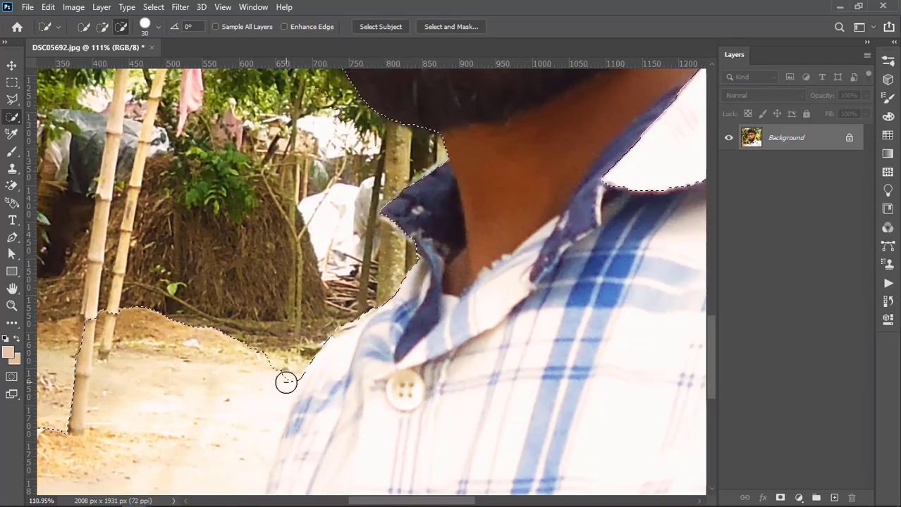
drag(285, 381, 294, 400)
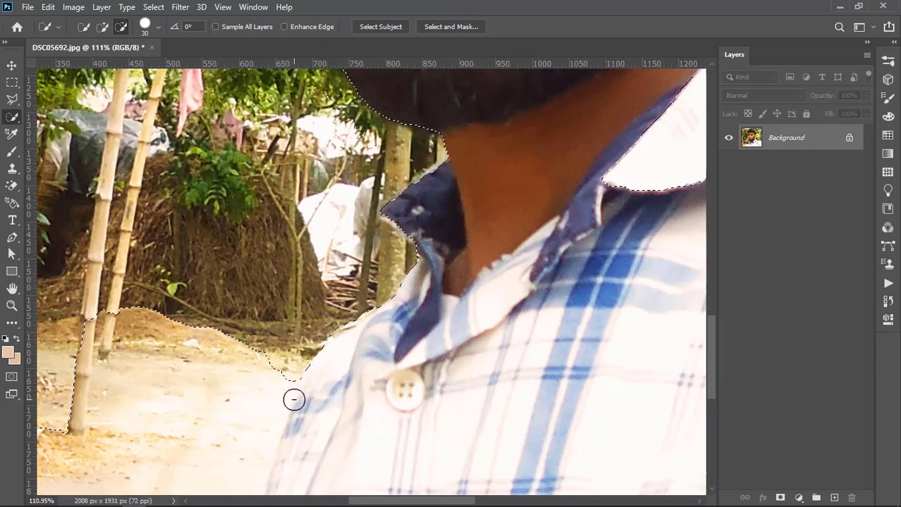
scroll(278, 388, down, 2)
mouse_move(197, 390)
mouse_down()
mouse_move(243, 328)
mouse_move(260, 323)
mouse_up()
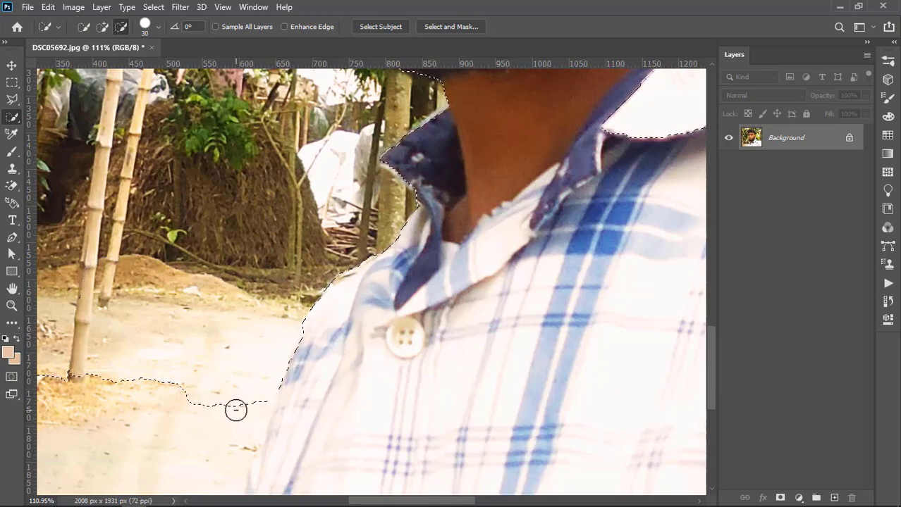
Subtract the remaining sandy ground along the plaid sleeve down to the photo's lower edge from the selection
scroll(231, 396, up, 2)
scroll(230, 392, up, 3)
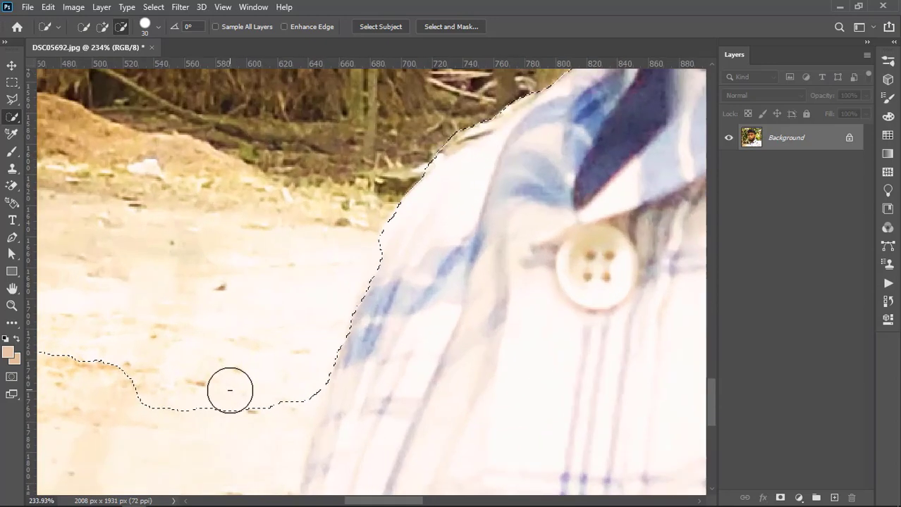
click(241, 446)
scroll(241, 434, down, 2)
scroll(241, 415, down, 1)
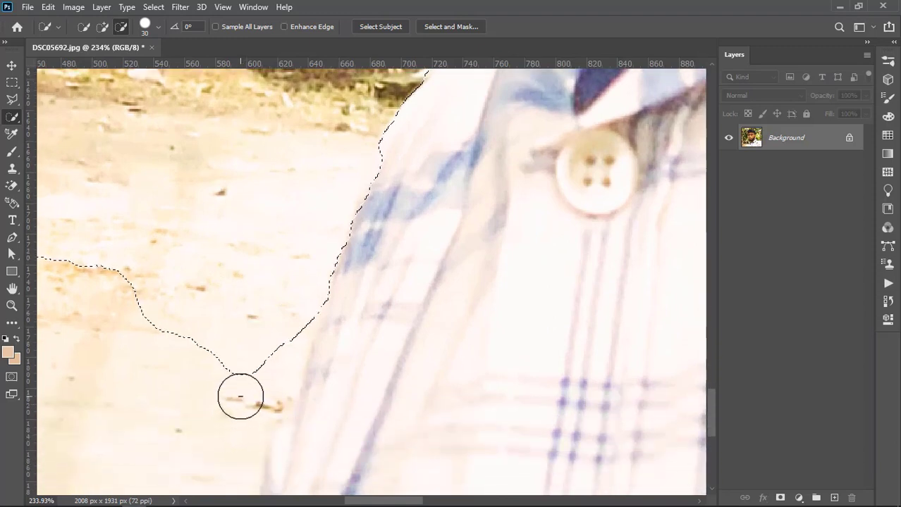
mouse_move(241, 394)
mouse_down()
mouse_move(251, 429)
mouse_move(278, 376)
mouse_move(269, 414)
mouse_move(241, 438)
mouse_up()
scroll(227, 394, down, 2)
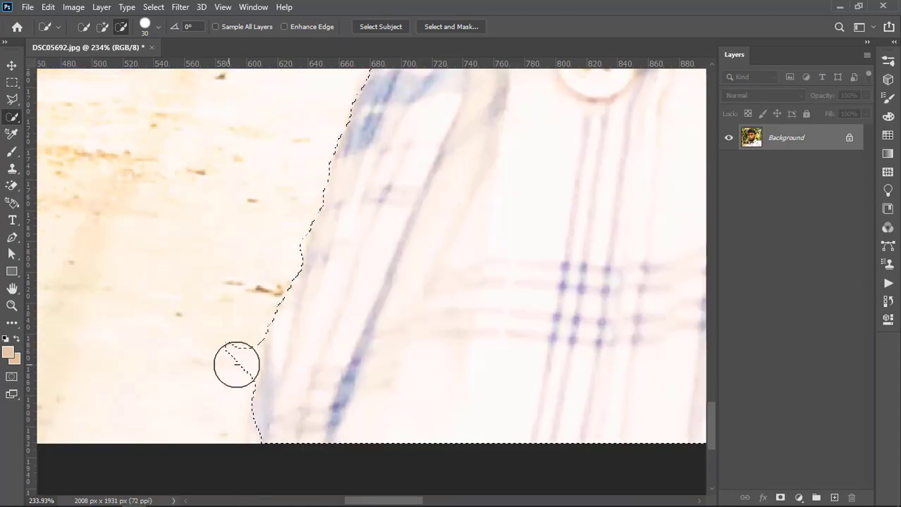
click(236, 364)
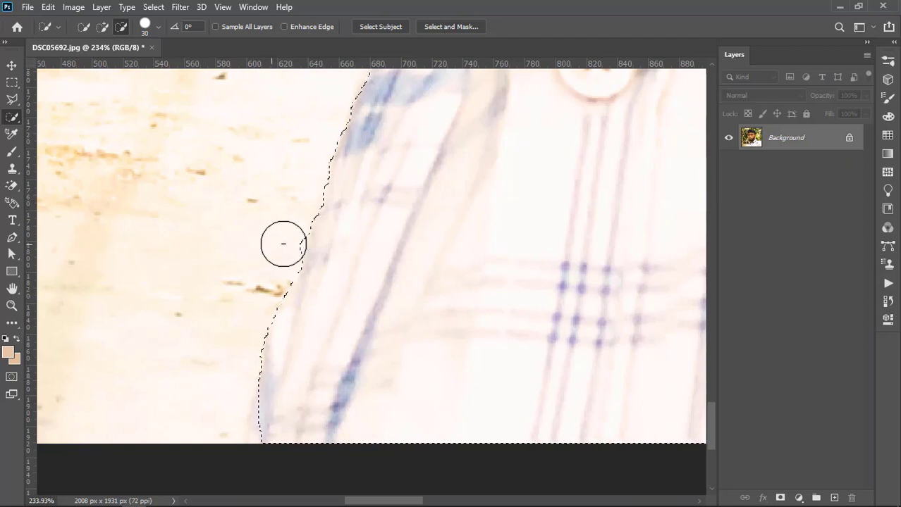
Examine the selection edge from the sleeve up to the shoulder and collar, and around the whole man
scroll(319, 189, up, 1)
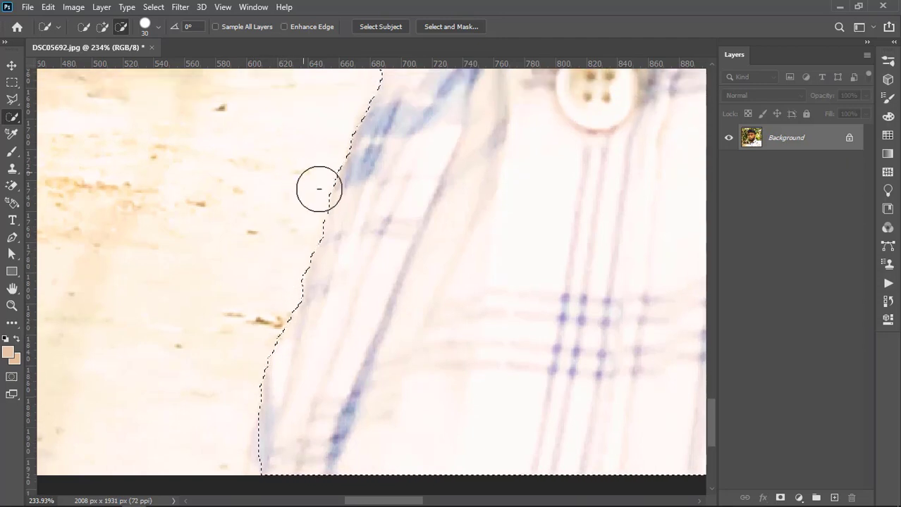
scroll(320, 190, up, 5)
scroll(384, 183, up, 3)
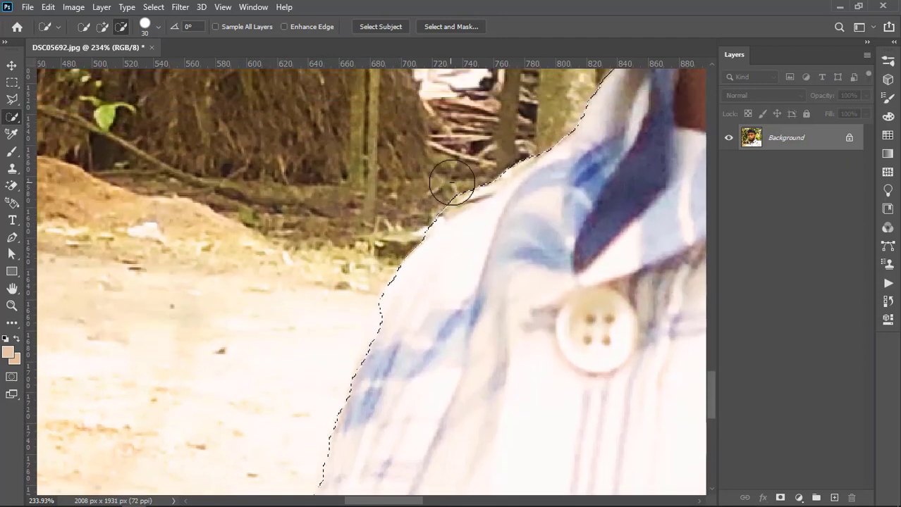
scroll(451, 182, up, 1)
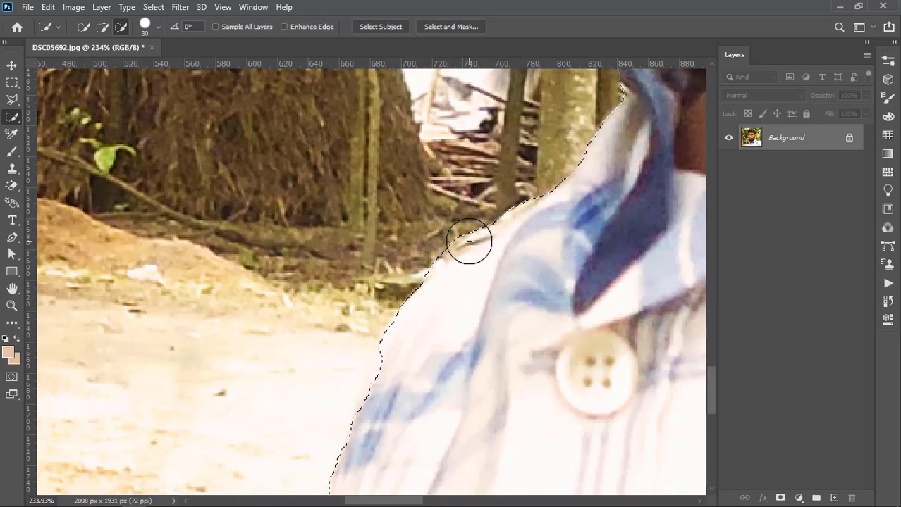
scroll(468, 243, right, 5)
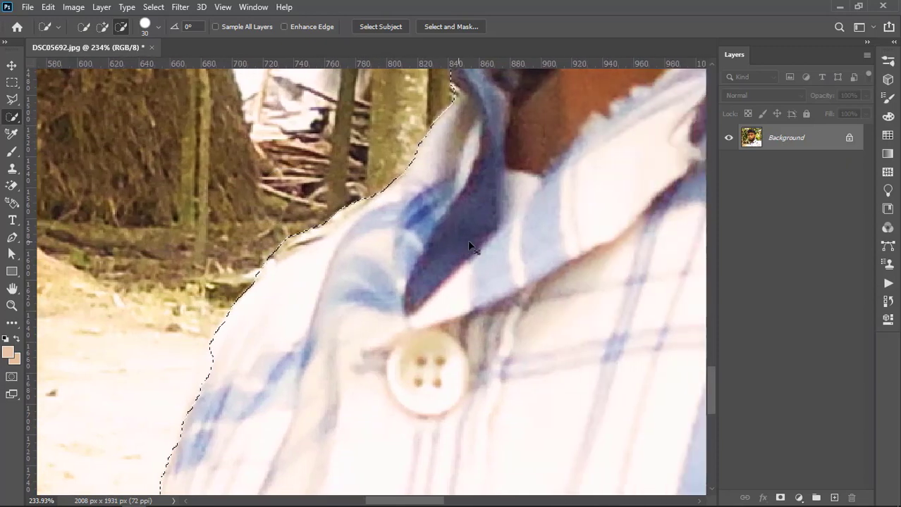
scroll(468, 243, down, 4)
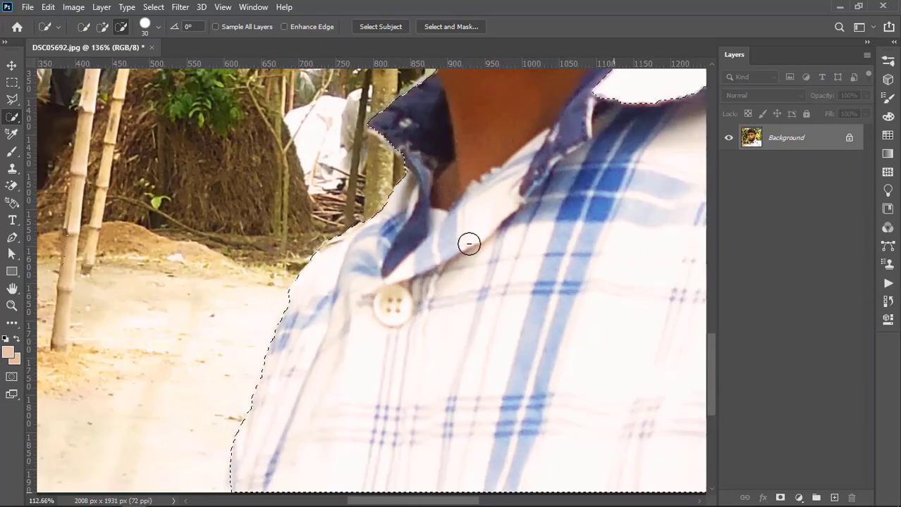
scroll(468, 243, down, 4)
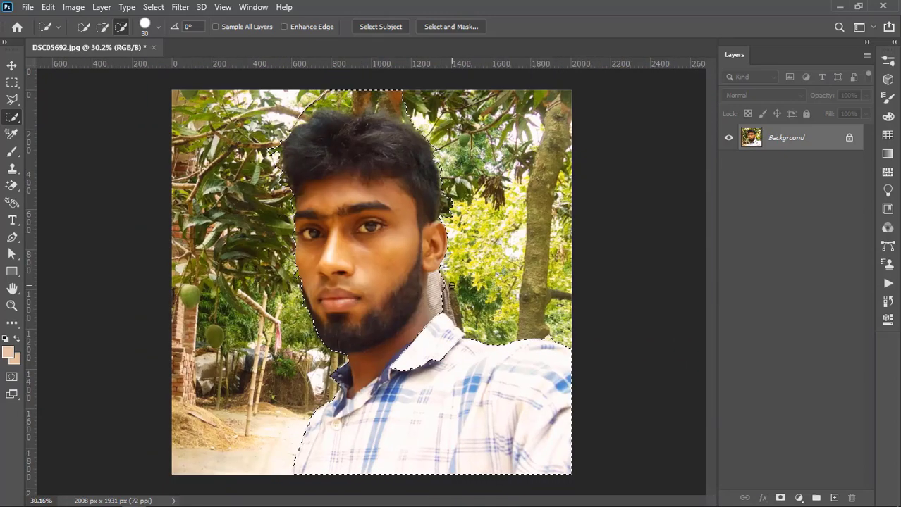
Subtract the checked cloth hanging between the neck, earlobe and white collar from the selection
scroll(451, 285, up, 4)
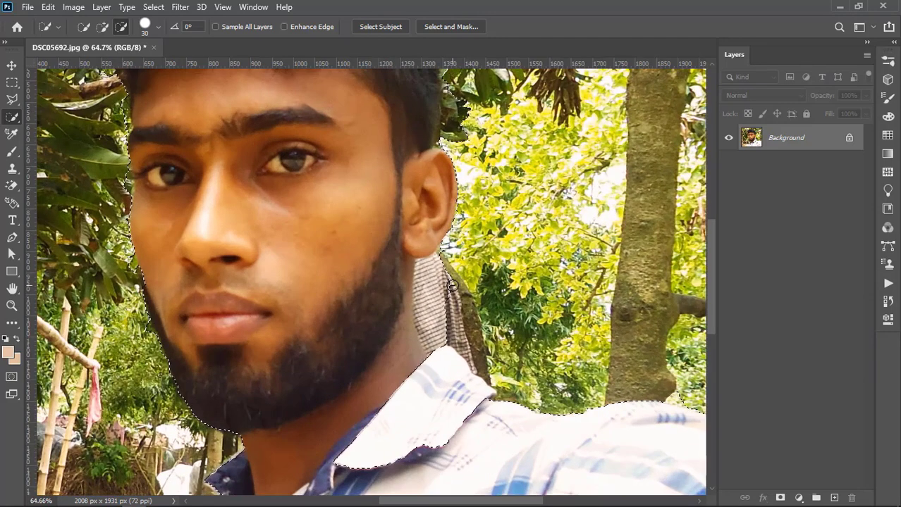
scroll(483, 340, up, 1)
scroll(462, 298, up, 3)
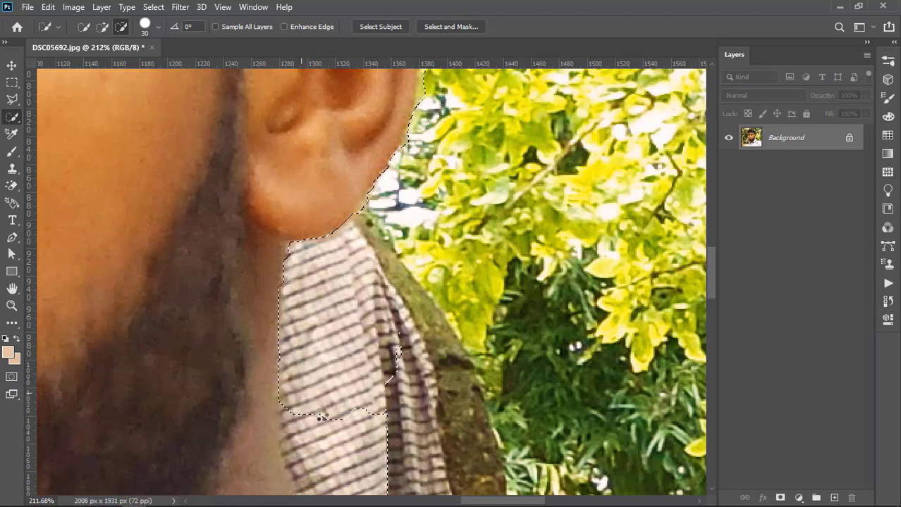
scroll(302, 396, down, 2)
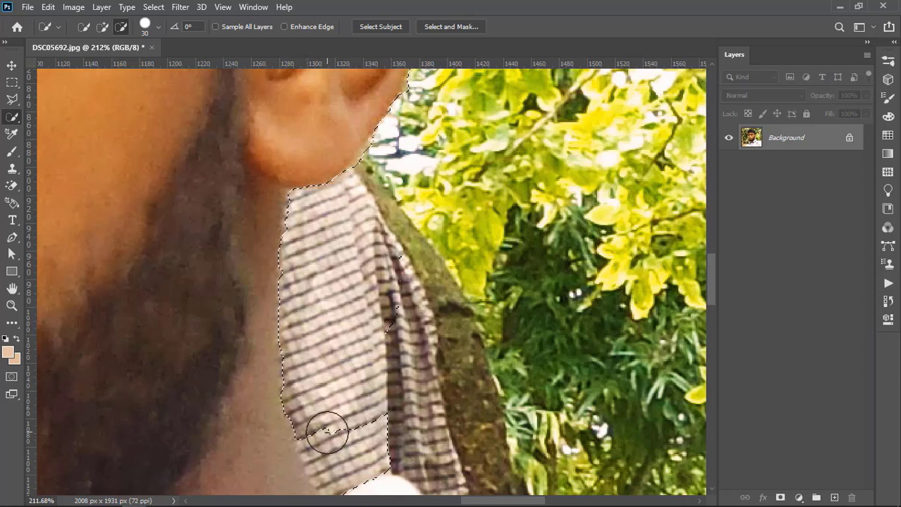
scroll(319, 444, down, 4)
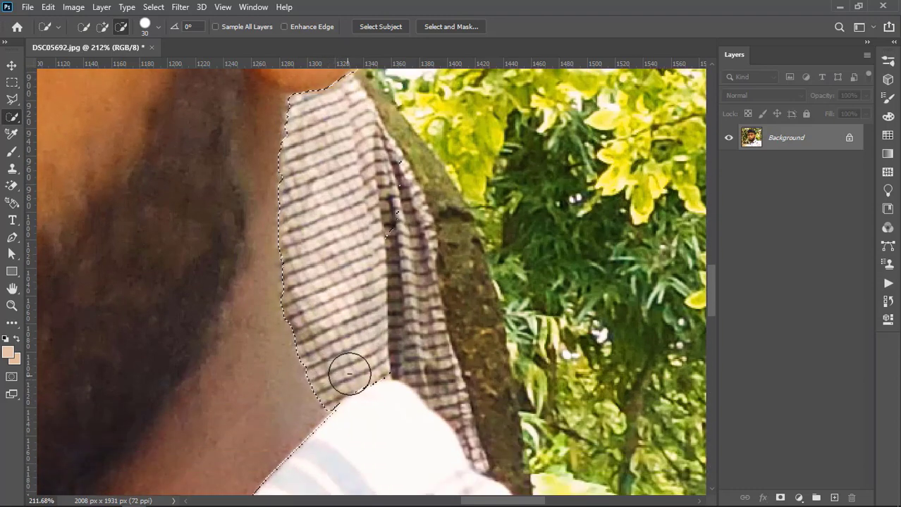
Switch the Quick Selection tool to adding and include the unselected white collar flap in the selection
scroll(429, 339, down, 7)
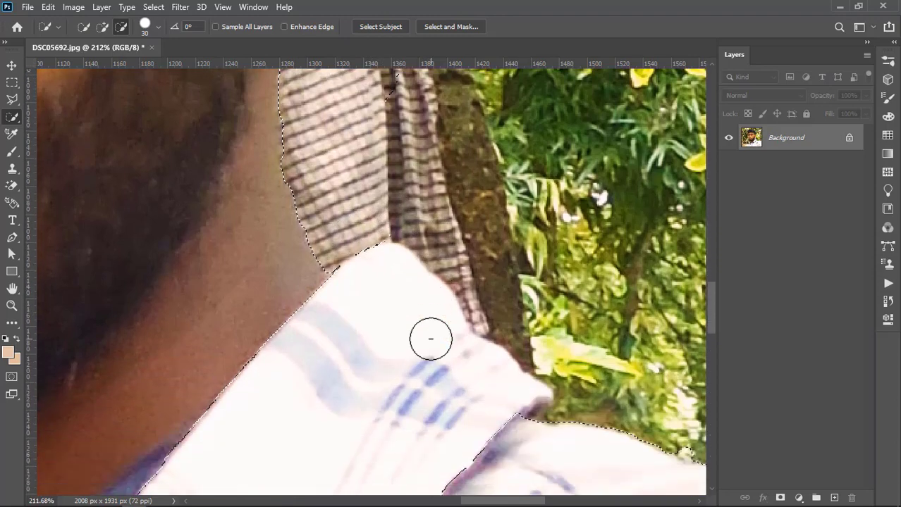
scroll(431, 339, down, 5)
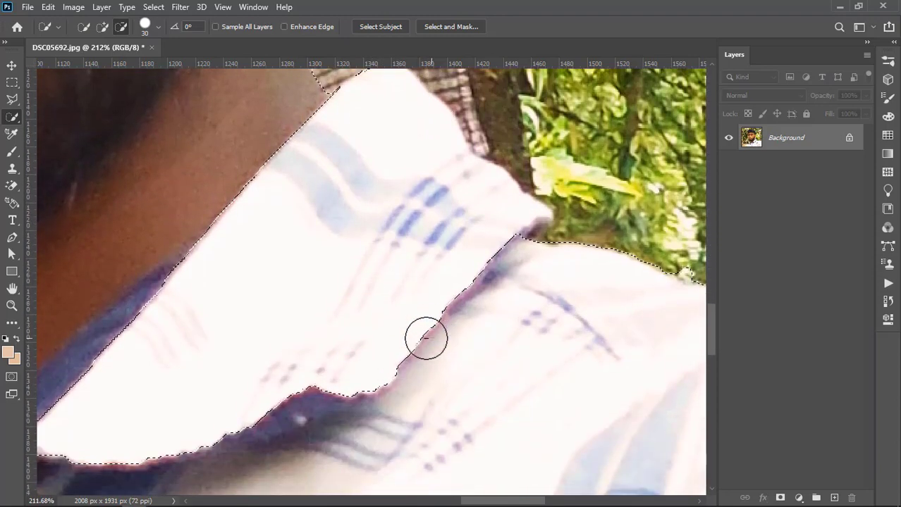
scroll(332, 337, down, 6)
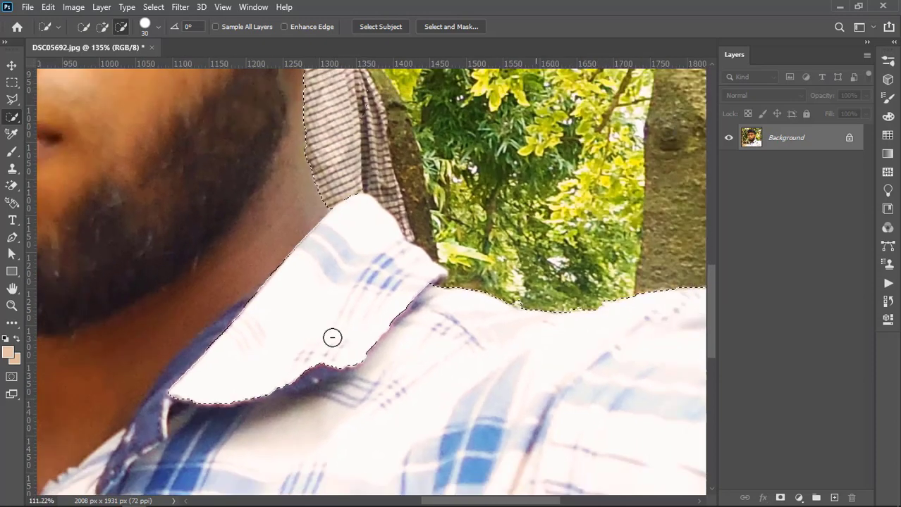
scroll(332, 338, down, 4)
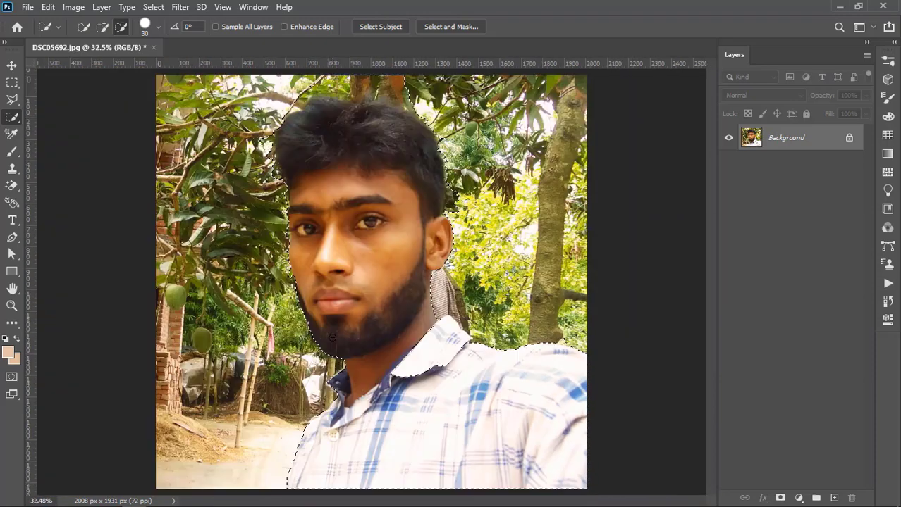
scroll(332, 337, up, 2)
scroll(332, 337, up, 2)
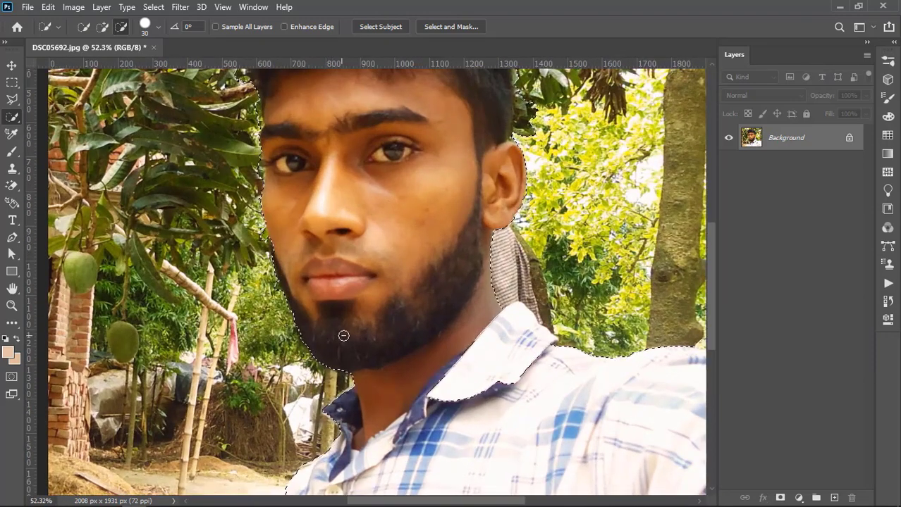
click(96, 28)
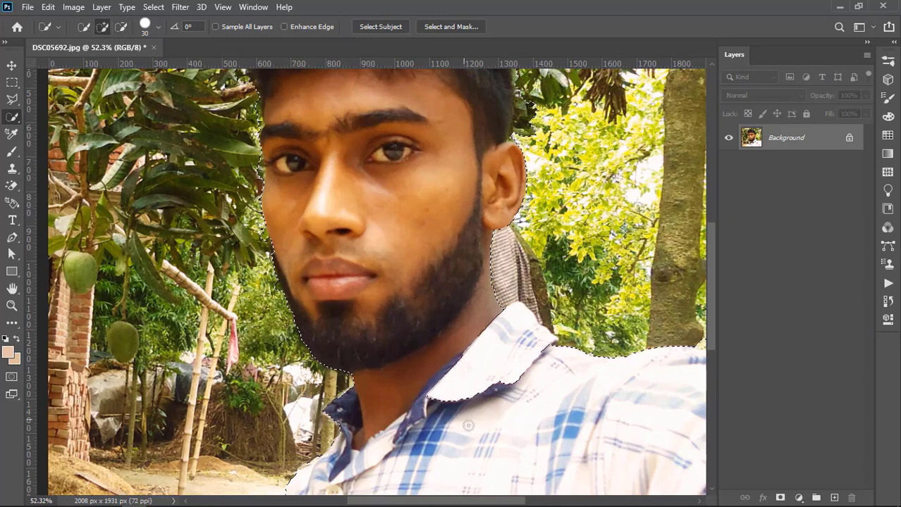
scroll(452, 394, up, 2)
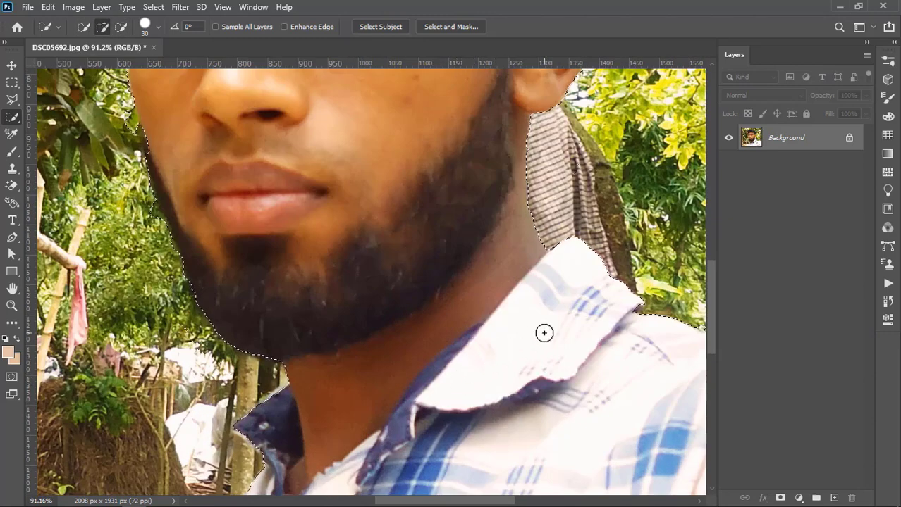
Switch the Quick Selection tool to subtracting and try to trim the green foliage beside the bearded jaw from the selection
key(alt)
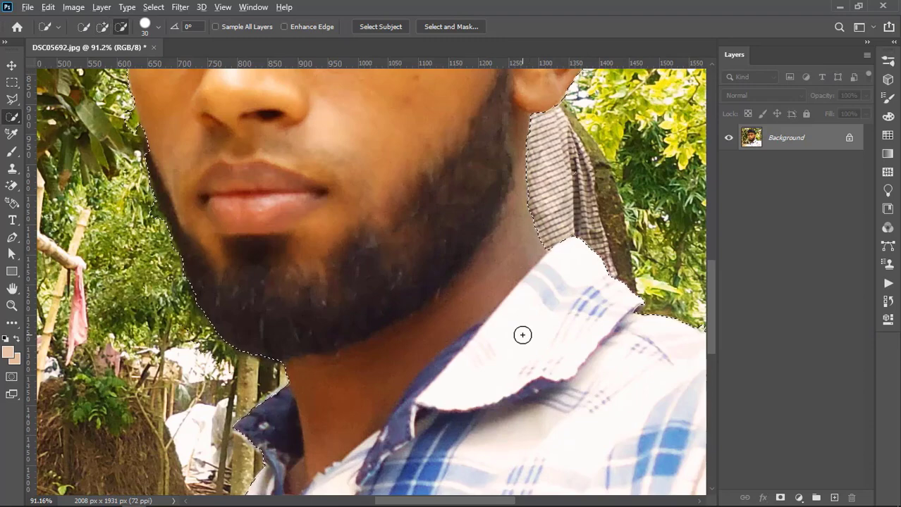
scroll(522, 334, down, 3)
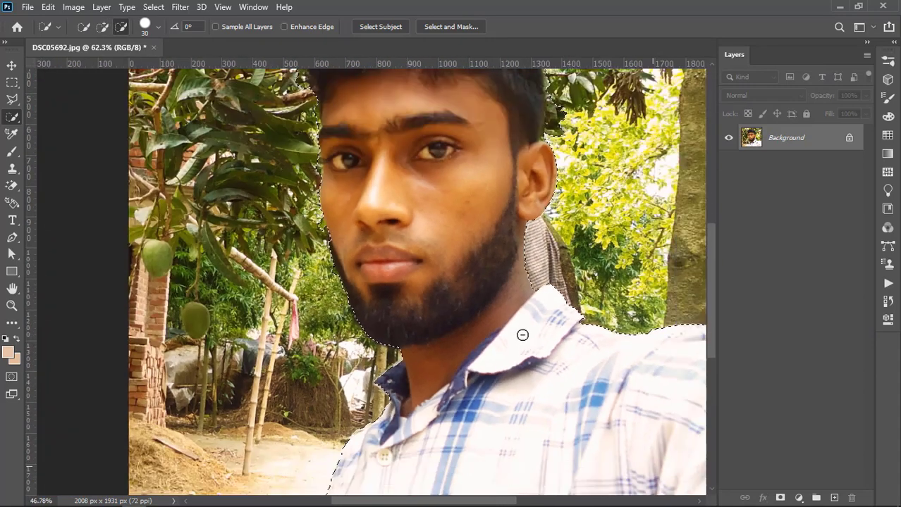
scroll(522, 335, down, 2)
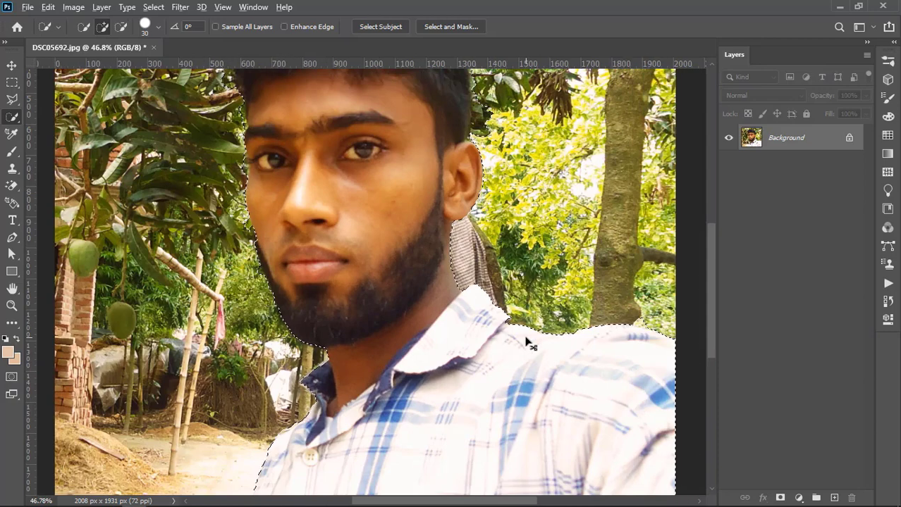
scroll(525, 343, up, 2)
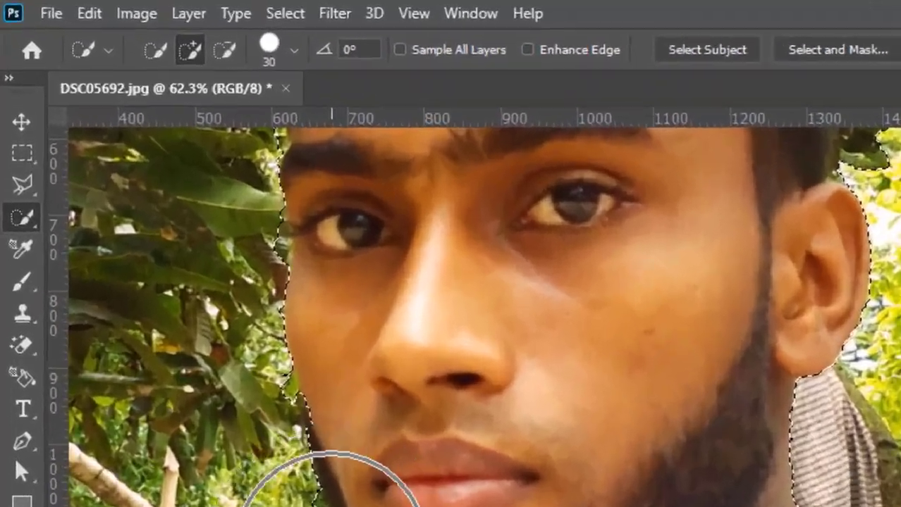
scroll(192, 239, up, 3)
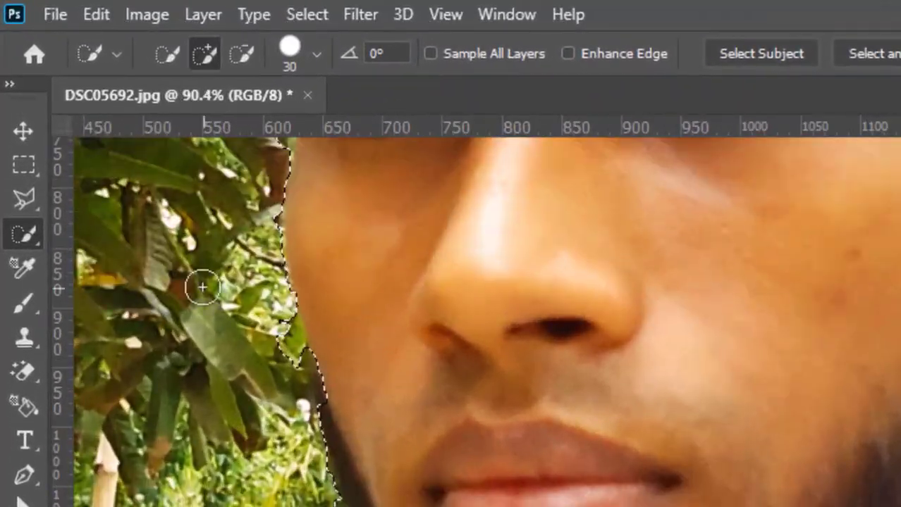
click(241, 53)
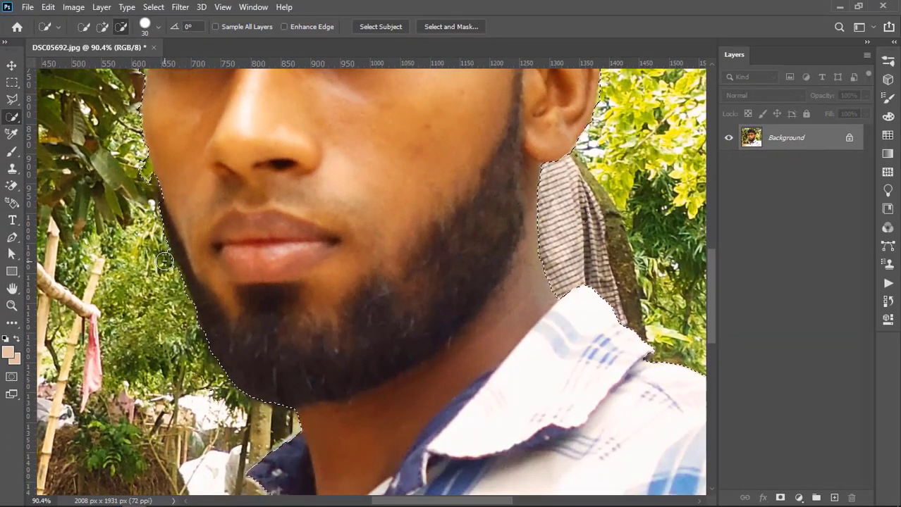
click(163, 260)
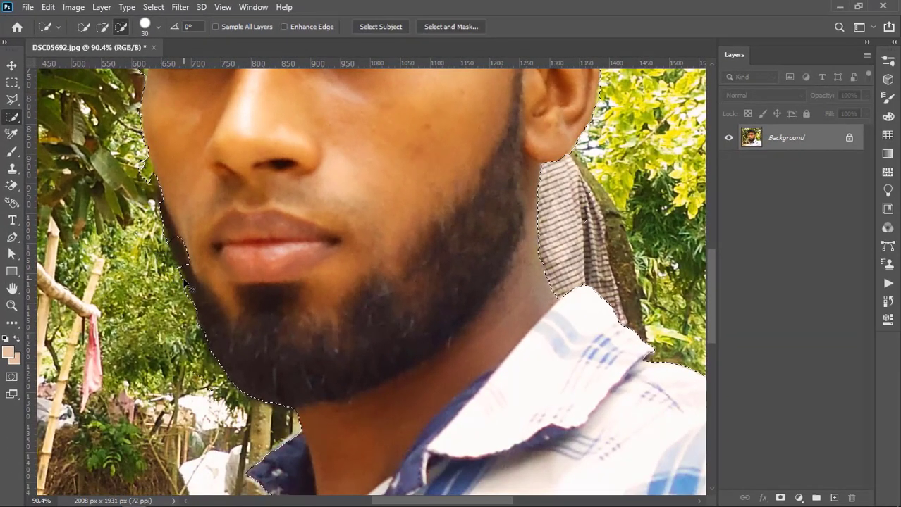
Subtract the slivers of green foliage along the bearded jaw from the mouth down to the chin
scroll(181, 268, up, 2)
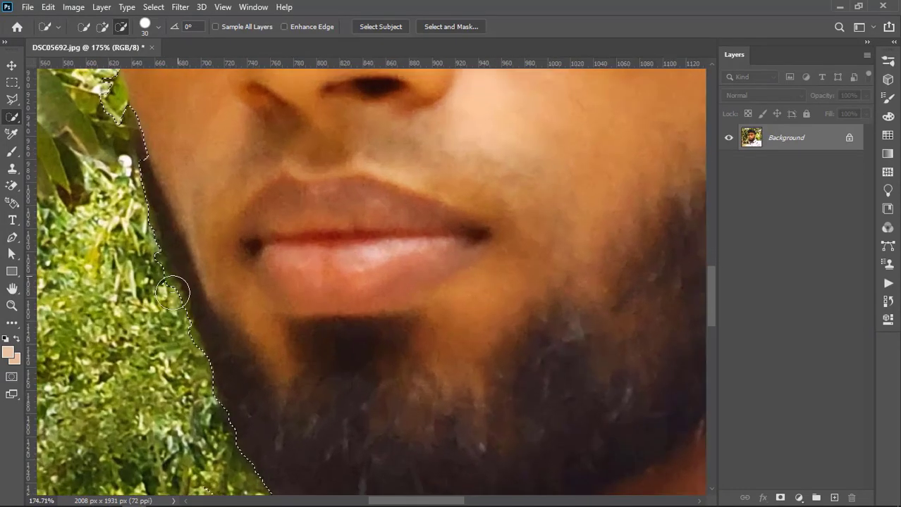
scroll(150, 272, up, 1)
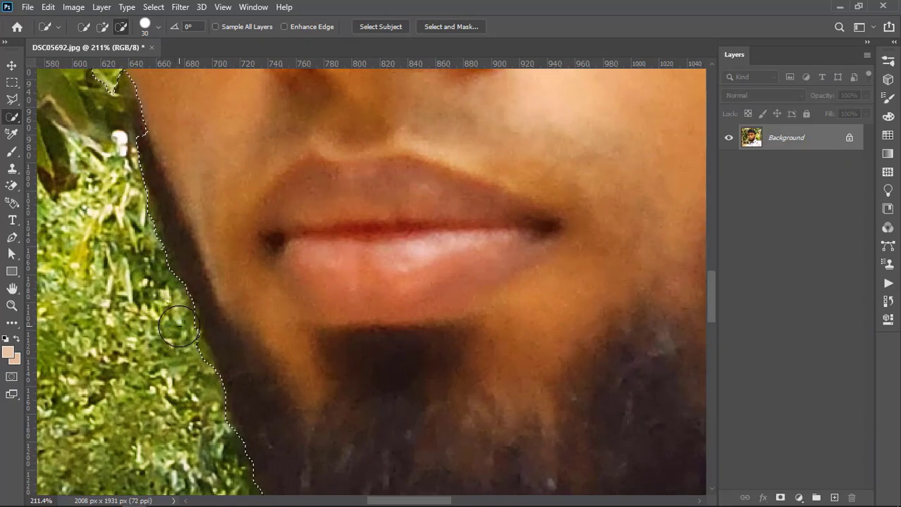
scroll(186, 335, down, 1)
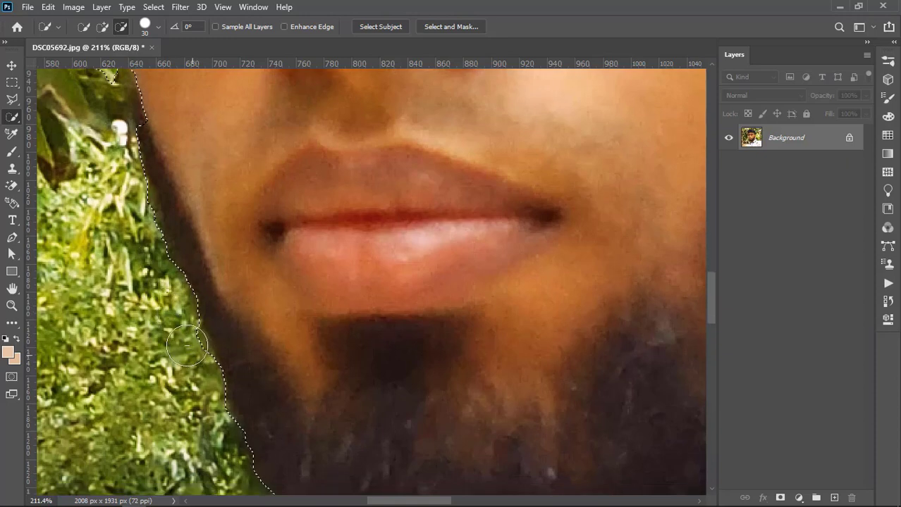
scroll(201, 364, down, 2)
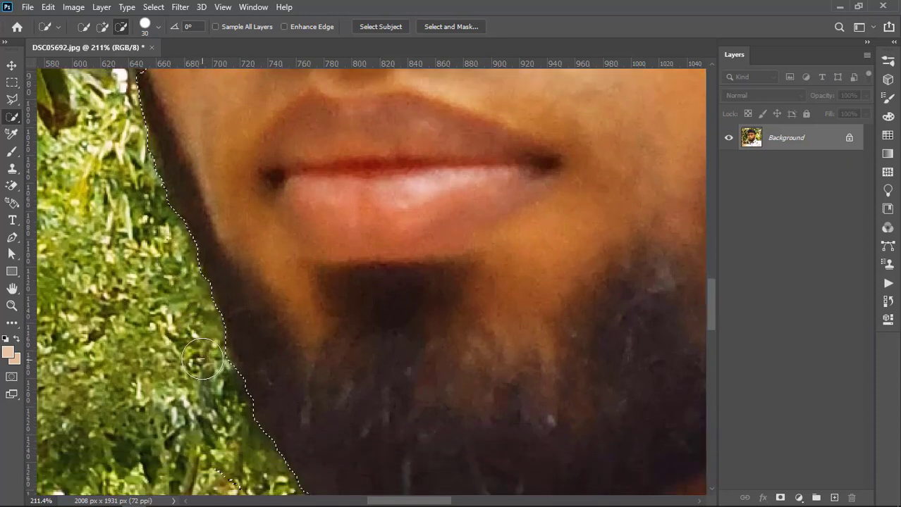
scroll(227, 385, down, 4)
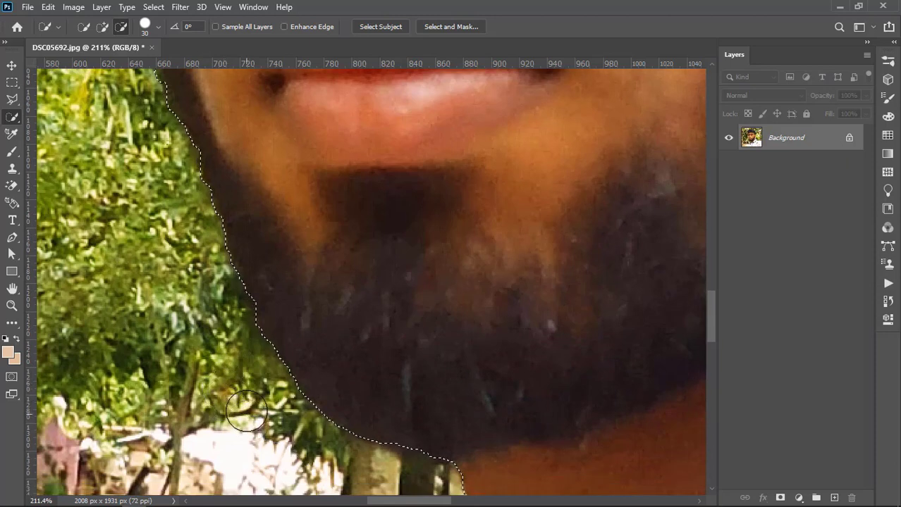
scroll(225, 394, down, 3)
scroll(198, 372, down, 4)
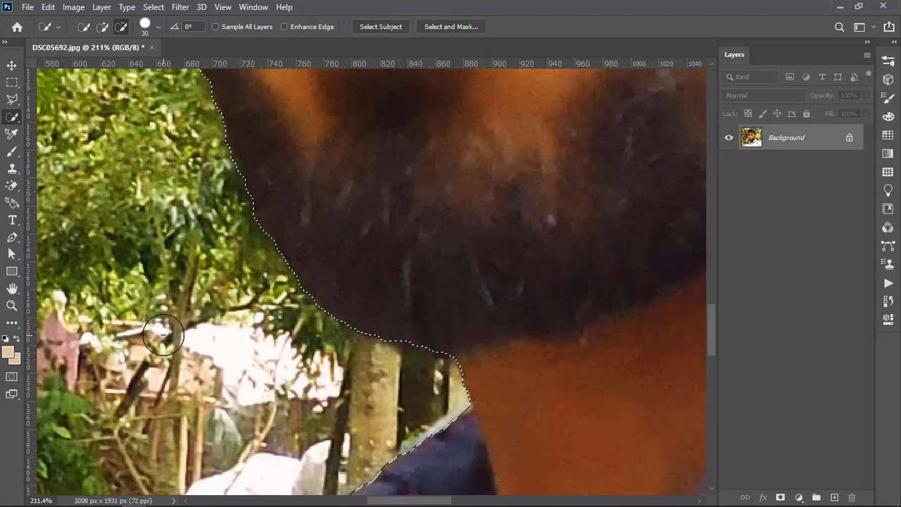
Subtract the leaf beside the cheek, and add the missed notch where the beard begins back into the selection
scroll(168, 333, up, 10)
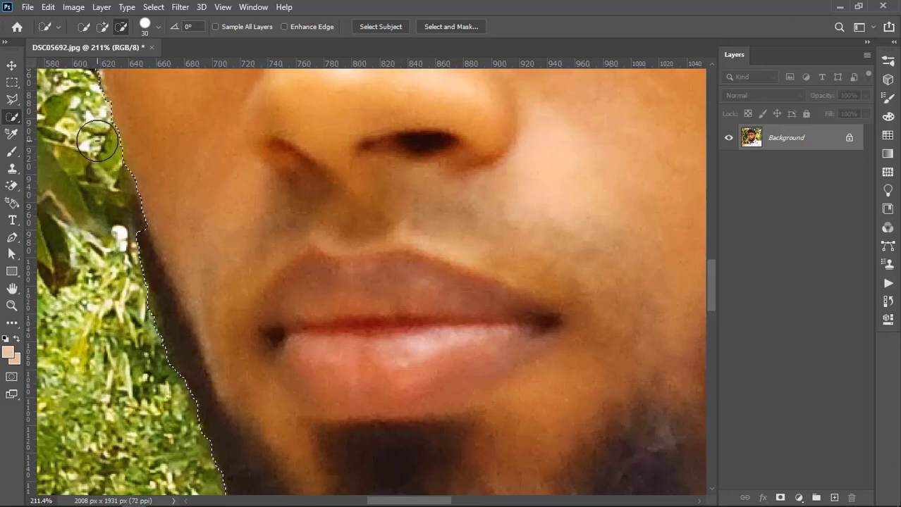
scroll(97, 141, up, 3)
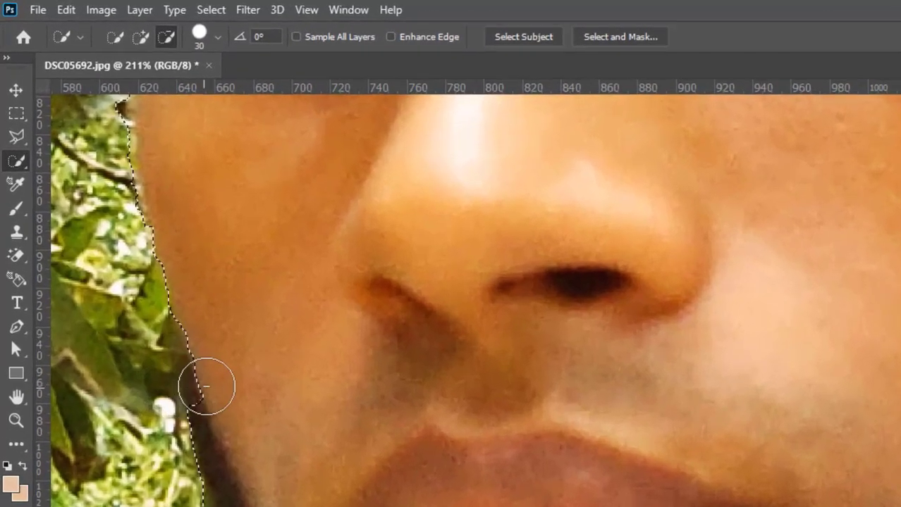
click(115, 38)
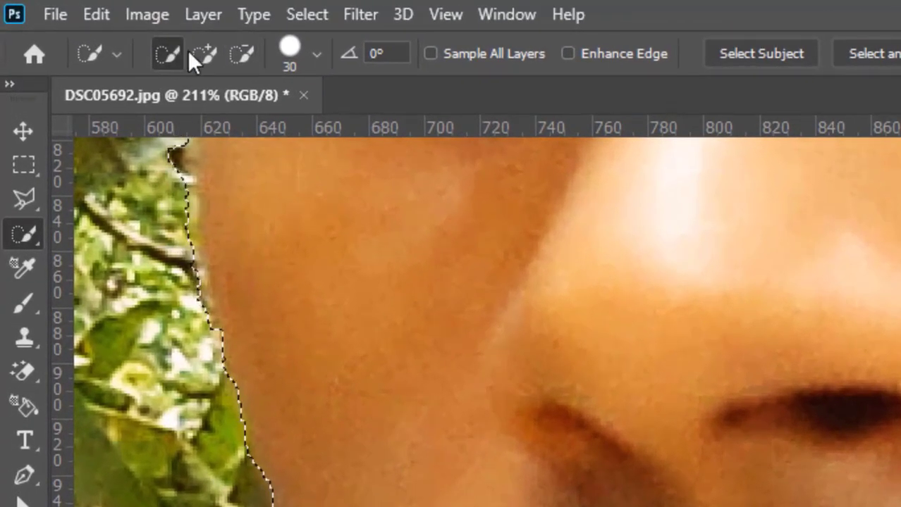
click(203, 53)
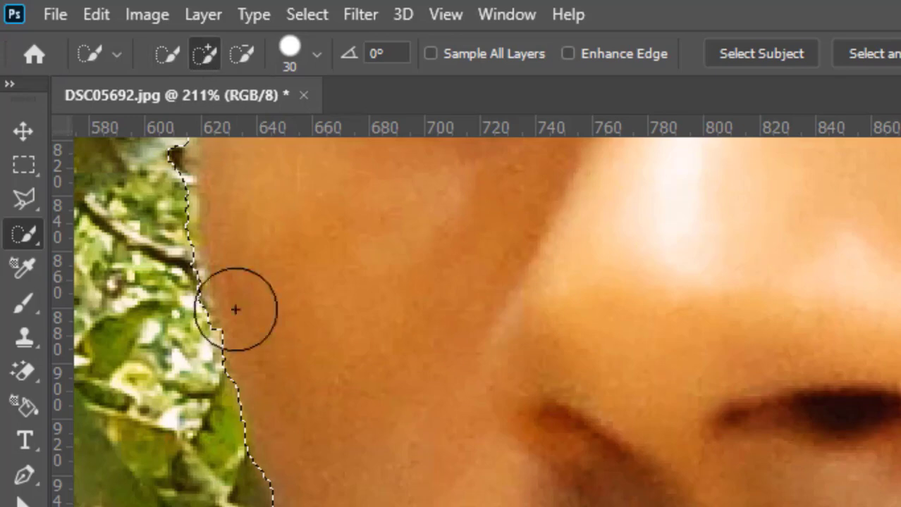
click(243, 56)
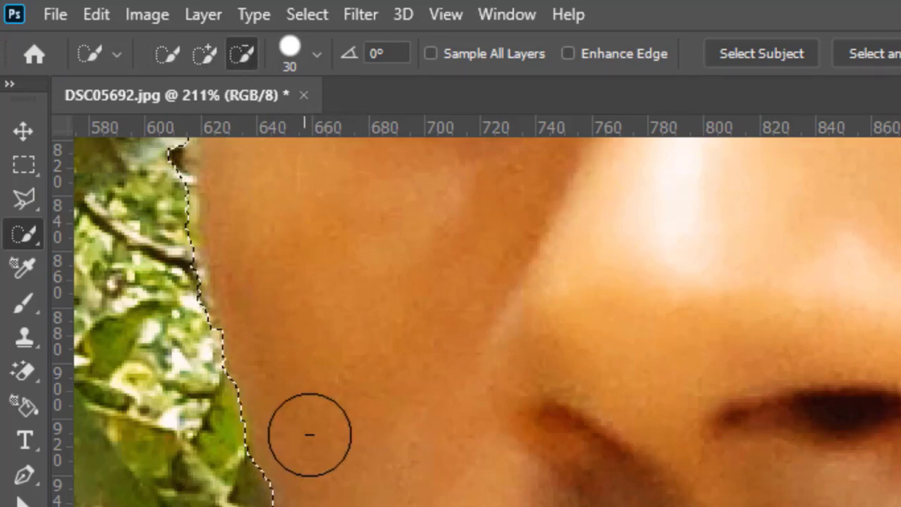
click(204, 54)
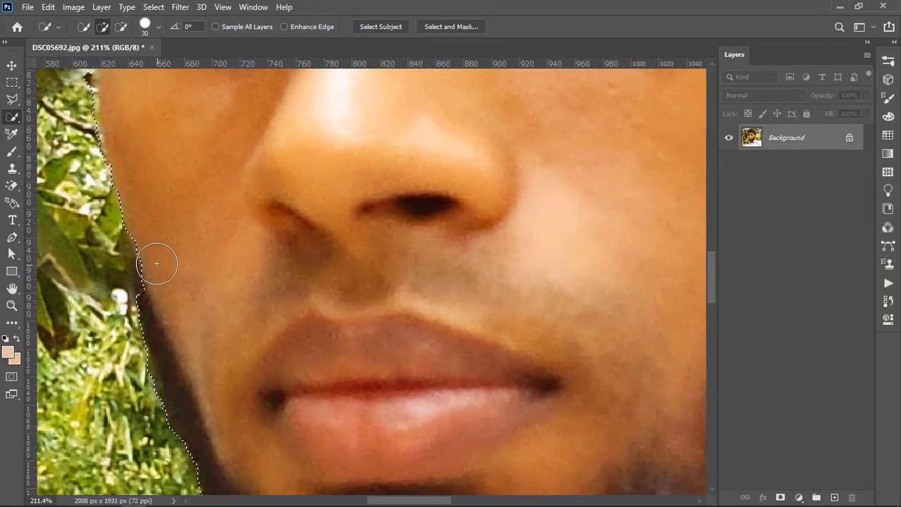
click(162, 287)
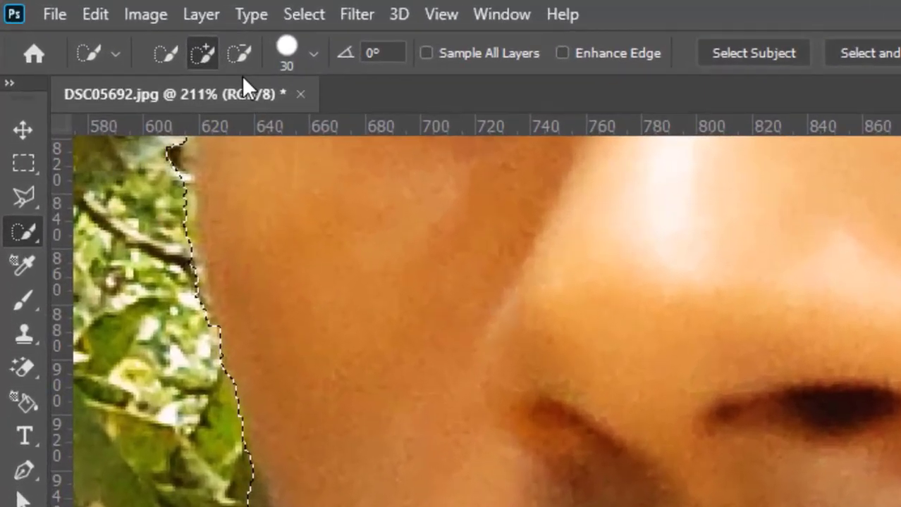
Subtract the foliage from the cheek up to the outer eye corner, and add the cut-off cheek edge back to the selection
click(121, 28)
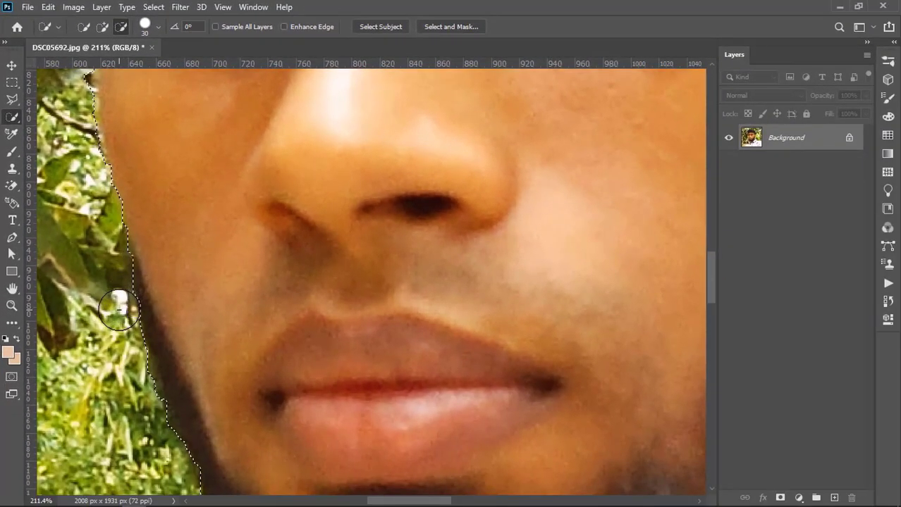
scroll(122, 303, up, 2)
scroll(123, 303, up, 2)
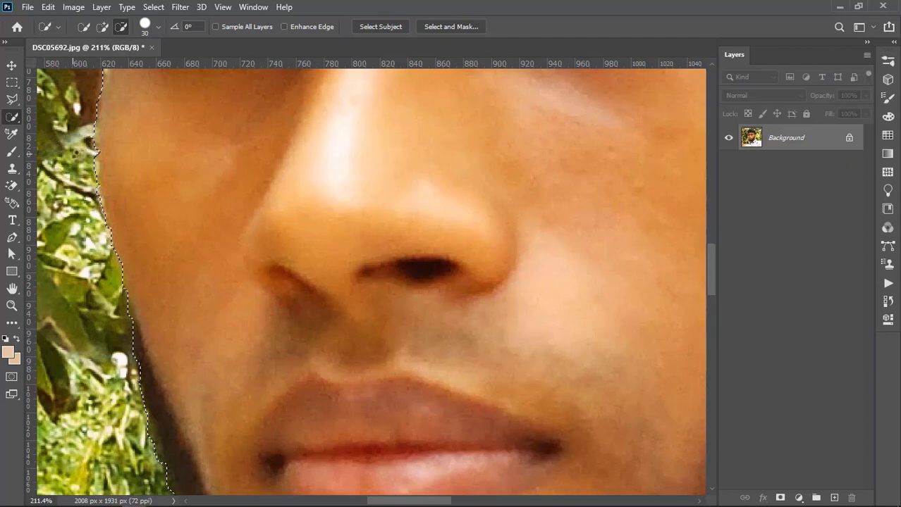
scroll(73, 164, up, 2)
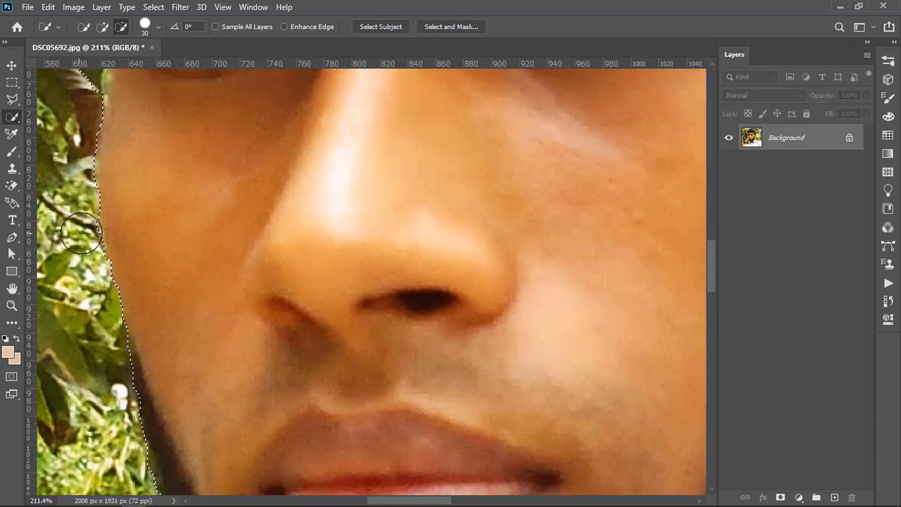
scroll(79, 211, up, 2)
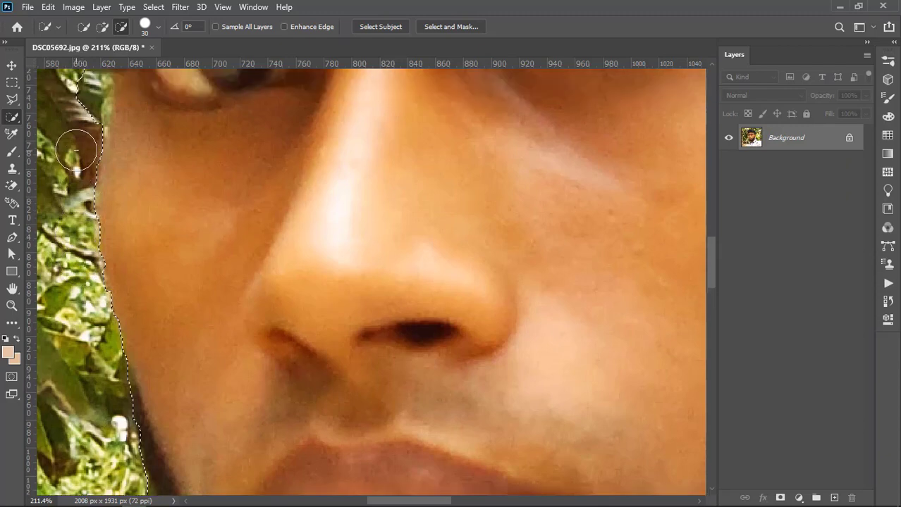
scroll(83, 150, up, 2)
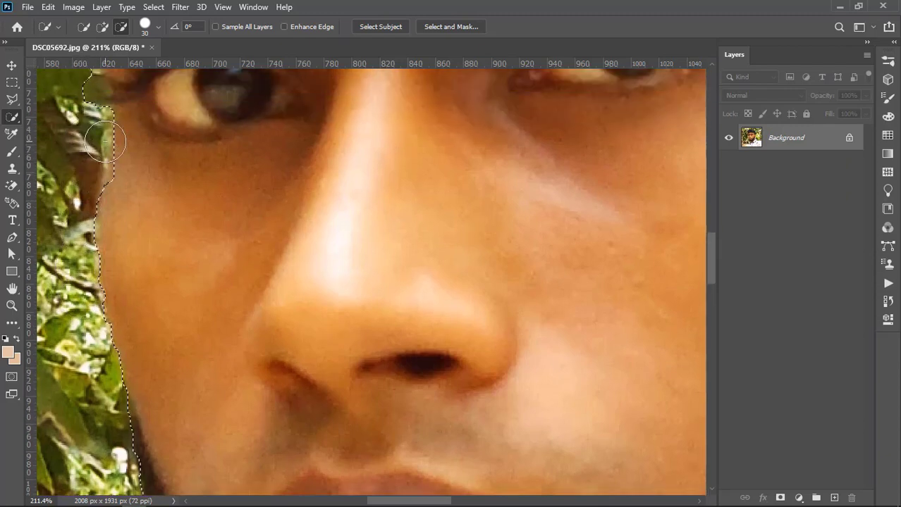
scroll(104, 140, up, 2)
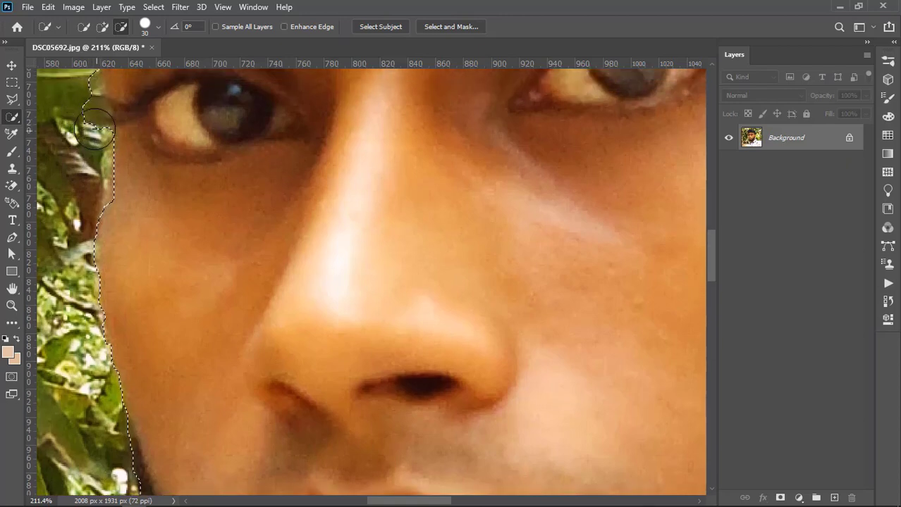
scroll(88, 106, up, 2)
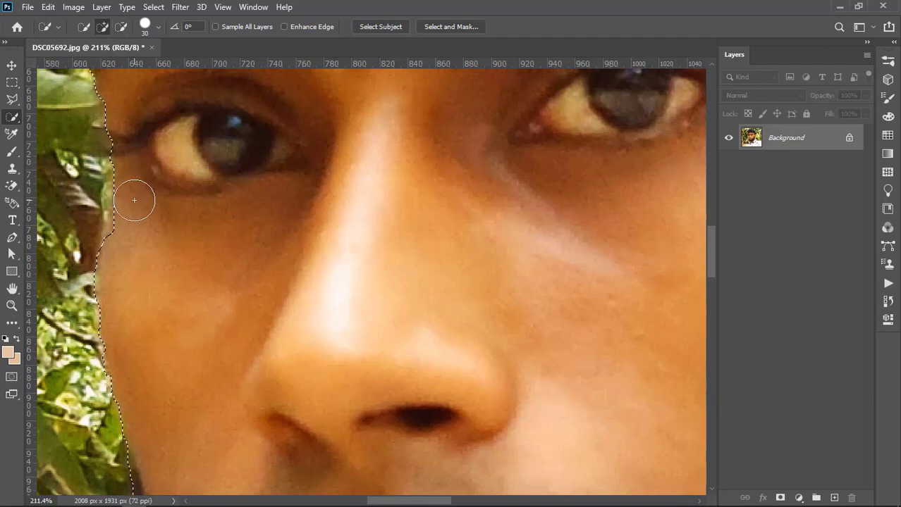
scroll(106, 176, up, 4)
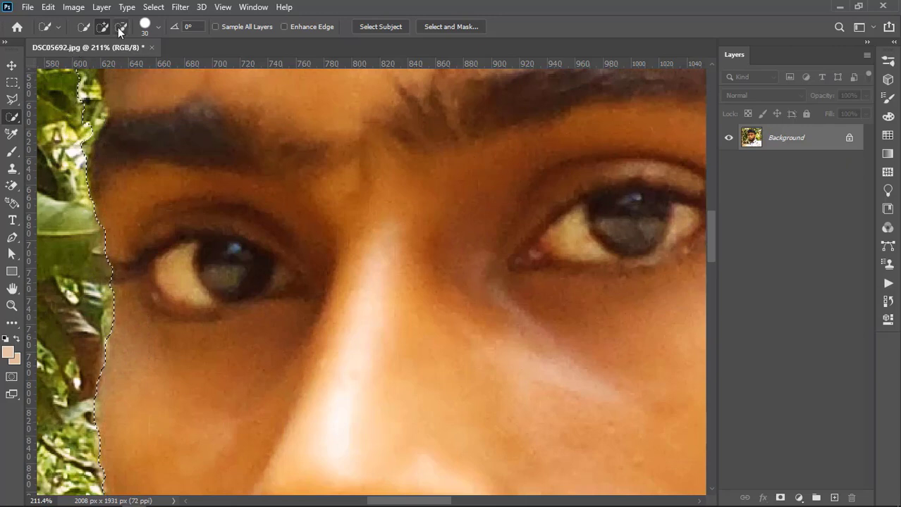
Subtract the foliage beside the eyebrow and forehead, and add the cut-off forehead edge back to the selection
click(119, 27)
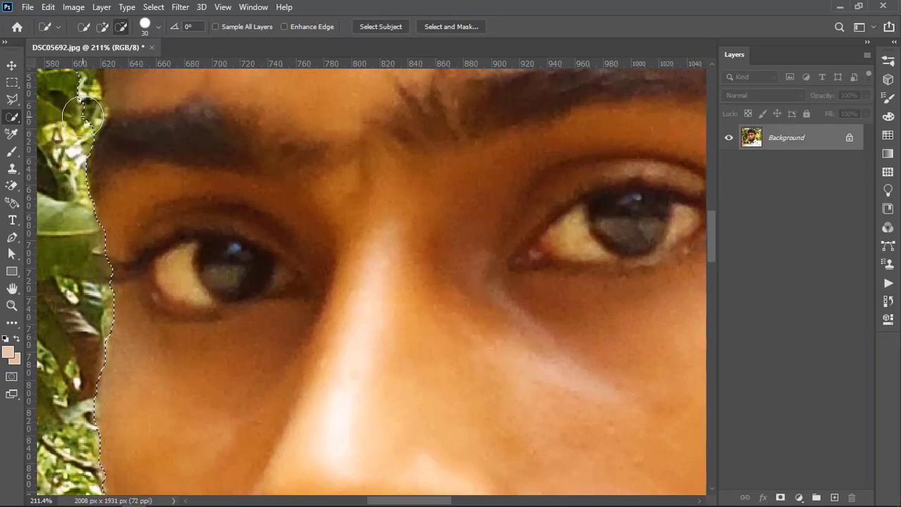
scroll(83, 127, up, 1)
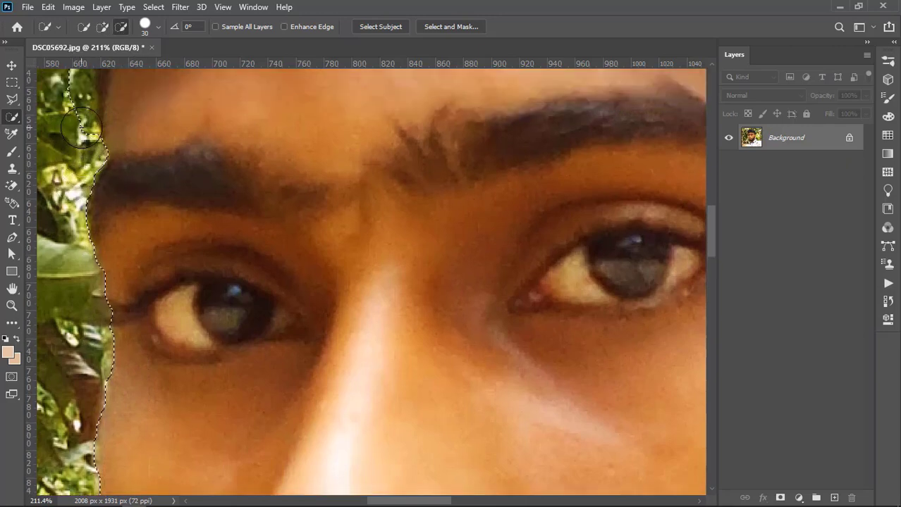
scroll(81, 126, up, 1)
scroll(79, 124, up, 1)
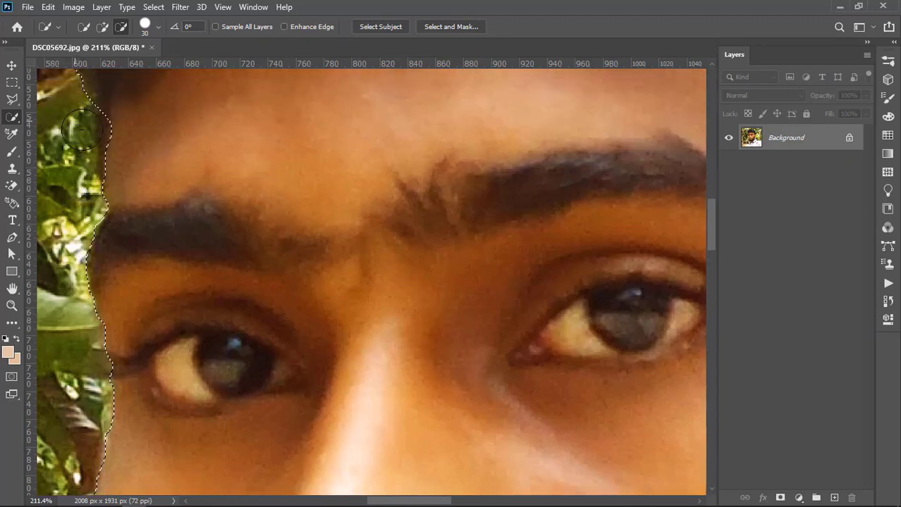
click(103, 27)
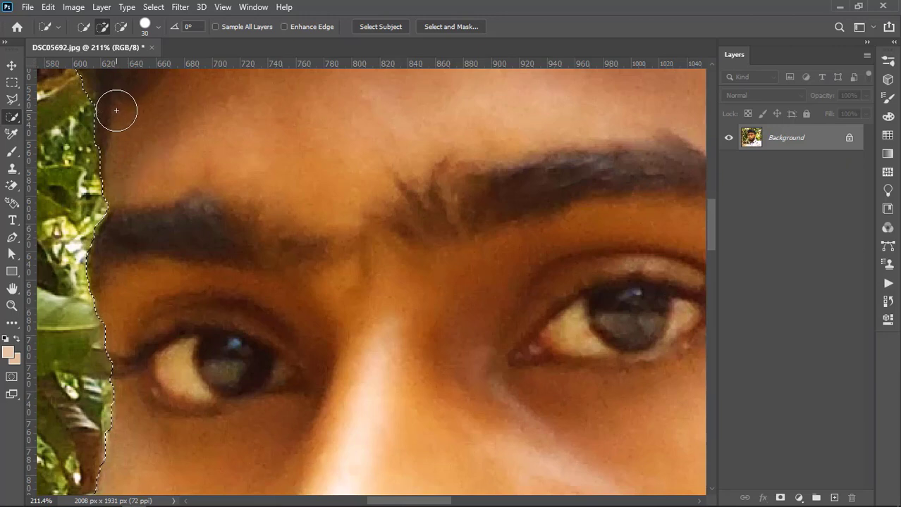
Examine the selection edge from the temple up to the dark hair above the forehead
scroll(119, 152, up, 3)
scroll(119, 153, up, 3)
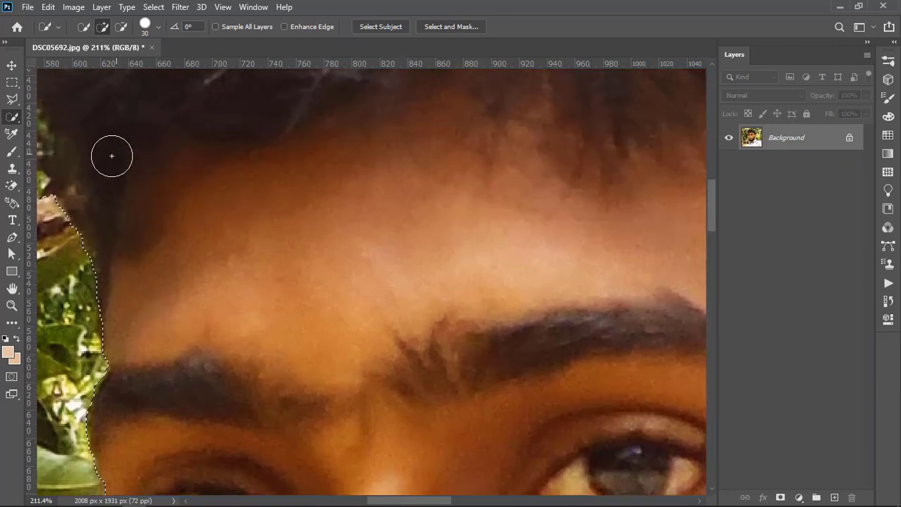
scroll(91, 163, right, 1)
scroll(92, 164, up, 1)
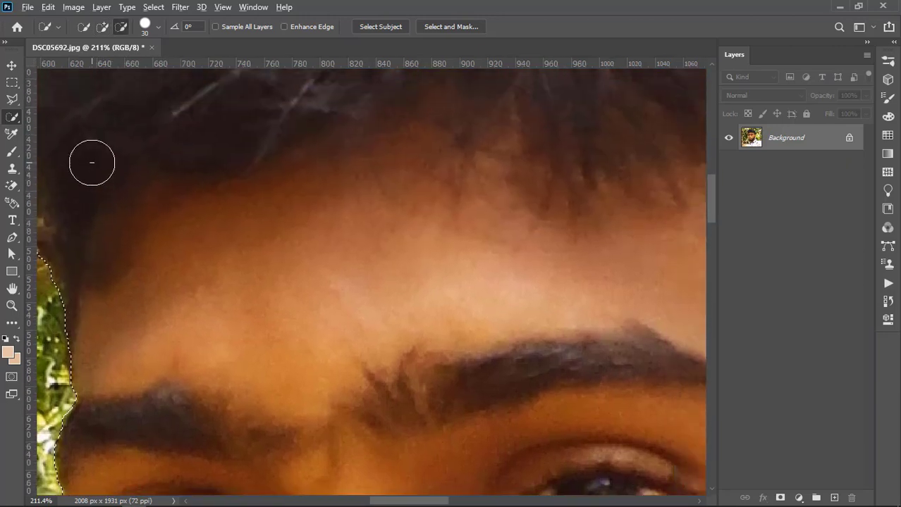
scroll(93, 163, up, 3)
scroll(93, 164, down, 4)
scroll(51, 161, down, 3)
scroll(39, 163, left, 3)
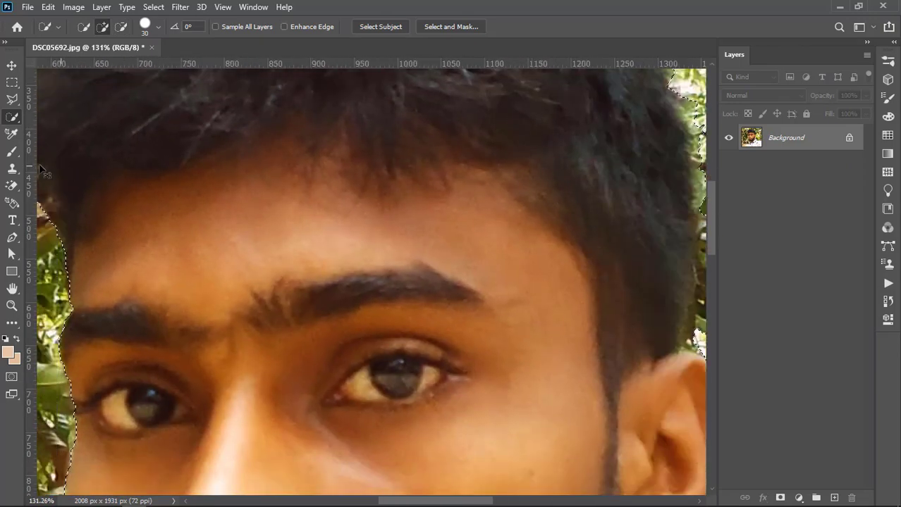
Subtract the foliage and branches beside the temple and lower hairline from the selection
scroll(102, 178, left, 2)
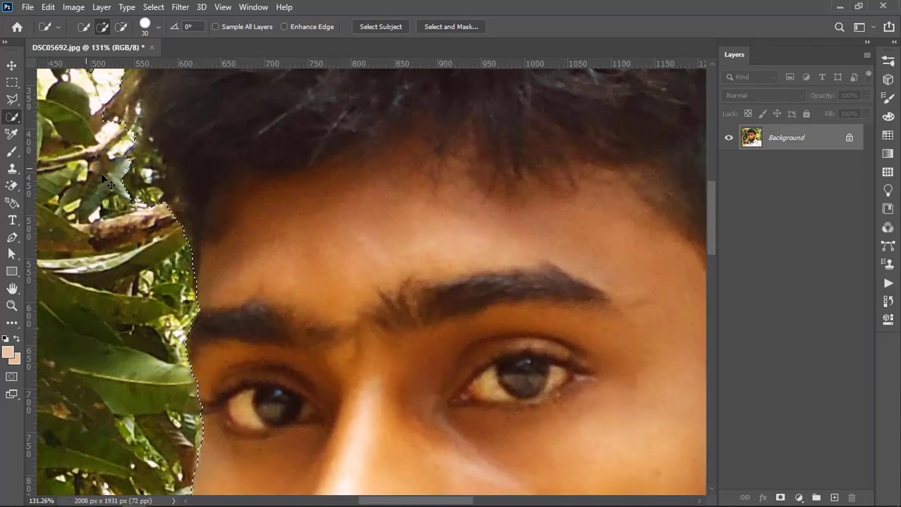
scroll(117, 176, up, 2)
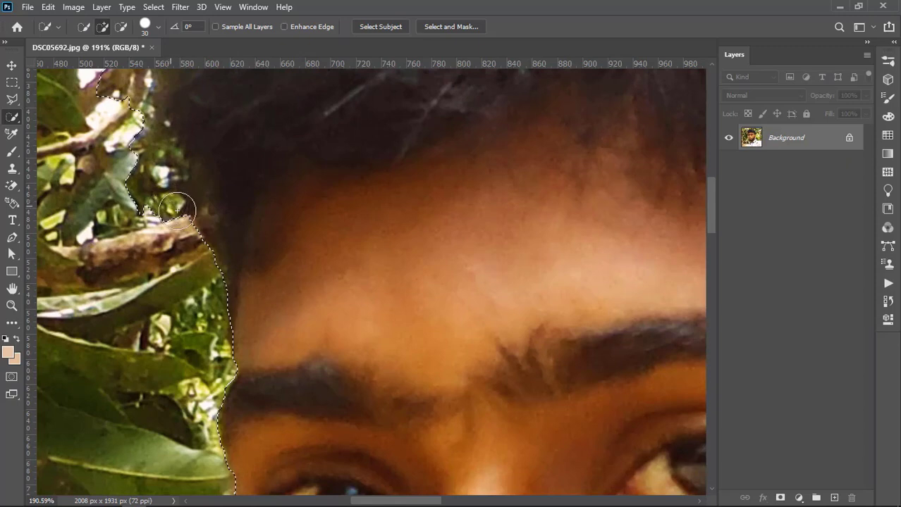
click(120, 27)
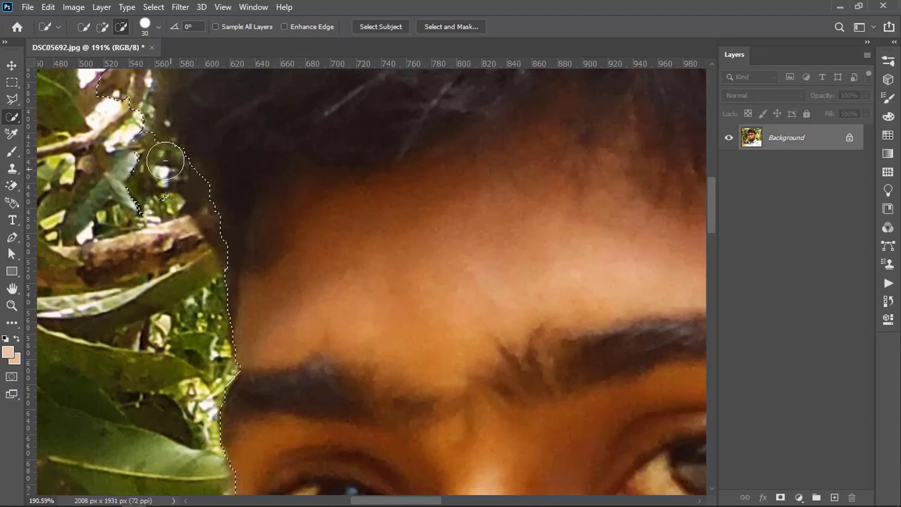
drag(165, 162, 159, 141)
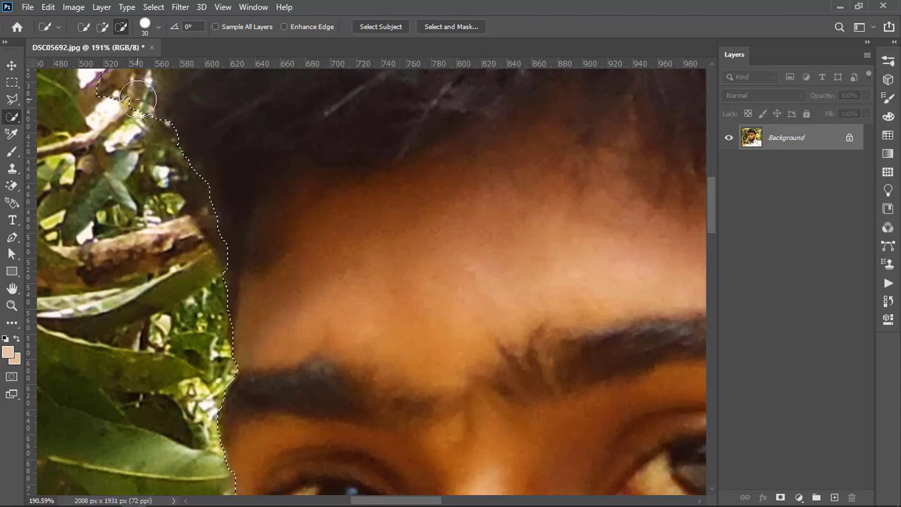
Subtract the leaves and bright gaps beside the hair above the temple from the selection
scroll(138, 134, up, 3)
scroll(141, 153, up, 2)
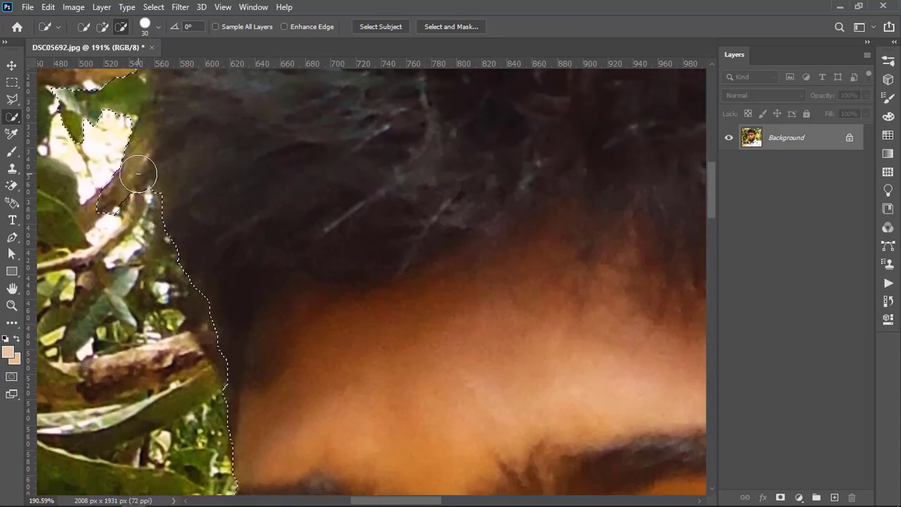
drag(139, 180, 141, 134)
scroll(129, 121, up, 2)
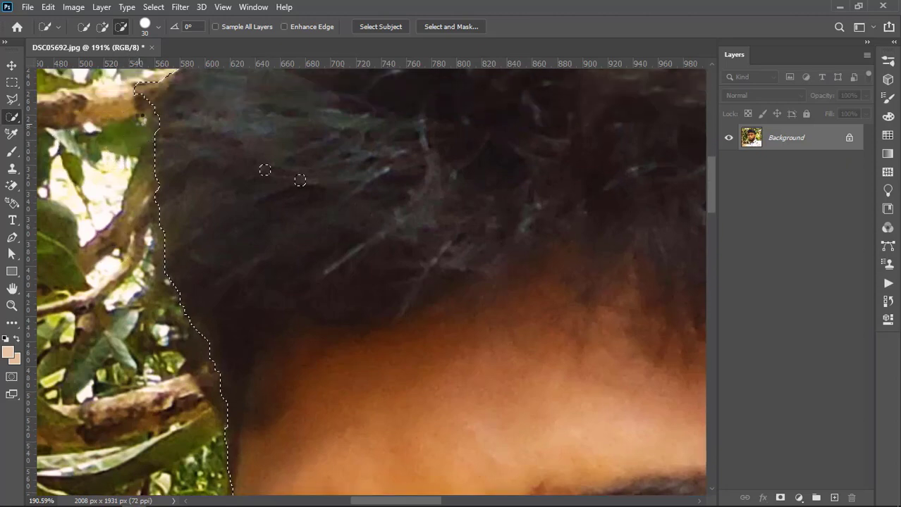
Subtract the thick branch touching the side of the hair, and add the cut-off notch of hair back to the selection
scroll(137, 137, up, 1)
click(142, 129)
scroll(144, 133, up, 1)
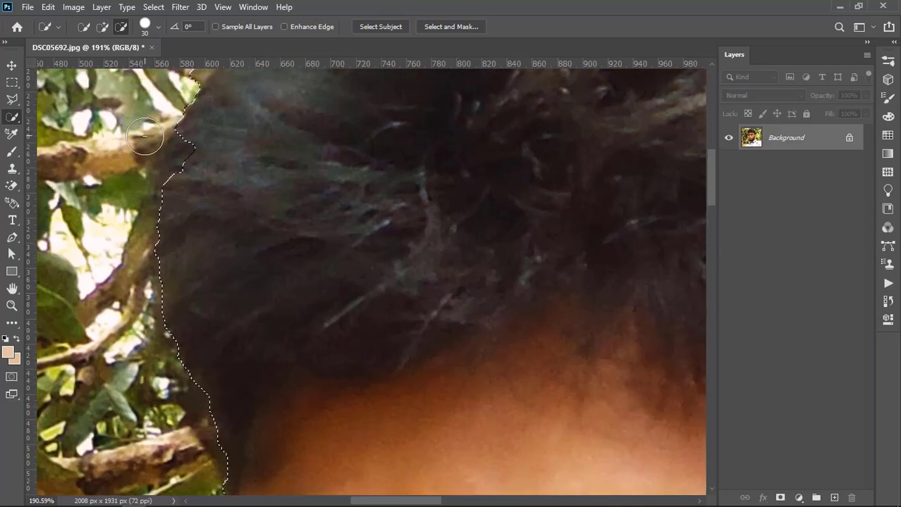
click(103, 27)
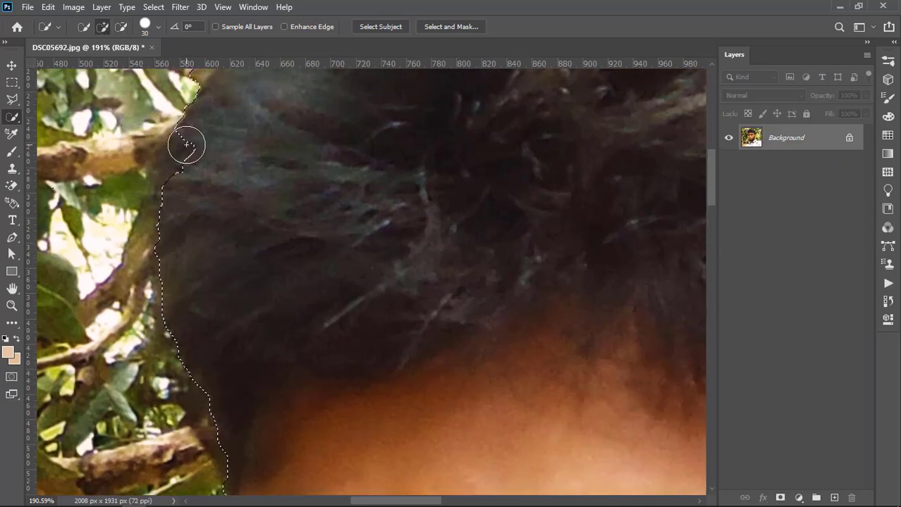
drag(193, 149, 187, 174)
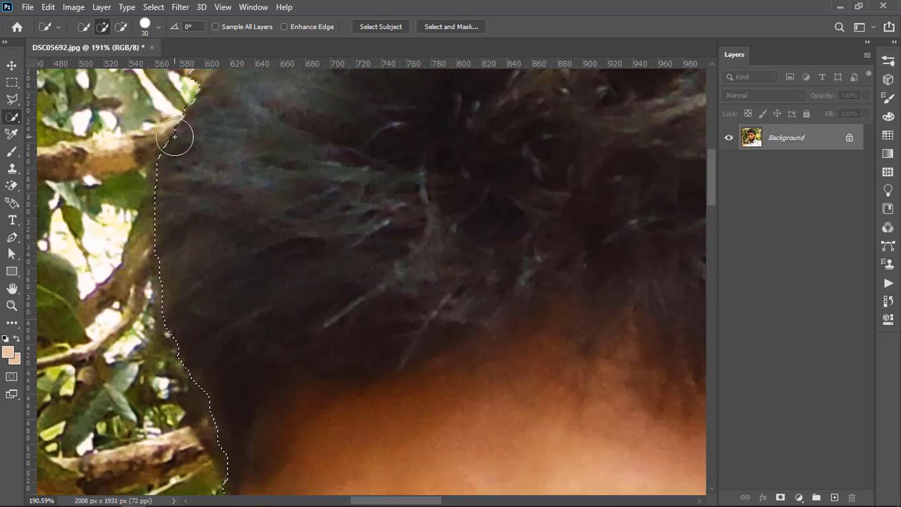
Subtract the thin diagonal branch and the background along the upper curve of the hair from the selection
scroll(194, 134, up, 2)
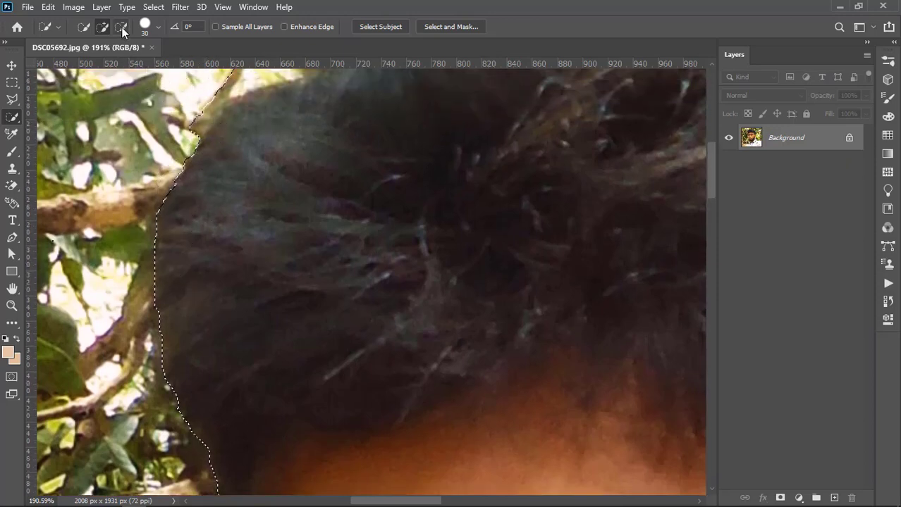
click(121, 26)
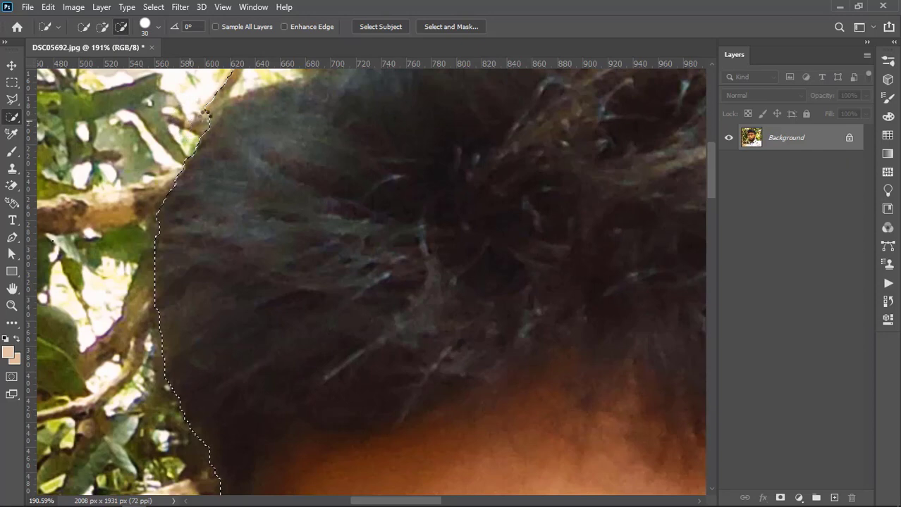
scroll(191, 116, up, 1)
scroll(229, 152, up, 1)
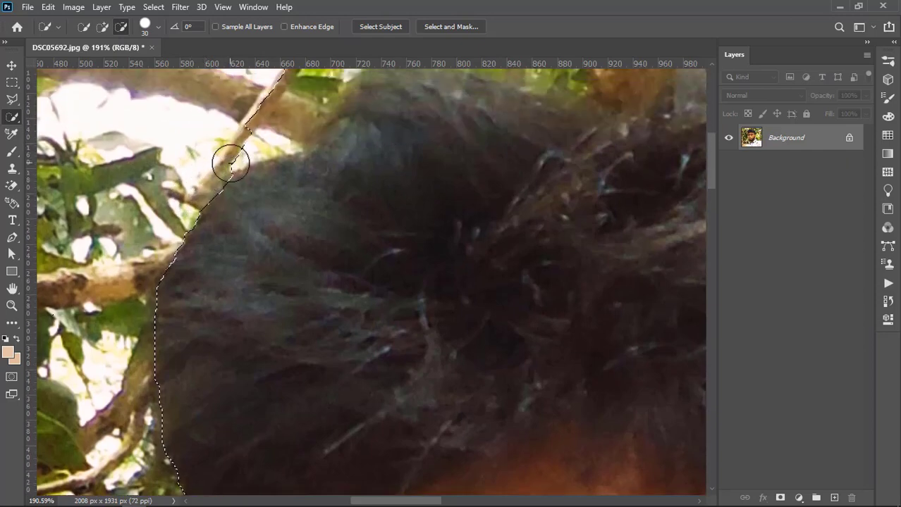
mouse_move(227, 144)
mouse_down()
mouse_move(332, 127)
mouse_move(328, 113)
mouse_move(351, 134)
mouse_move(381, 137)
mouse_up()
Subtract the green leaves directly above the top of the hair, as far as the tree trunk
scroll(316, 130, up, 1)
scroll(345, 120, up, 1)
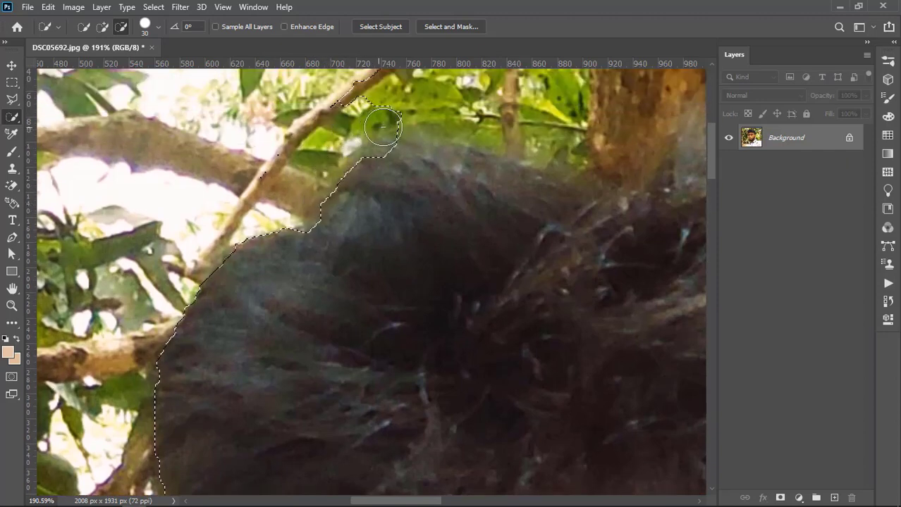
scroll(407, 157, up, 2)
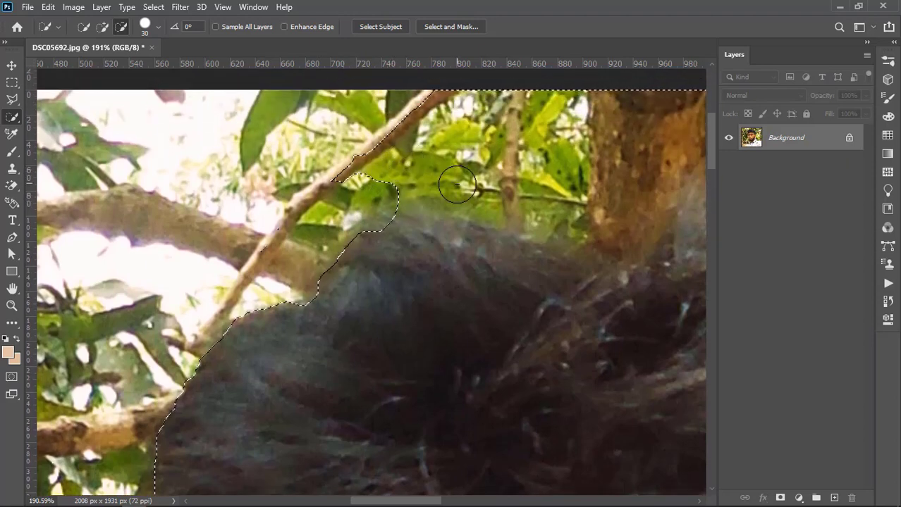
mouse_move(454, 185)
mouse_down()
mouse_move(431, 195)
mouse_move(413, 189)
mouse_move(434, 203)
mouse_up()
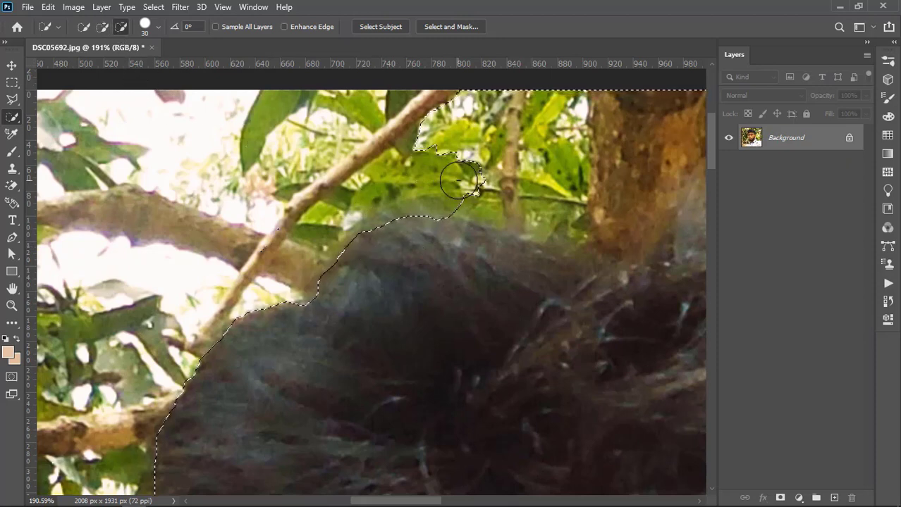
mouse_move(511, 218)
mouse_down()
mouse_move(553, 223)
mouse_move(588, 246)
mouse_move(619, 242)
mouse_move(559, 254)
mouse_up()
Add the cut-off hair edge below the tree trunk back to the selection
scroll(620, 241, up, 1)
scroll(559, 255, down, 2)
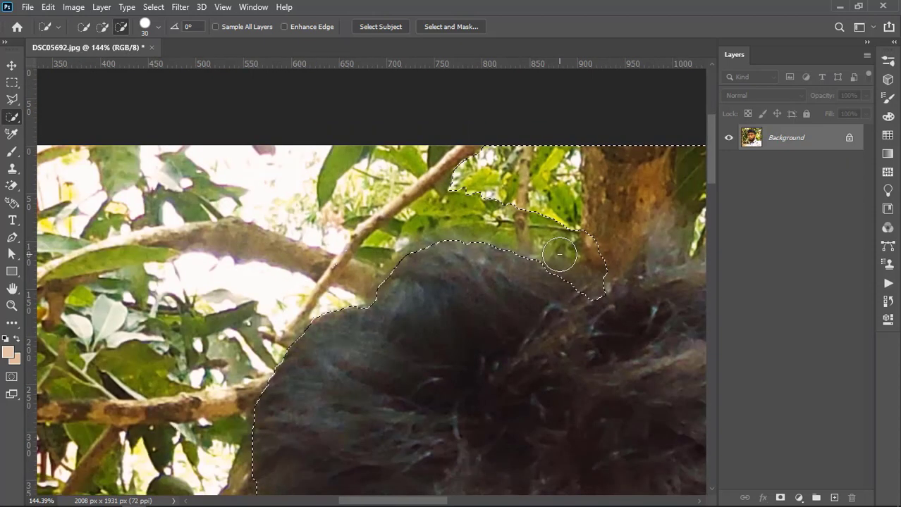
scroll(612, 263, right, 3)
scroll(607, 268, right, 3)
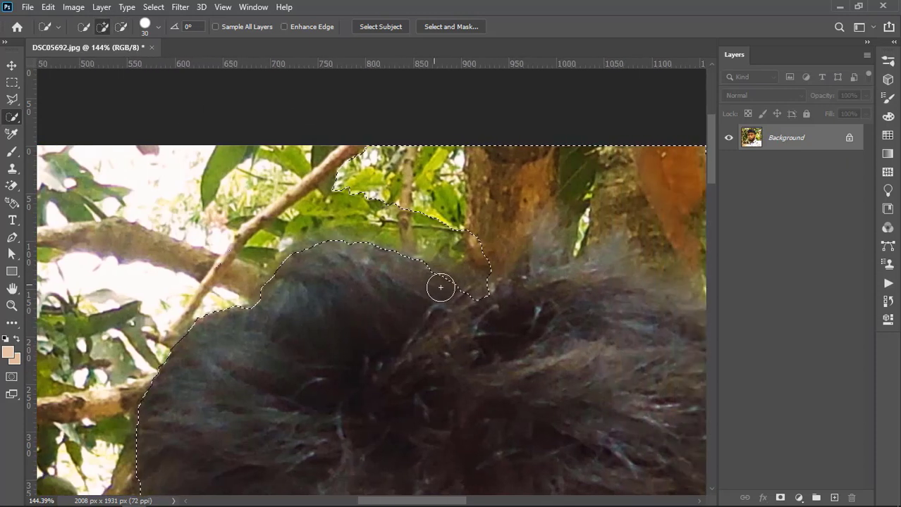
mouse_move(441, 288)
mouse_down()
mouse_move(466, 301)
mouse_move(477, 295)
mouse_move(436, 278)
mouse_move(491, 283)
mouse_up()
Subtract the remaining leaves and the tree trunks above the top of the hair from the selection
scroll(352, 211, up, 2)
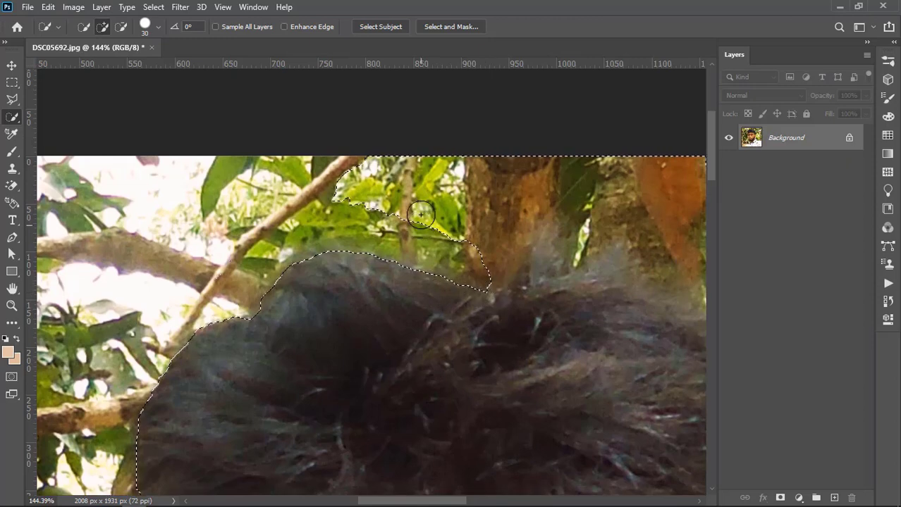
click(123, 26)
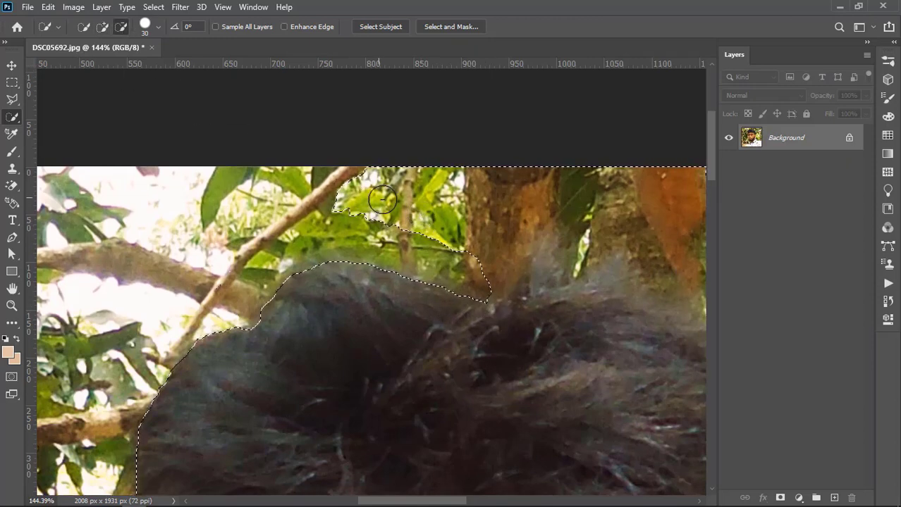
mouse_move(382, 200)
mouse_down()
mouse_move(498, 268)
mouse_move(515, 291)
mouse_move(599, 277)
mouse_move(587, 278)
mouse_move(615, 289)
mouse_move(611, 280)
mouse_move(658, 302)
mouse_up()
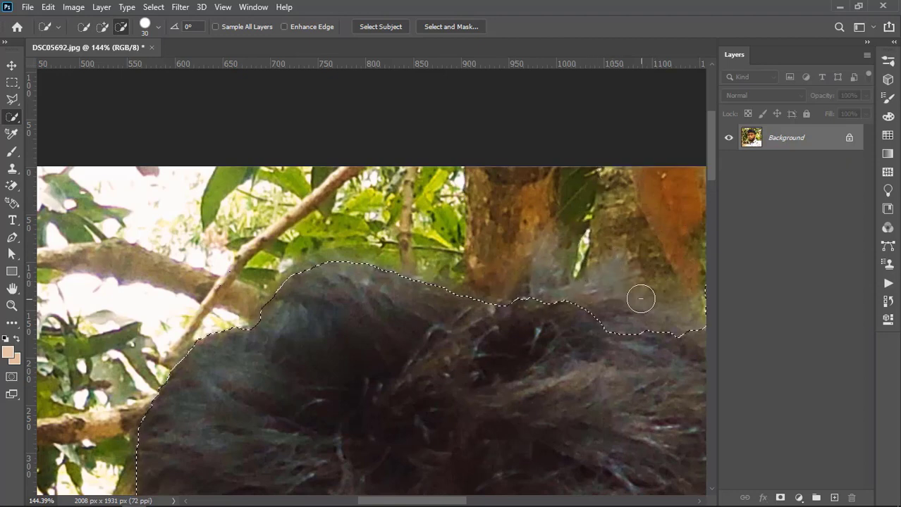
Subtract the leaf and bright background where the top of the hair slopes down beyond the tree trunks
scroll(603, 297, right, 3)
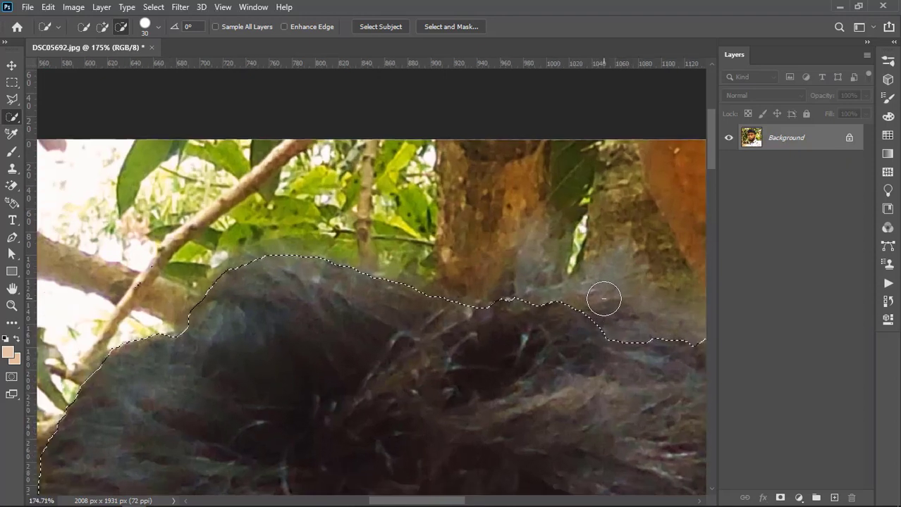
scroll(596, 300, right, 5)
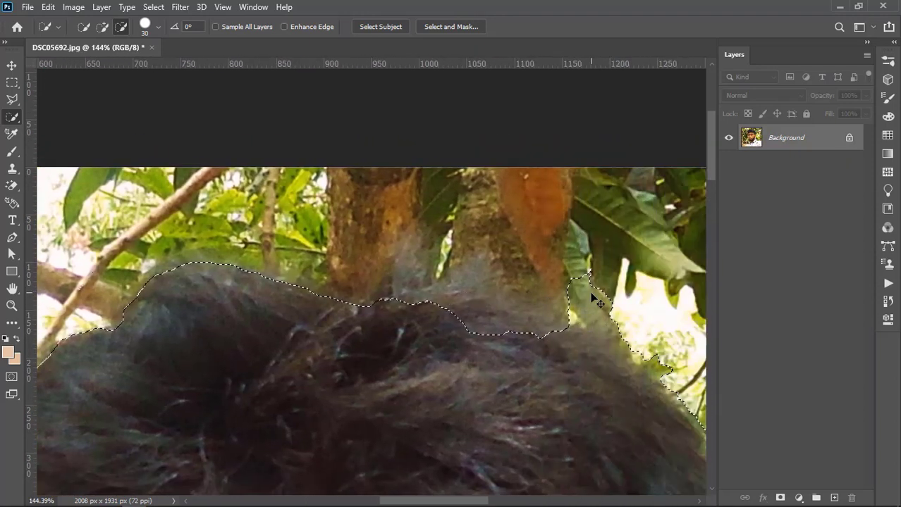
mouse_move(547, 303)
mouse_down()
mouse_move(572, 327)
mouse_move(625, 360)
mouse_move(587, 342)
mouse_up()
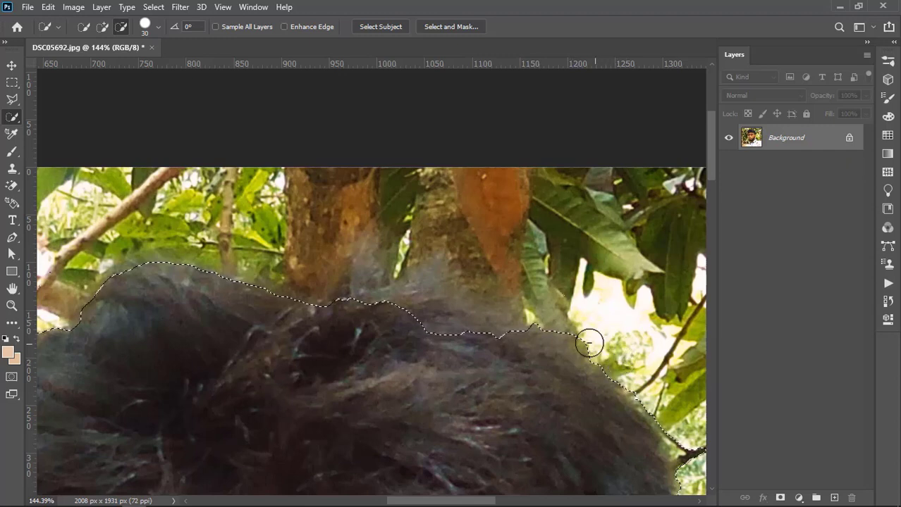
Add the wispy tuft on top of the hair, trim its overspill onto the trunk, and add the hair edge beside it
click(102, 27)
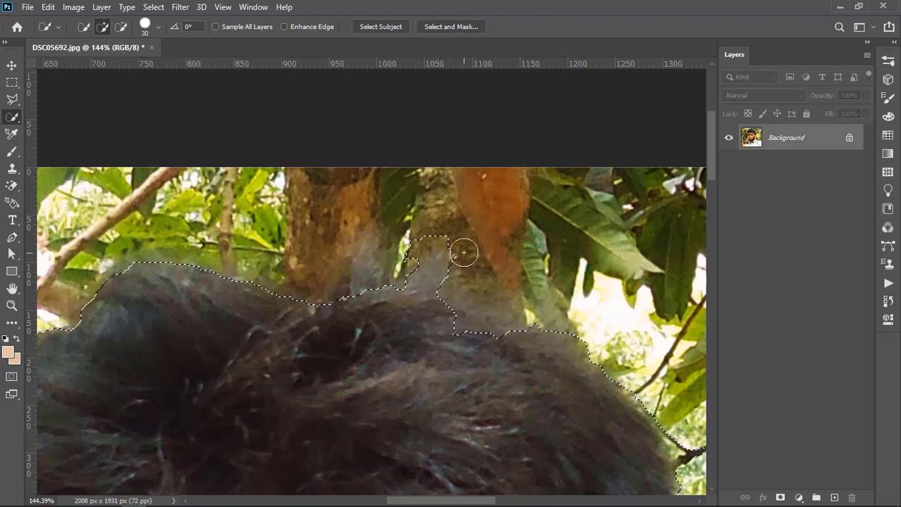
click(126, 27)
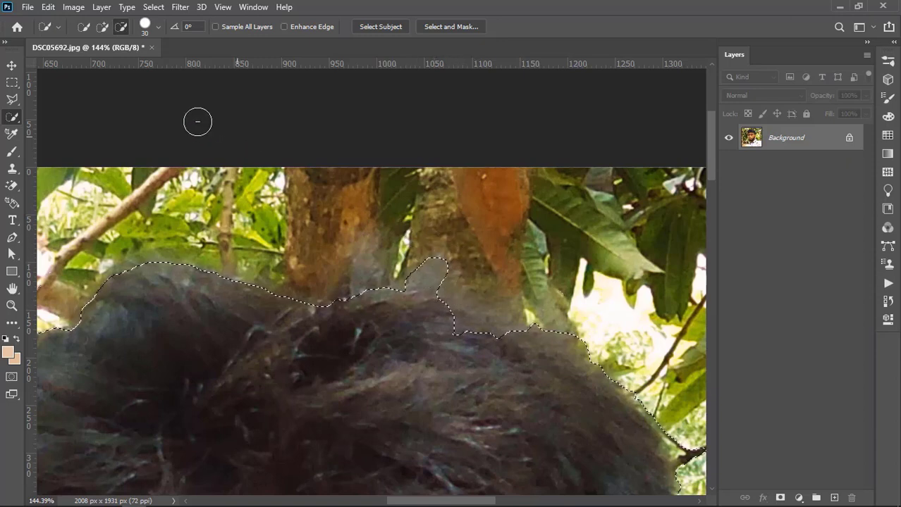
click(102, 28)
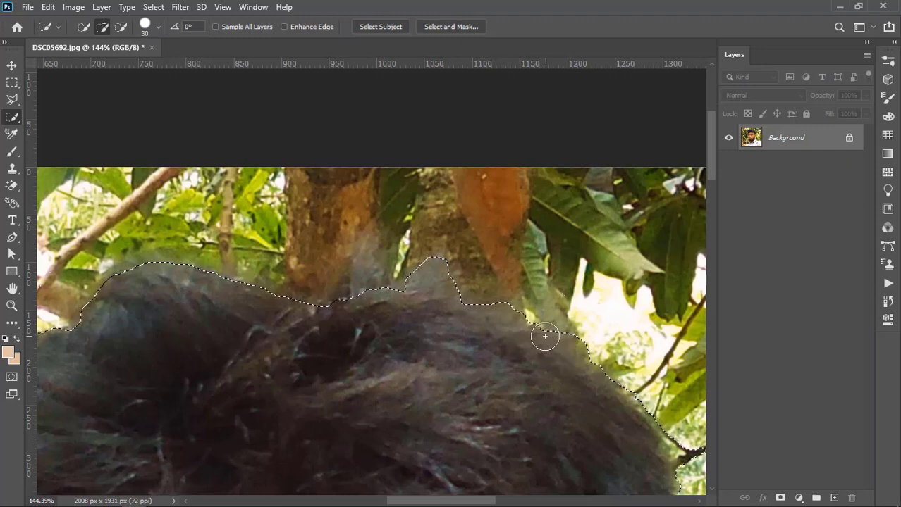
Subtract the twig and foliage where the forked branch meets the side of the hair from the selection
scroll(544, 336, down, 4)
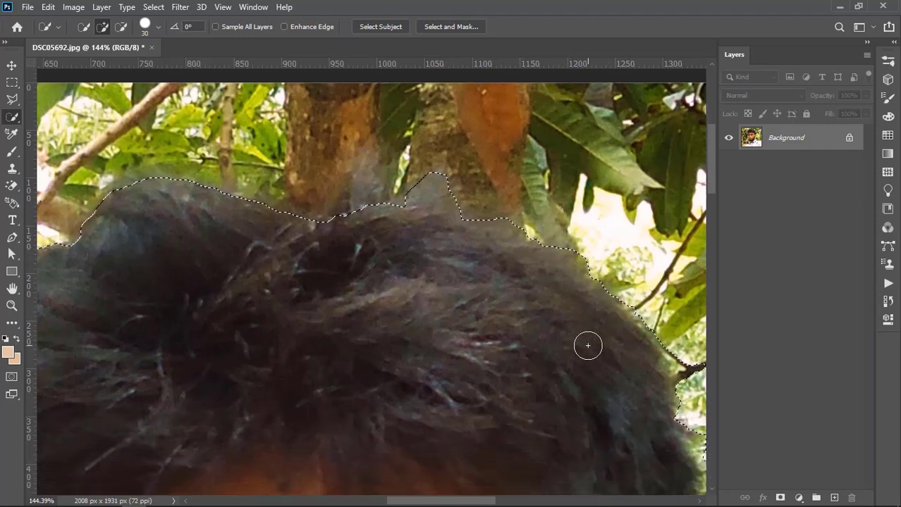
scroll(588, 345, right, 5)
scroll(578, 331, up, 2)
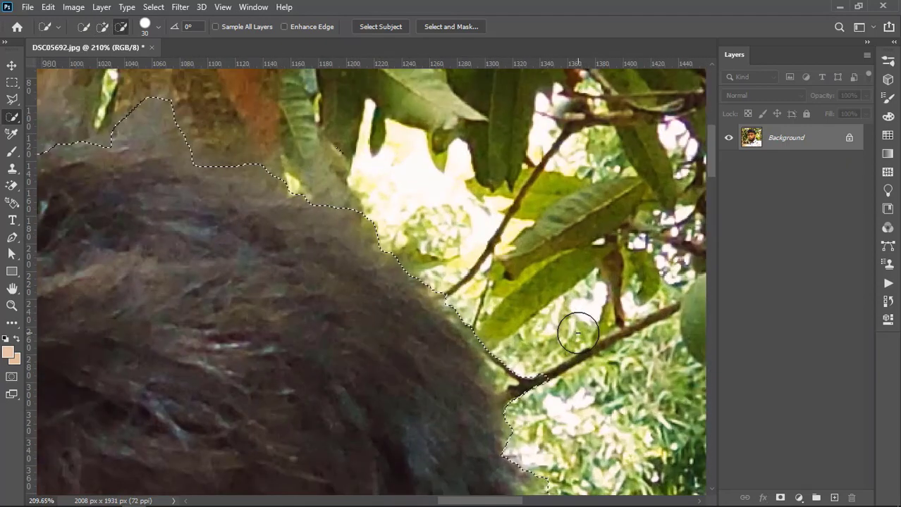
click(121, 26)
mouse_move(543, 369)
mouse_down()
mouse_move(517, 370)
mouse_move(535, 383)
mouse_move(498, 357)
mouse_up()
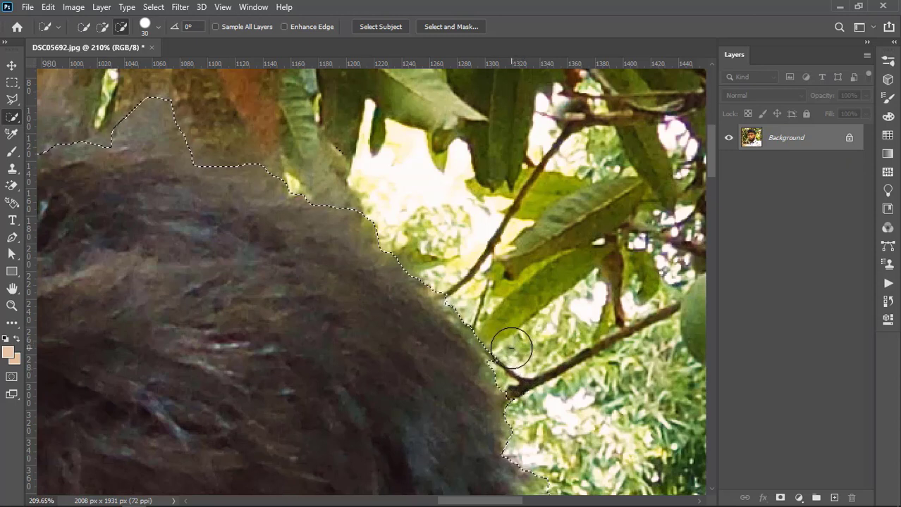
click(513, 348)
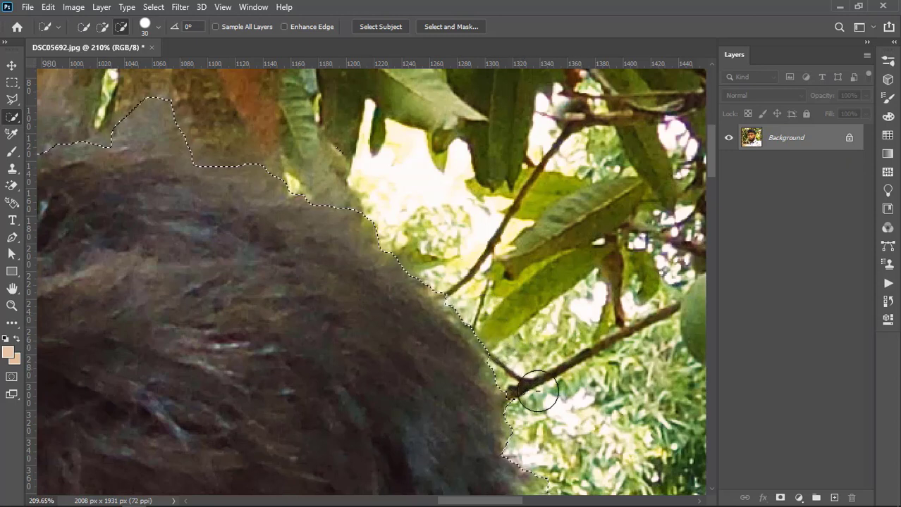
Subtract the foliage and the horizontal branch along the side of the hair below the forked branch from the selection
scroll(535, 396, down, 2)
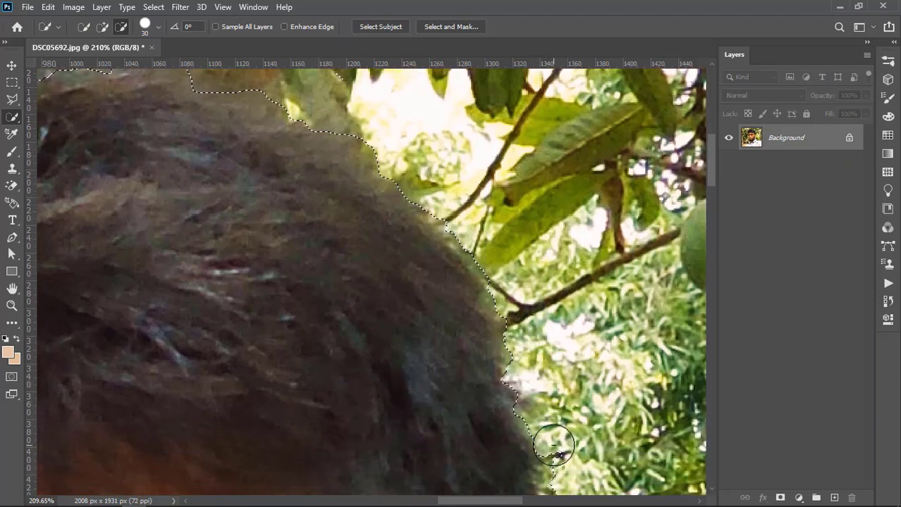
scroll(553, 437, down, 2)
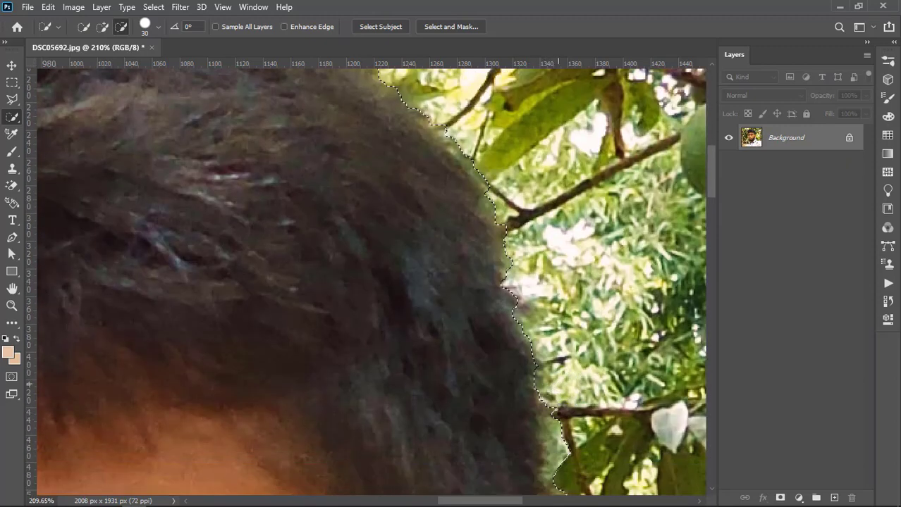
scroll(558, 386, down, 2)
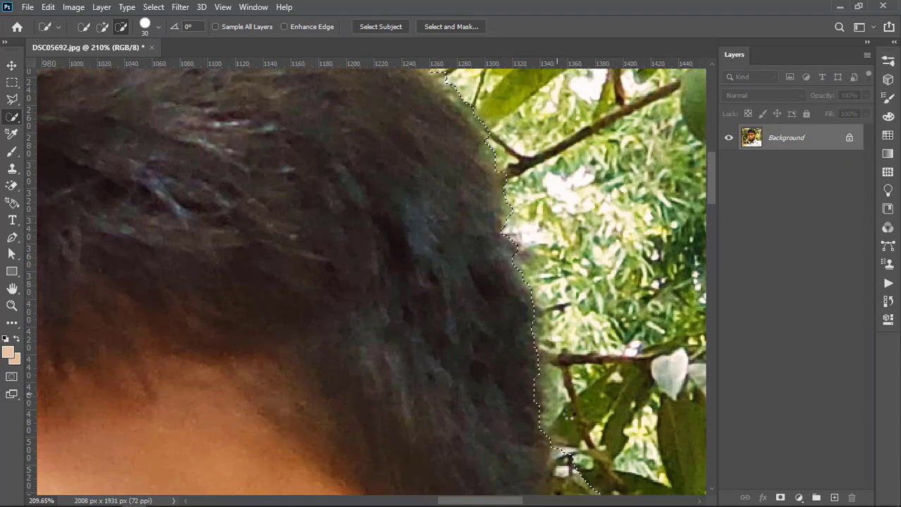
scroll(564, 423, down, 2)
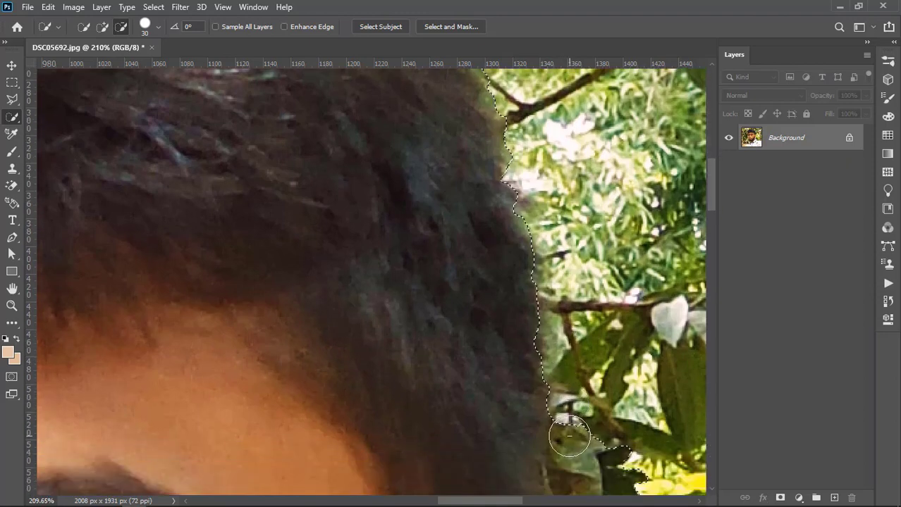
Subtract the dark leaves beside the hair and the bright gap just above the ear from the selection
scroll(572, 423, down, 2)
click(573, 371)
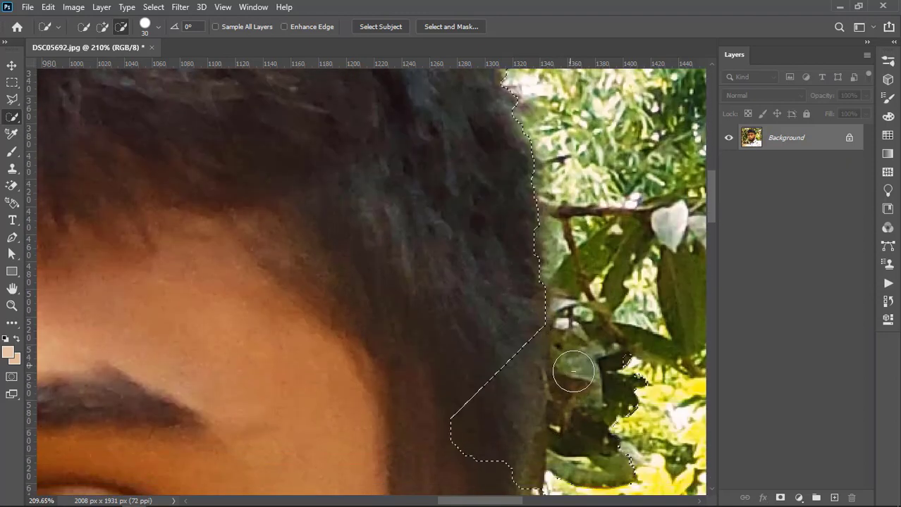
key(ctrl+z)
click(582, 389)
scroll(575, 408, down, 2)
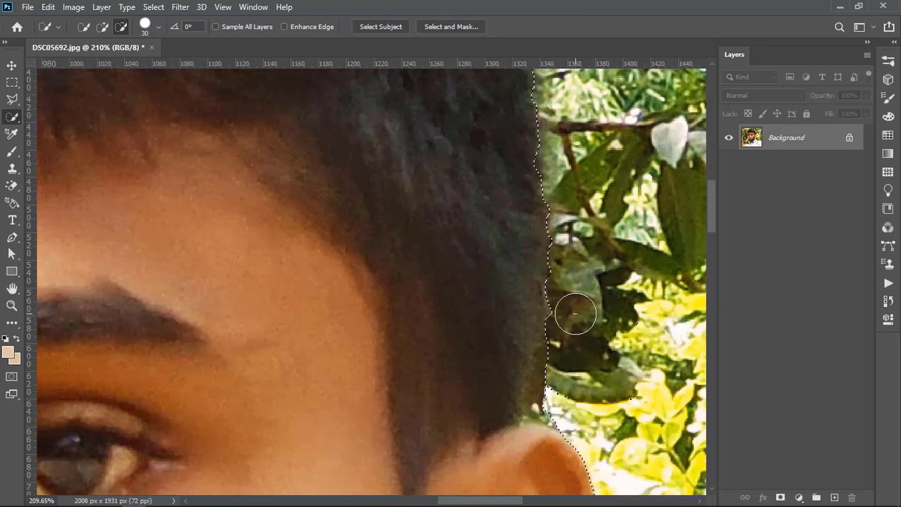
scroll(572, 446, down, 3)
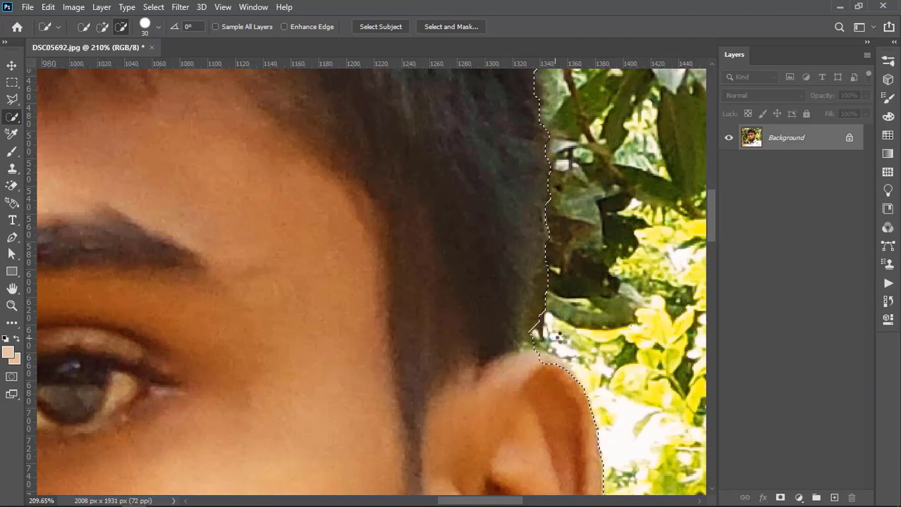
scroll(581, 336, down, 3)
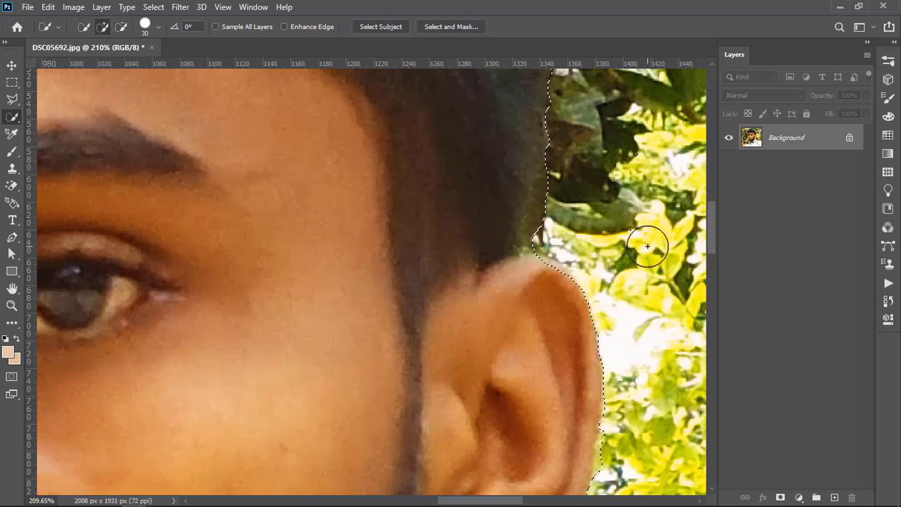
Subtract the background strip along the outer and lower edge of the ear from the selection
scroll(651, 342, down, 5)
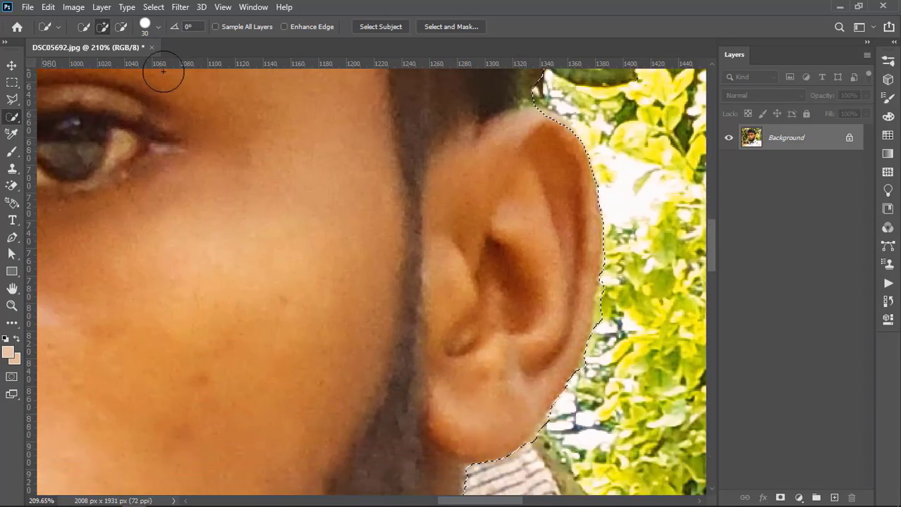
click(120, 26)
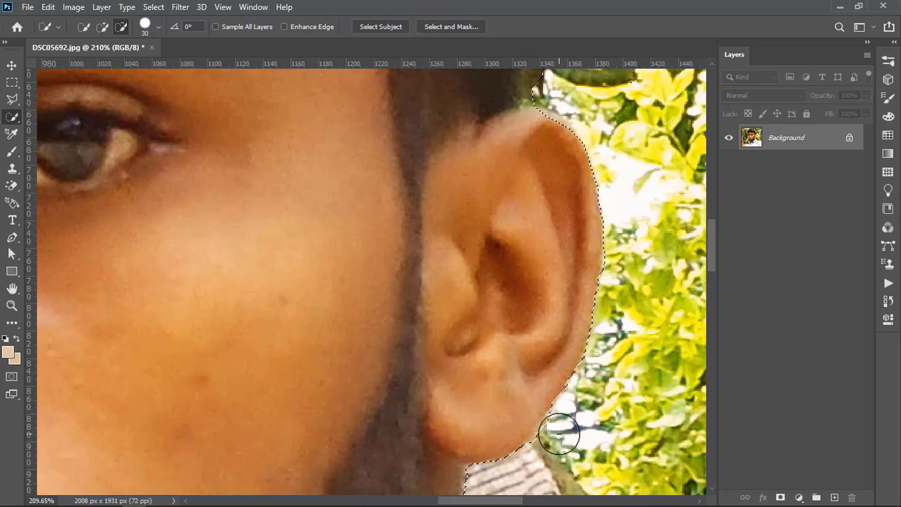
drag(494, 492, 460, 441)
Invert the selection so that it covers the background instead of the man
scroll(439, 422, down, 5)
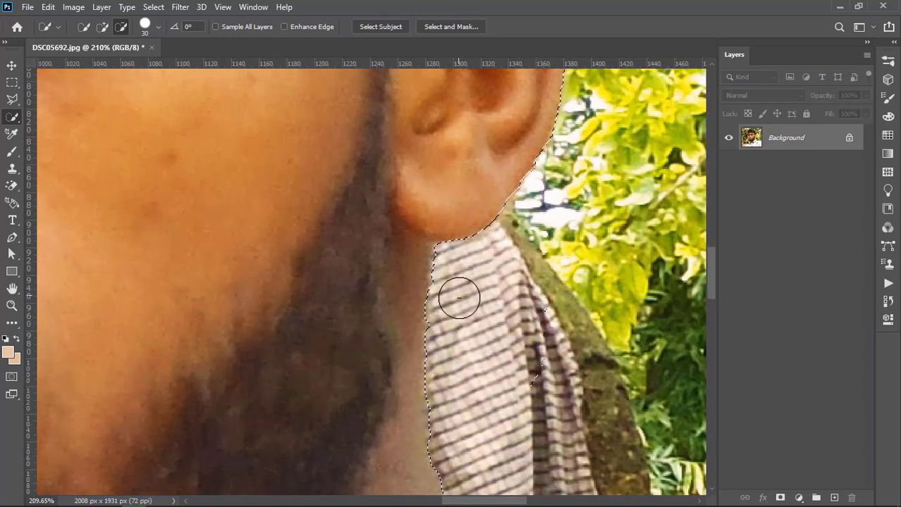
scroll(458, 298, down, 5)
scroll(476, 323, down, 3)
scroll(477, 326, down, 5)
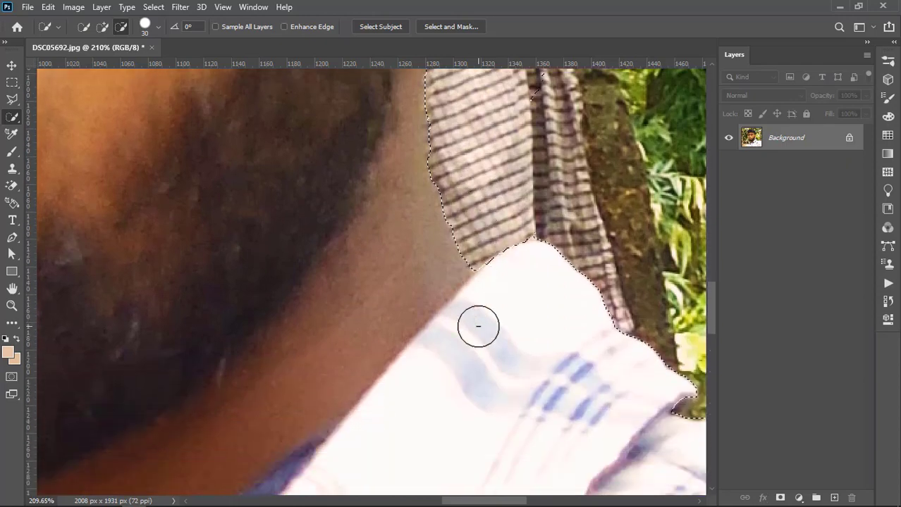
scroll(478, 326, down, 10)
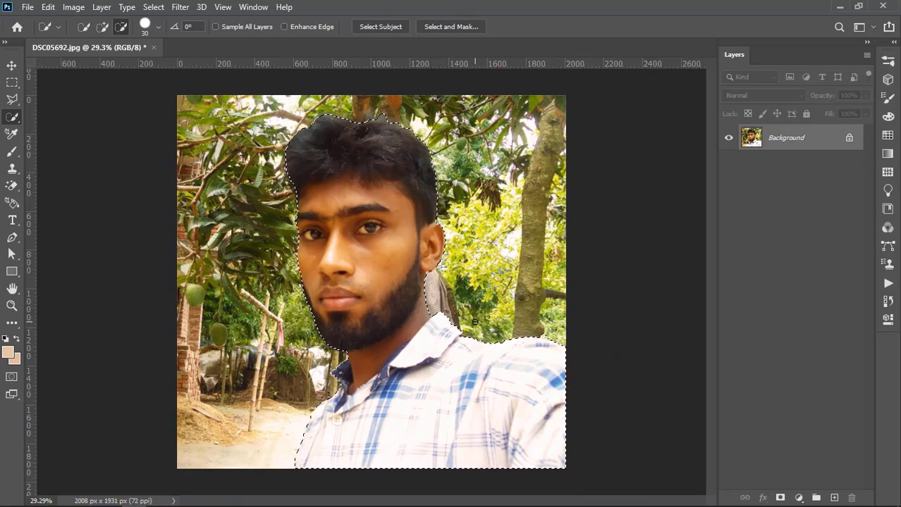
scroll(474, 322, down, 2)
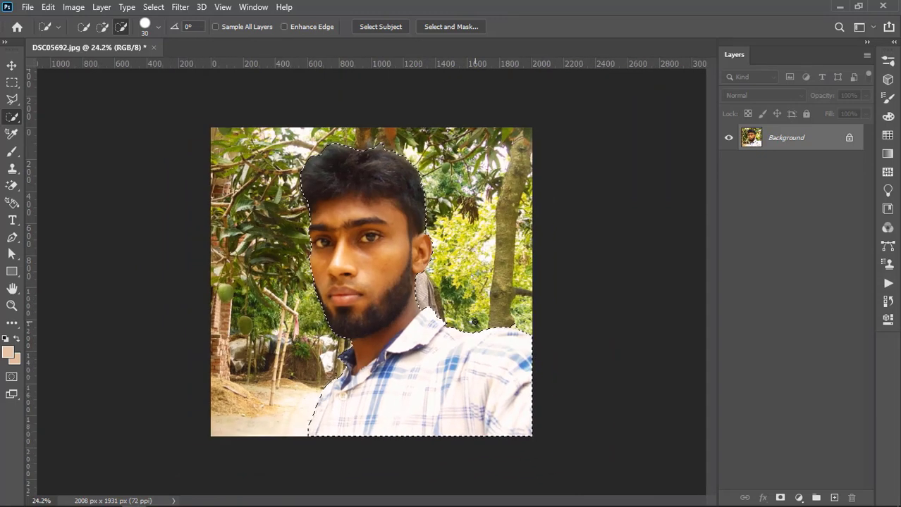
scroll(444, 310, up, 1)
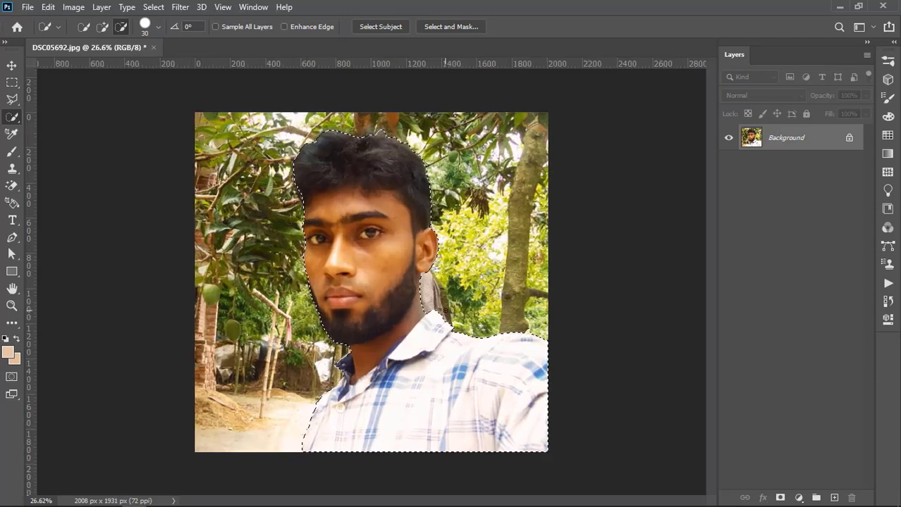
right_click(378, 213)
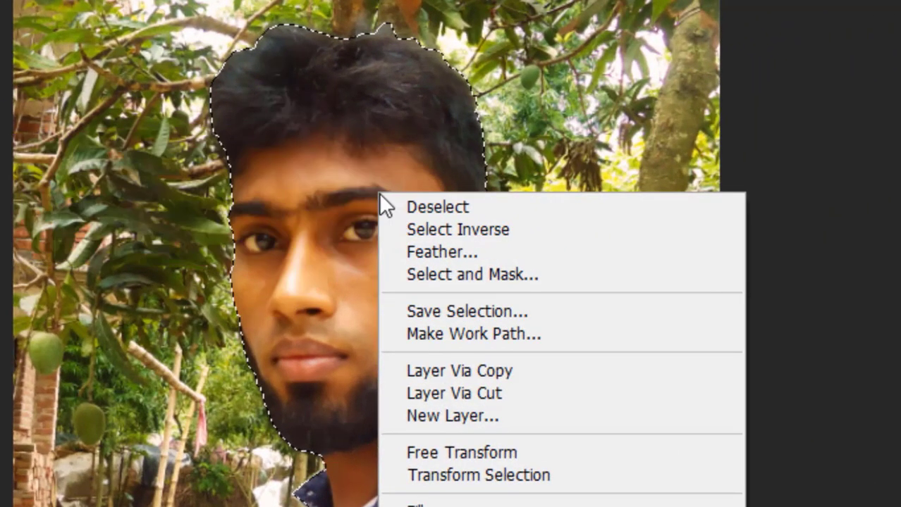
click(424, 234)
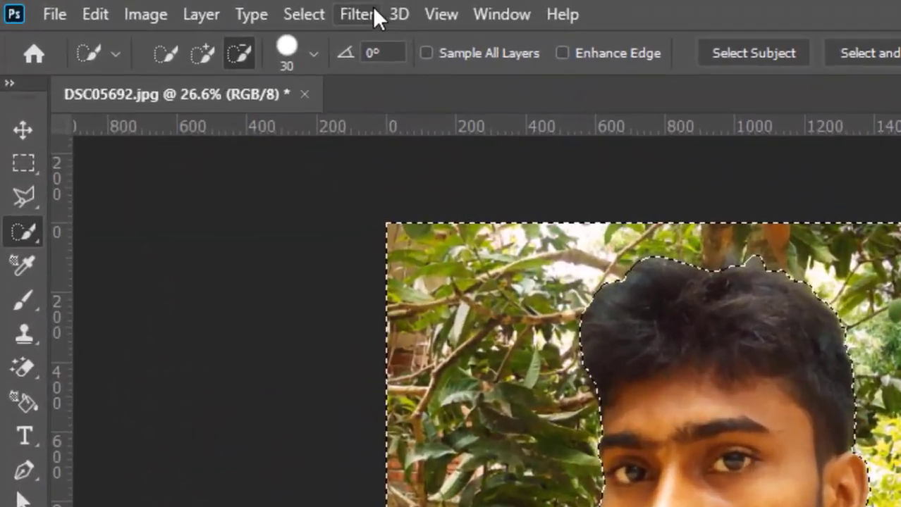
Start a Gaussian Blur on the selected background with a radius of about 9.2 pixels
click(180, 6)
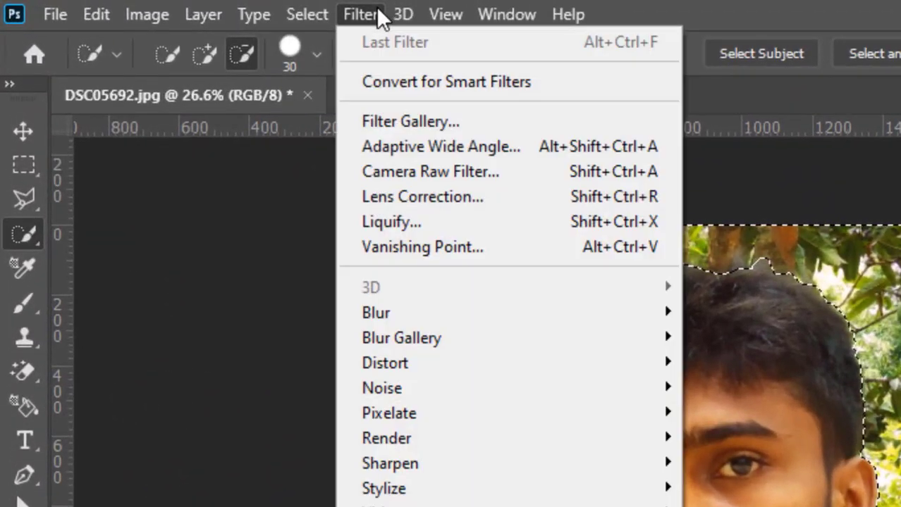
mouse_move(488, 314)
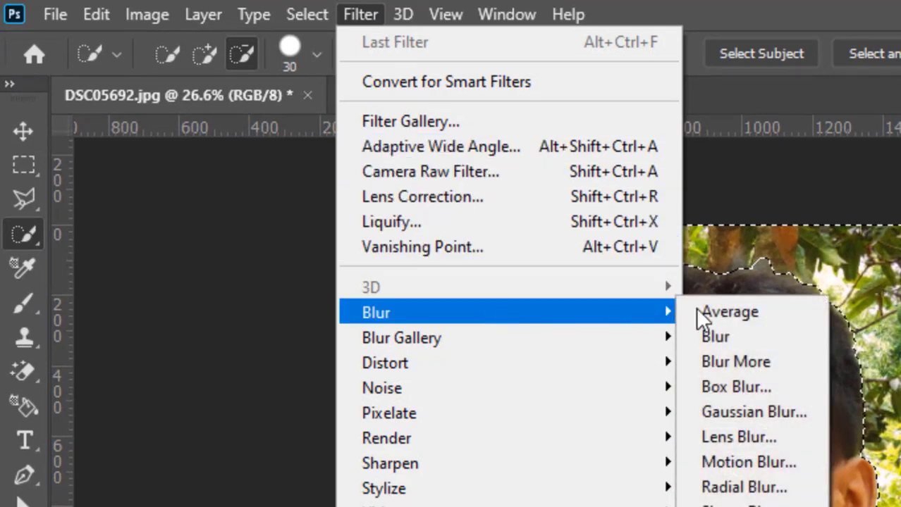
click(742, 411)
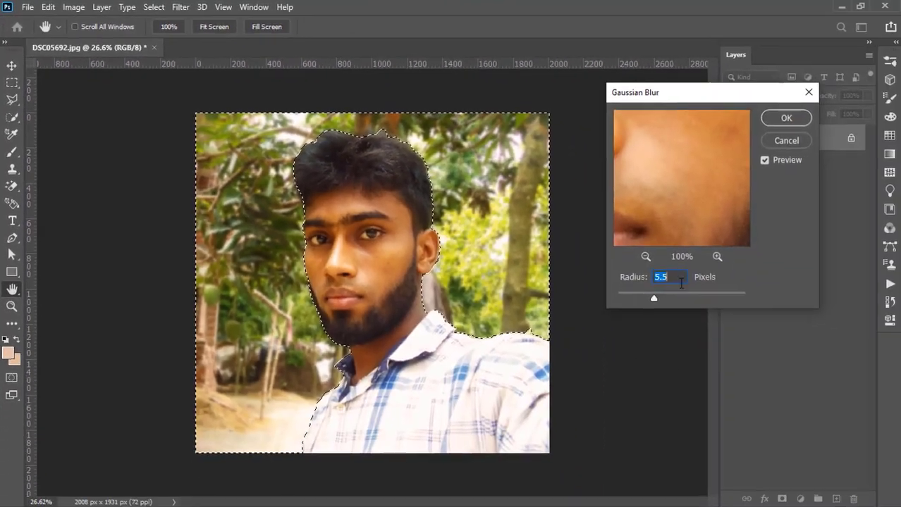
drag(653, 298, 657, 300)
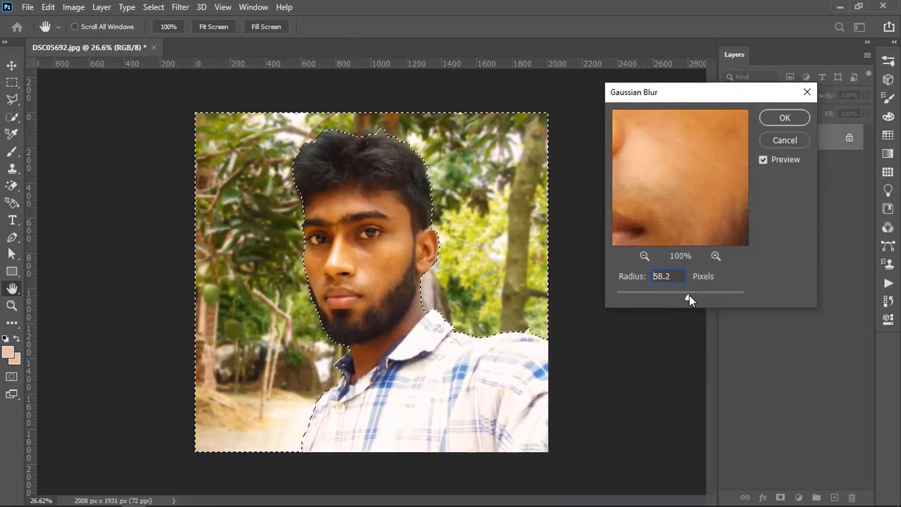
drag(728, 301, 726, 302)
drag(680, 297, 662, 298)
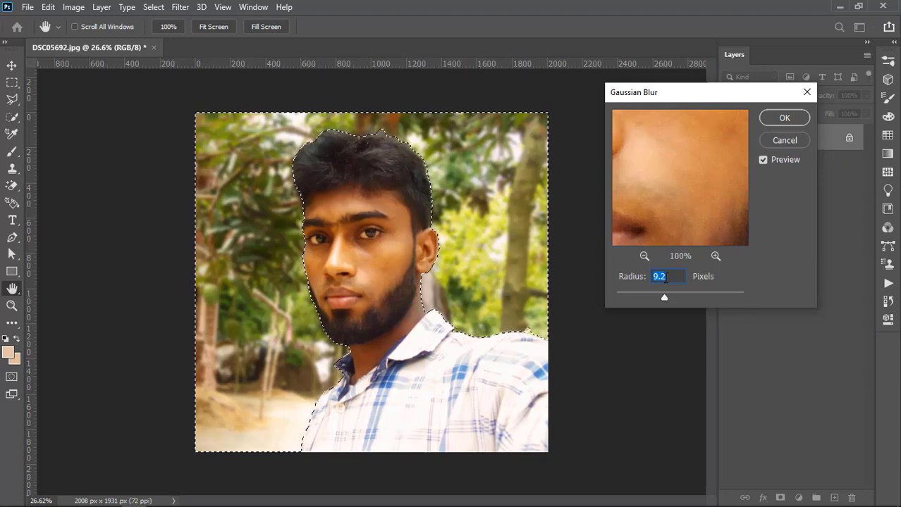
Fine-tune the Gaussian Blur radius to 9.5 pixels and apply it to the background
key(Up)
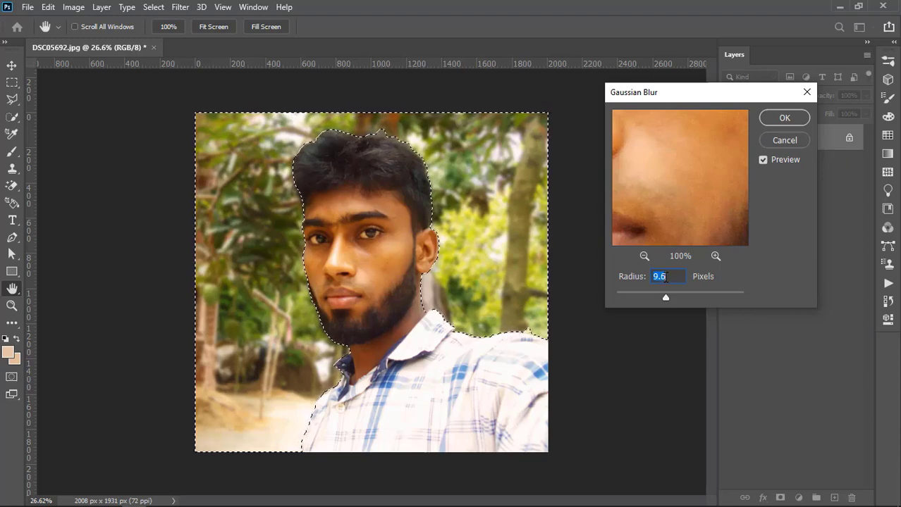
key(Up)
key(Up)
key(Up)
key(Down)
key(Down)
key(Down)
key(Down)
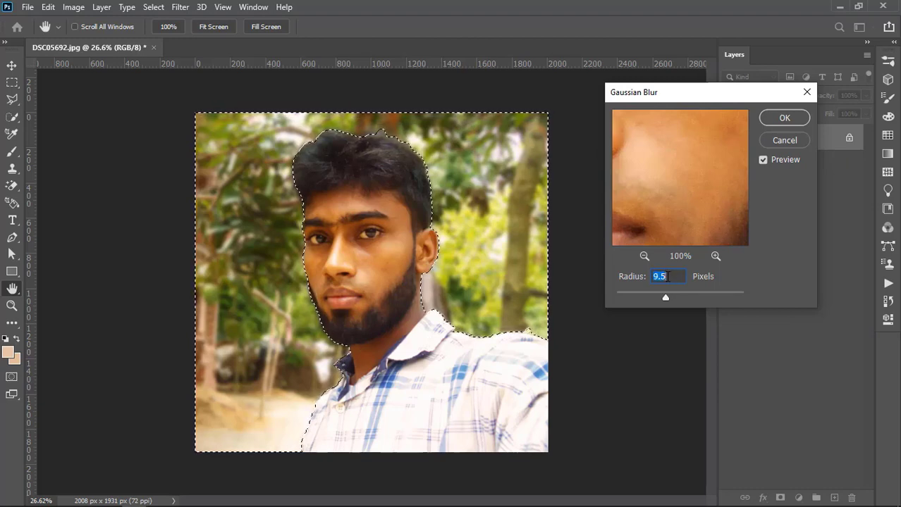
key(Down)
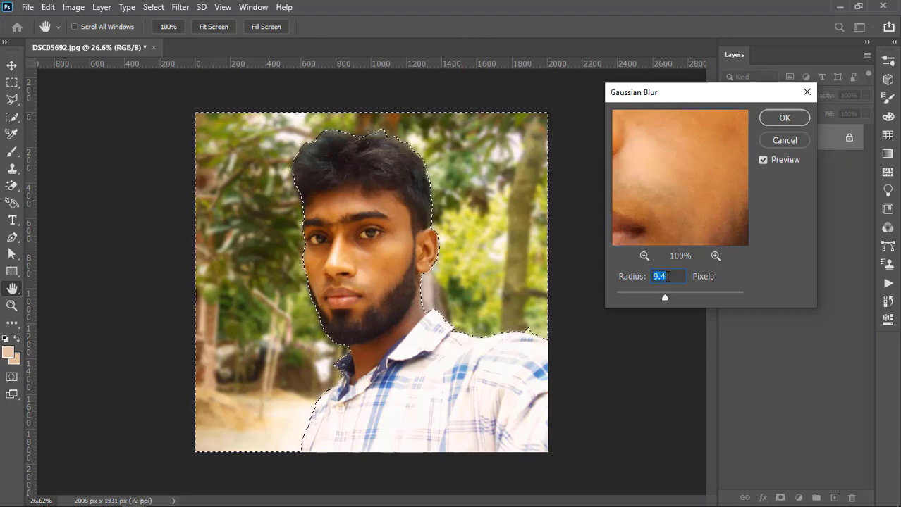
key(Up)
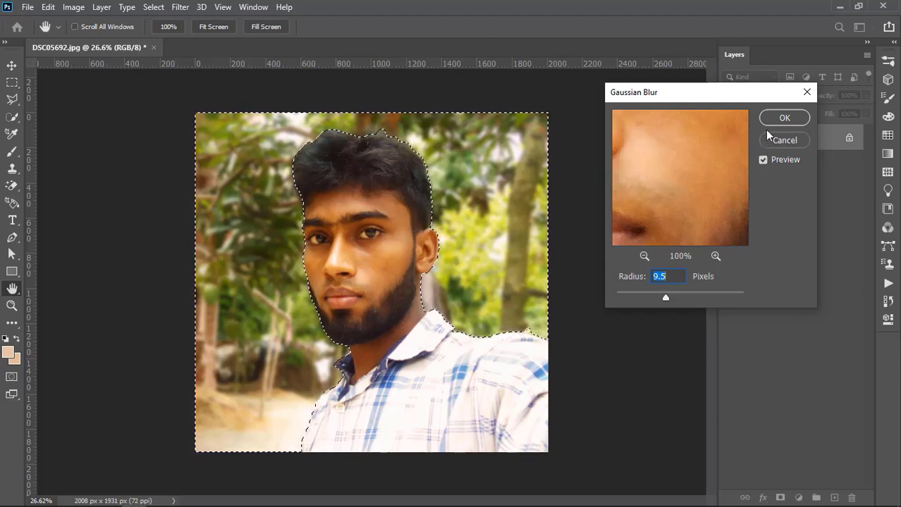
click(769, 118)
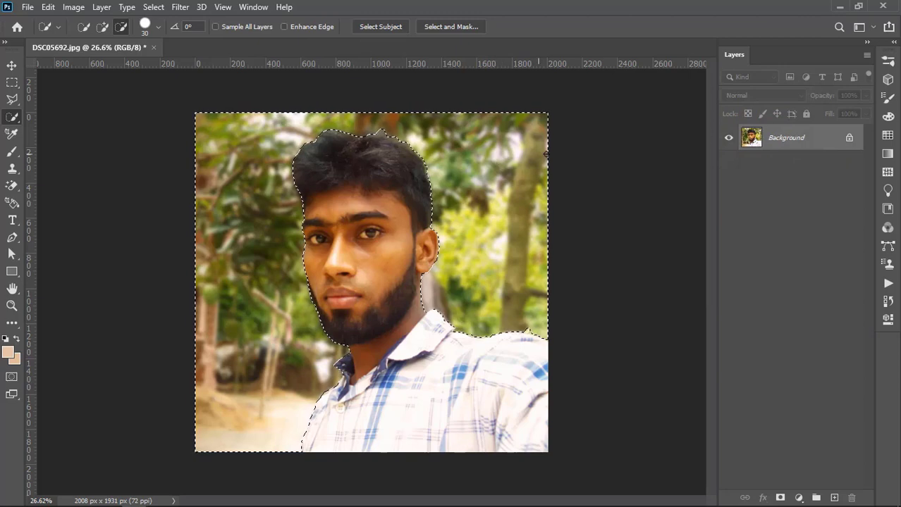
Deselect the blurred background with the Quick Selection tool active
click(11, 65)
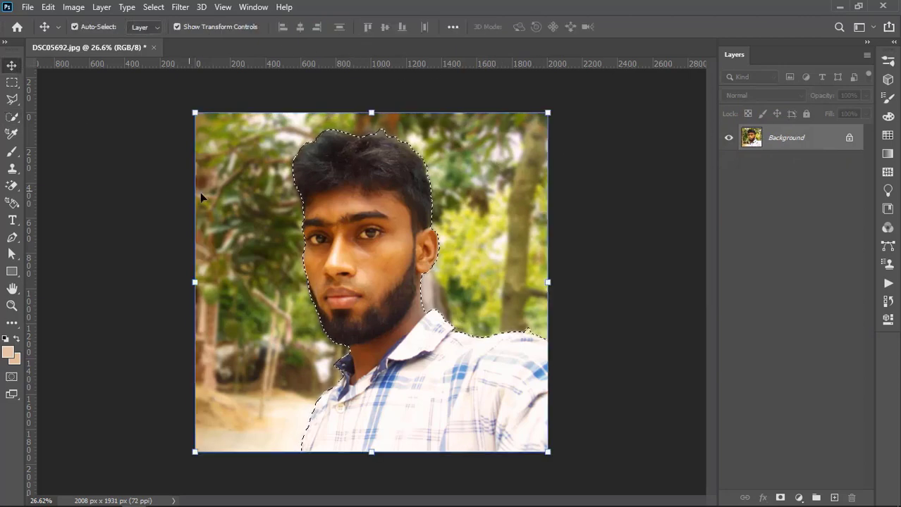
click(12, 119)
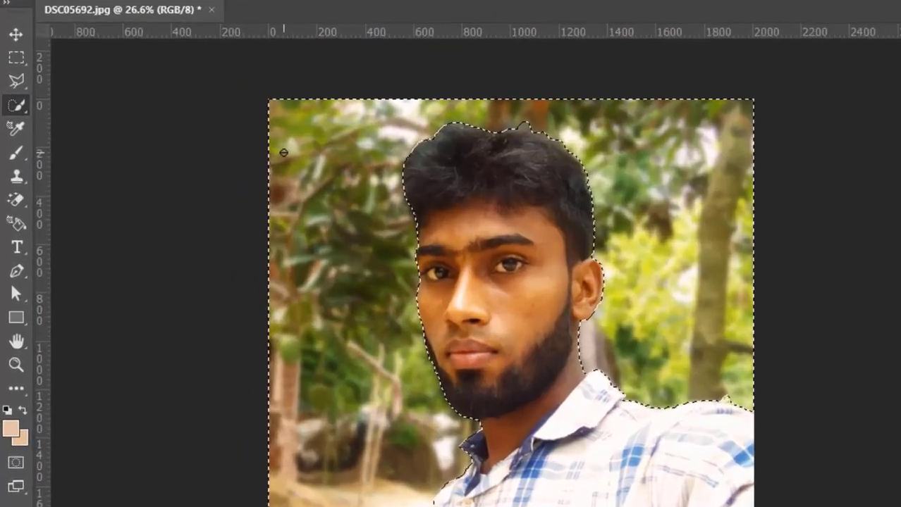
right_click(231, 153)
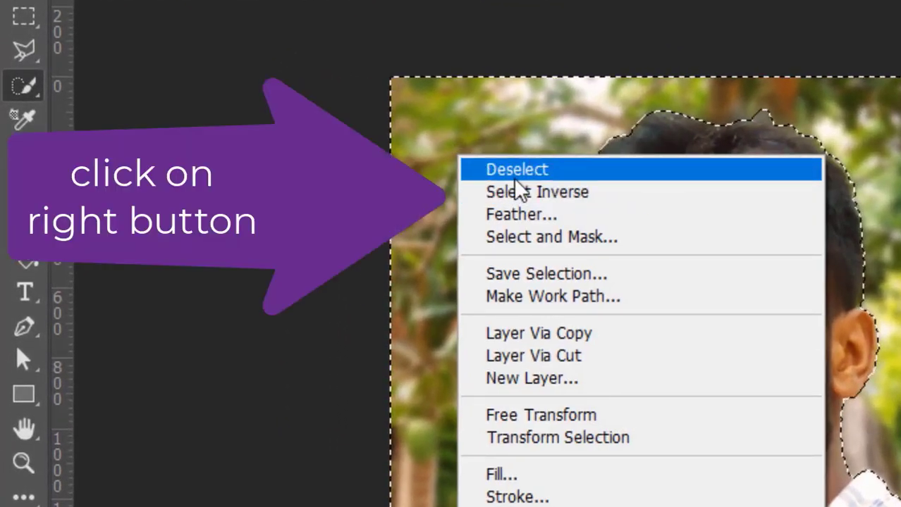
click(256, 164)
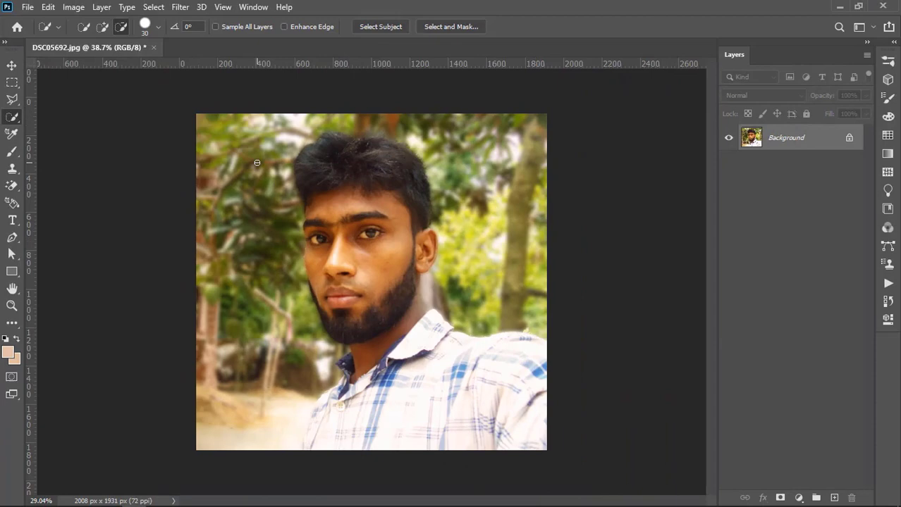
Apply a Brightness/Contrast adjustment to the whole photo with brightness -12 and contrast 33
scroll(256, 163, down, 3)
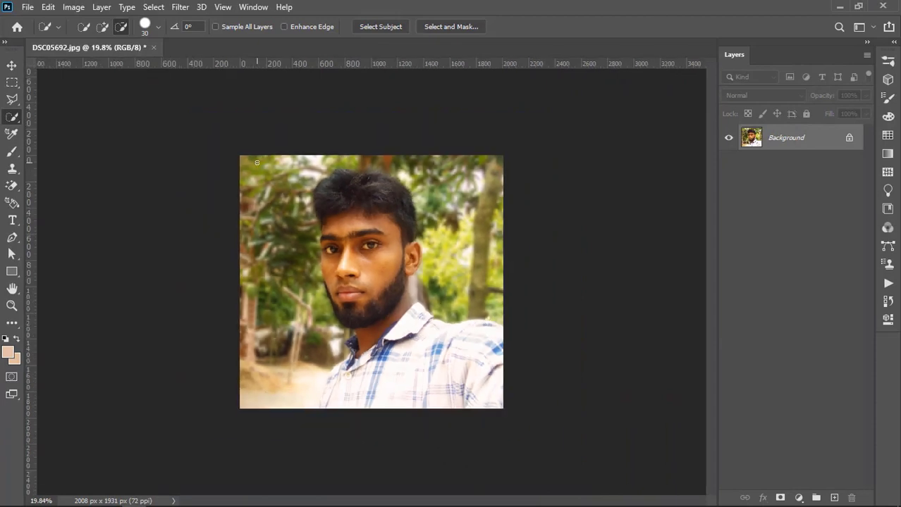
scroll(256, 163, up, 2)
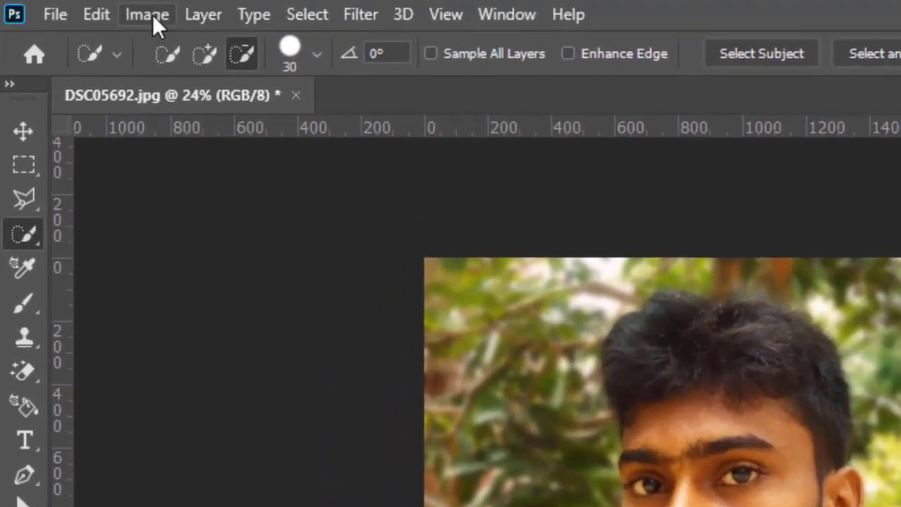
click(84, 9)
mouse_move(184, 82)
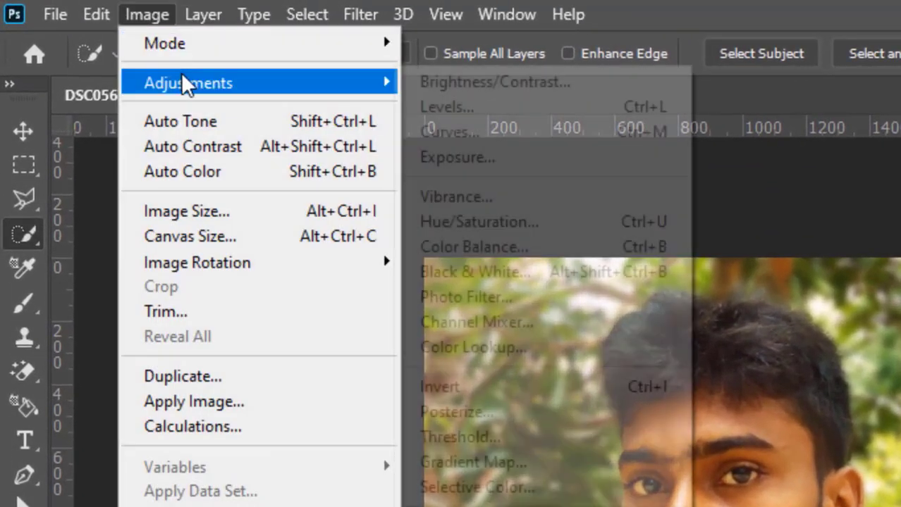
click(535, 83)
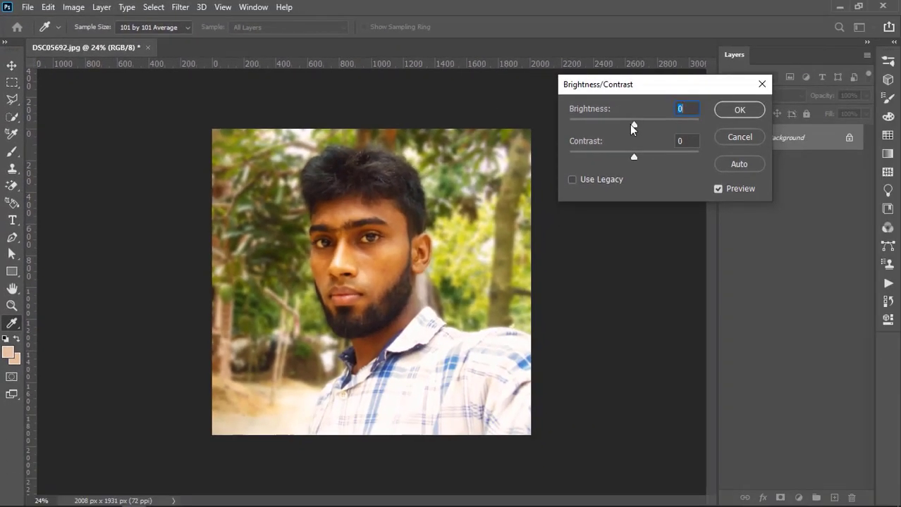
mouse_move(633, 127)
mouse_down()
mouse_move(646, 125)
mouse_move(615, 127)
mouse_move(628, 126)
mouse_up()
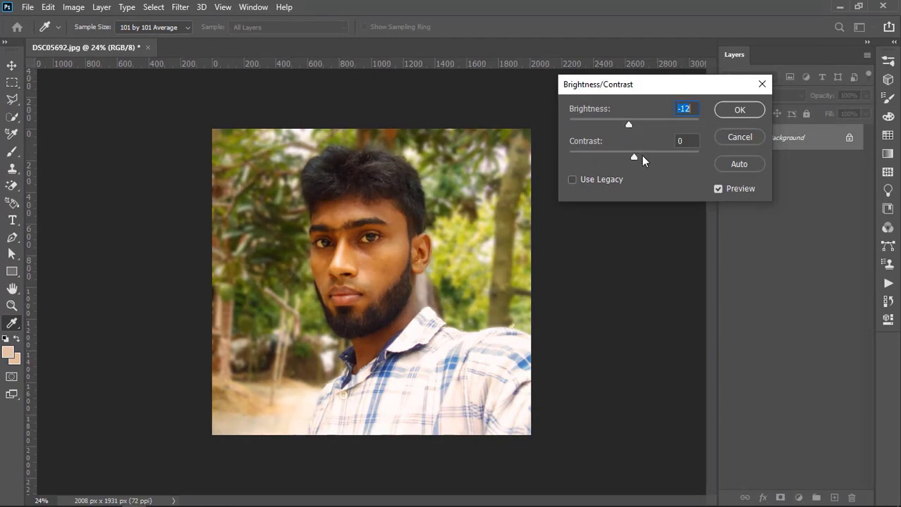
mouse_move(643, 156)
mouse_down()
mouse_move(665, 156)
mouse_move(651, 161)
mouse_up()
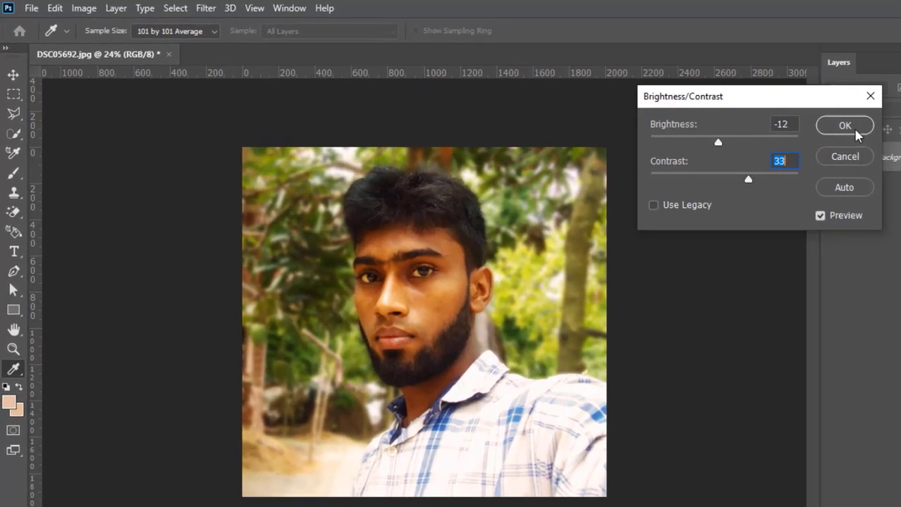
click(739, 109)
key(w)
Apply a Vibrance adjustment to the photo with vibrance -8 and saturation +1
click(75, 10)
mouse_move(194, 94)
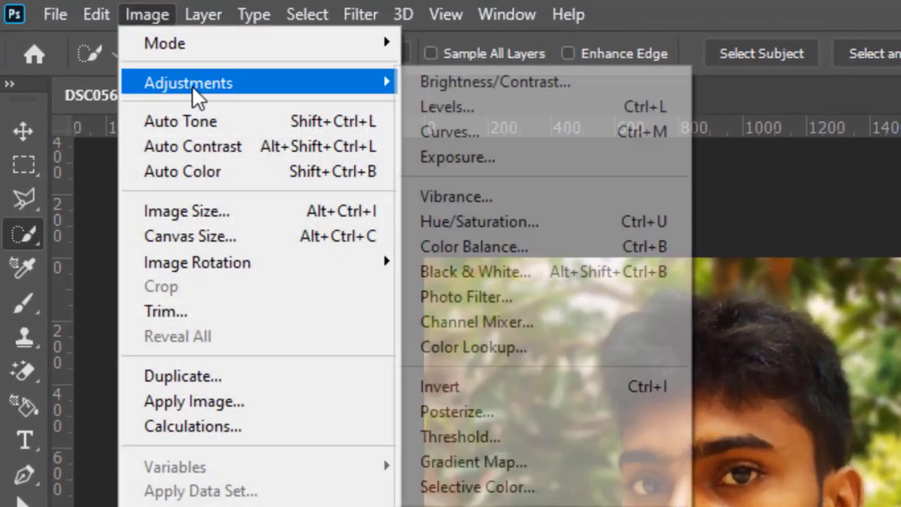
click(548, 201)
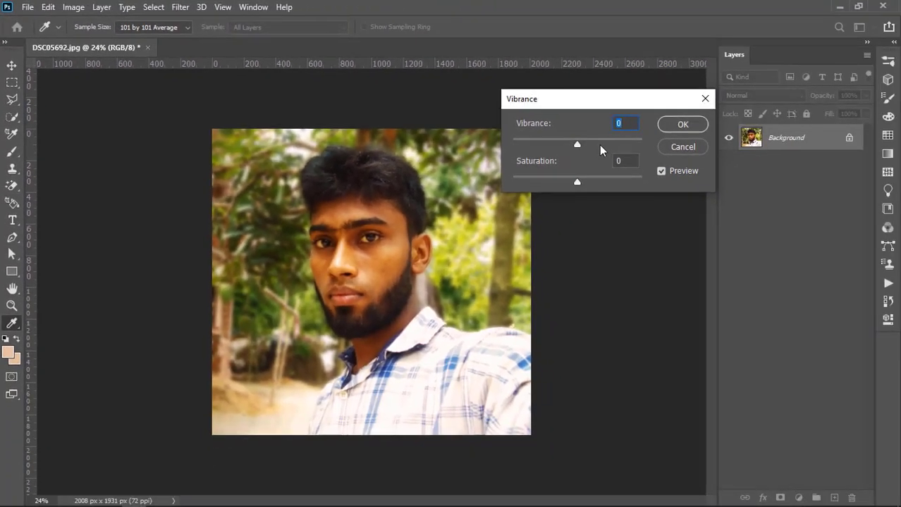
drag(577, 144, 571, 146)
drag(584, 183, 578, 182)
drag(580, 183, 578, 183)
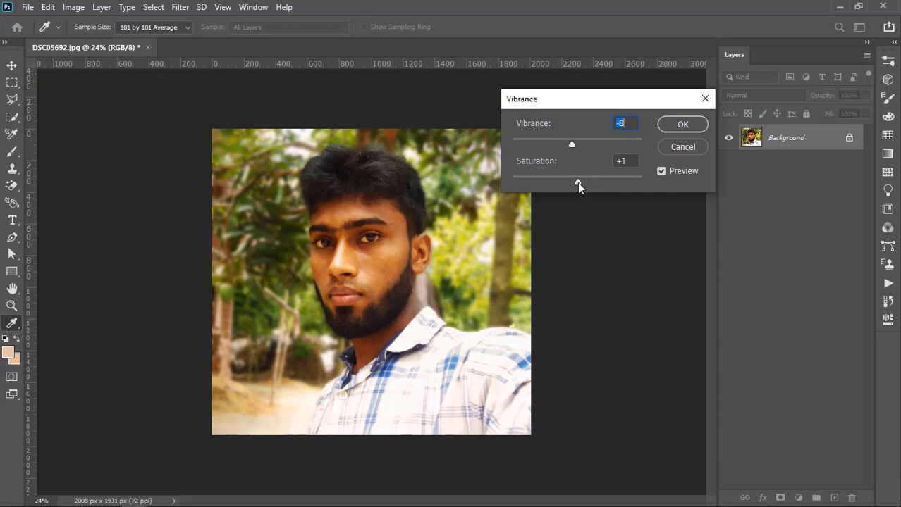
click(660, 131)
key(w)
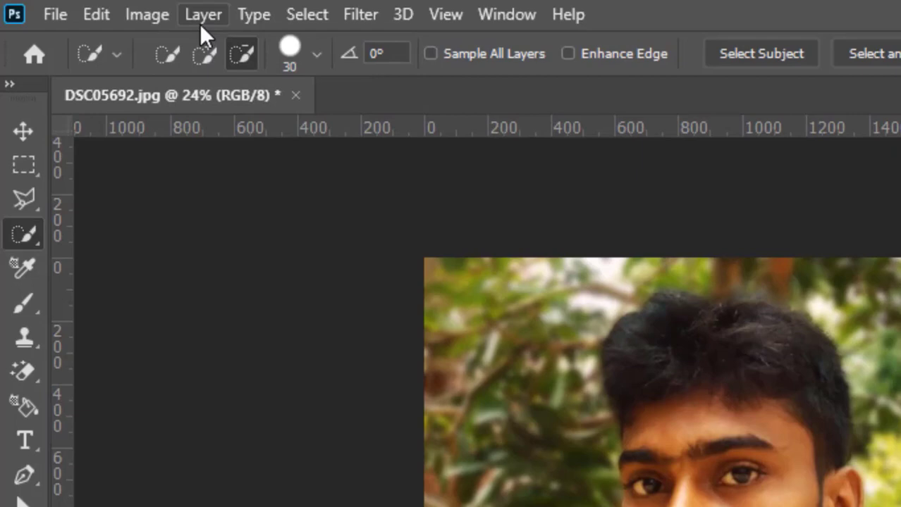
click(154, 15)
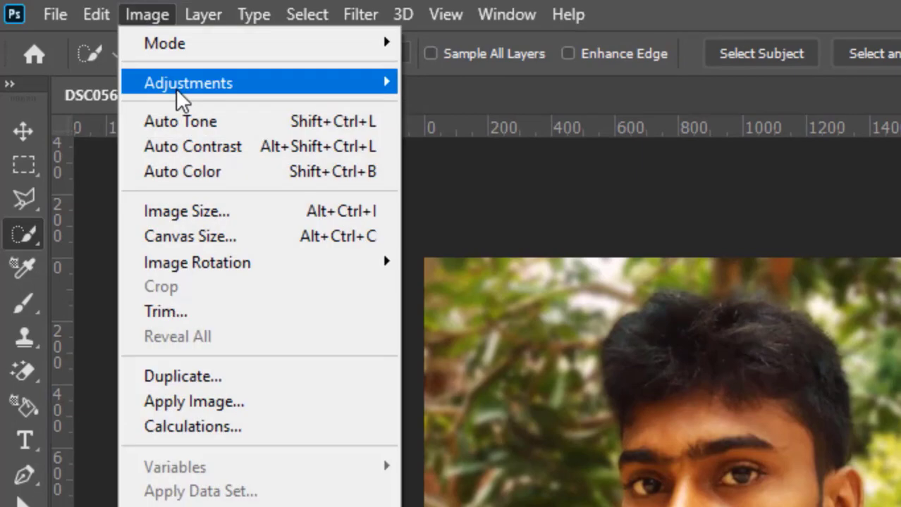
mouse_move(181, 92)
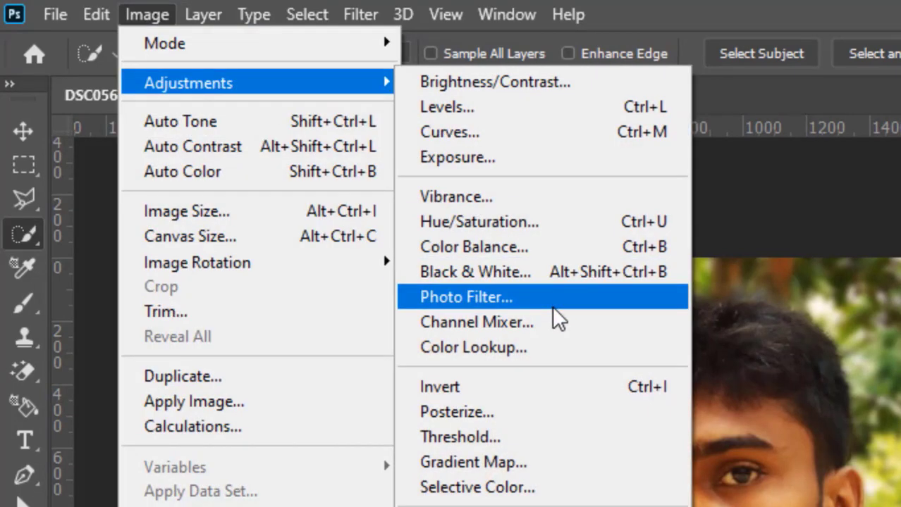
click(812, 389)
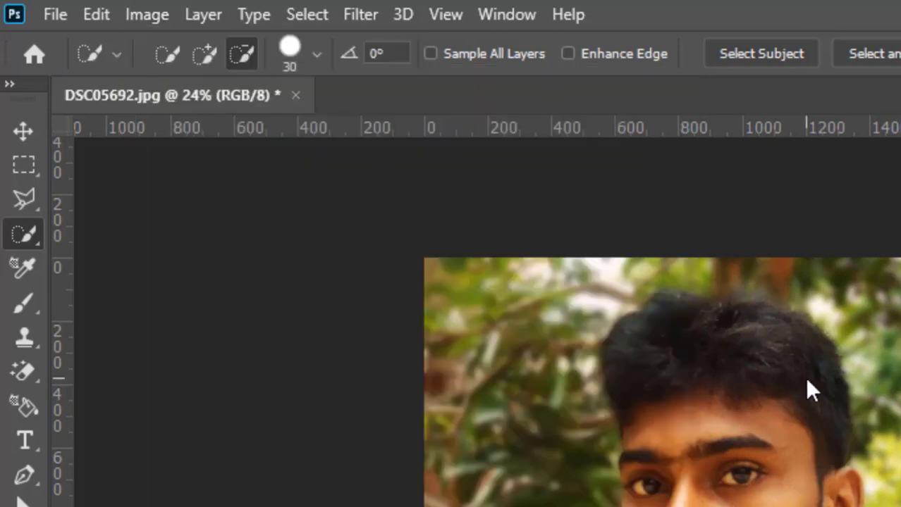
Export the photo as a PNG to the Desktop, named with the person's first name followed by 012, and minimize the window
click(56, 14)
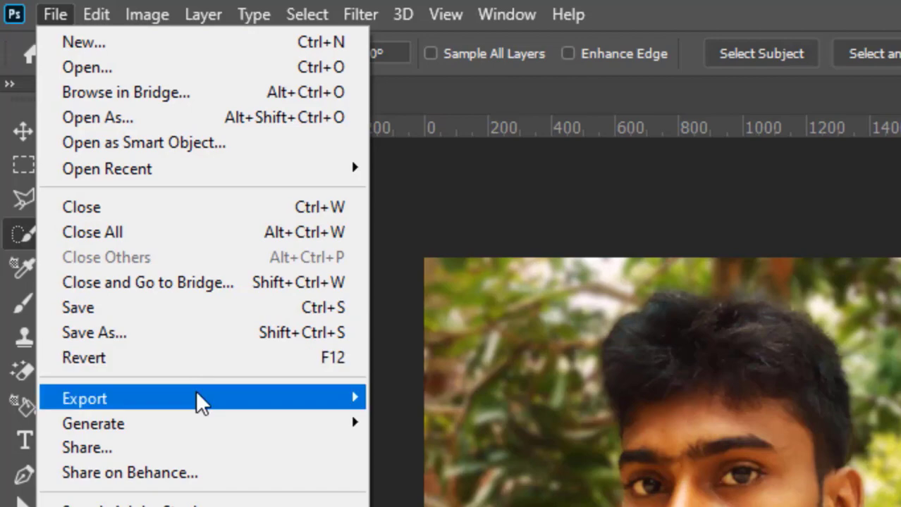
mouse_move(313, 409)
click(446, 398)
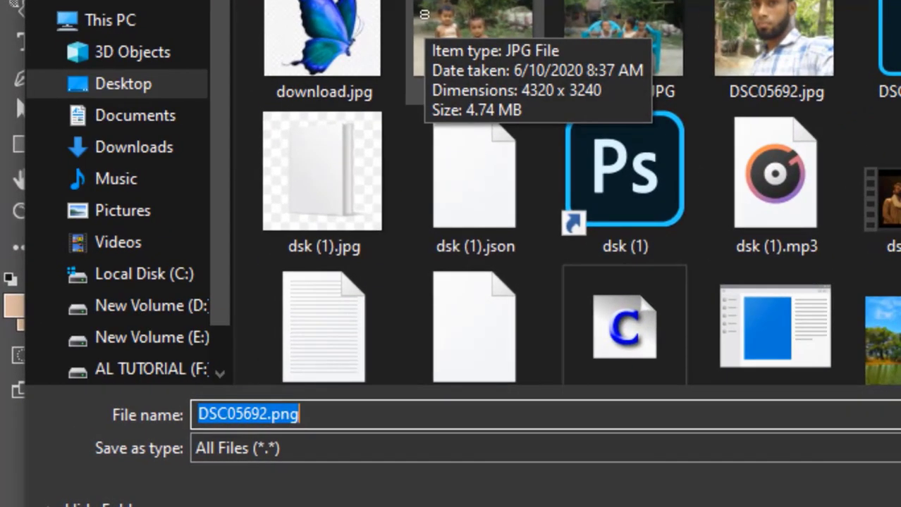
double_click(262, 414)
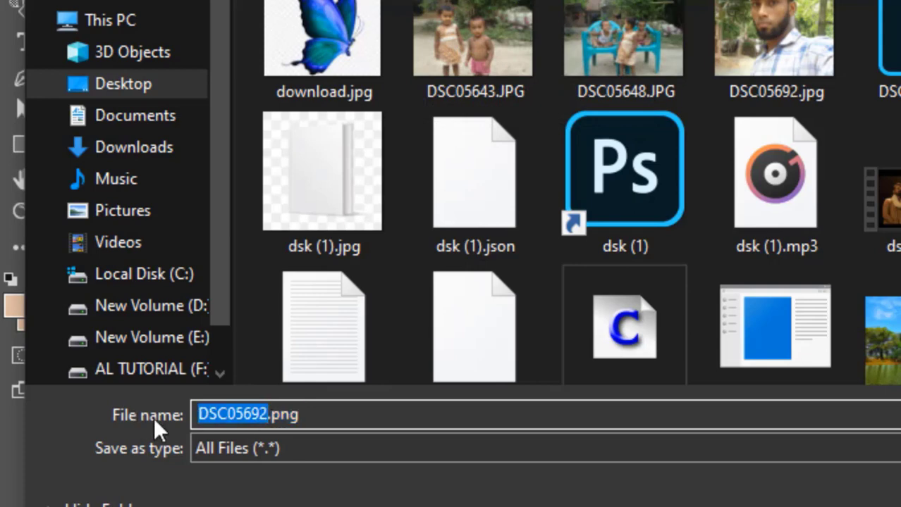
text(Shaki)
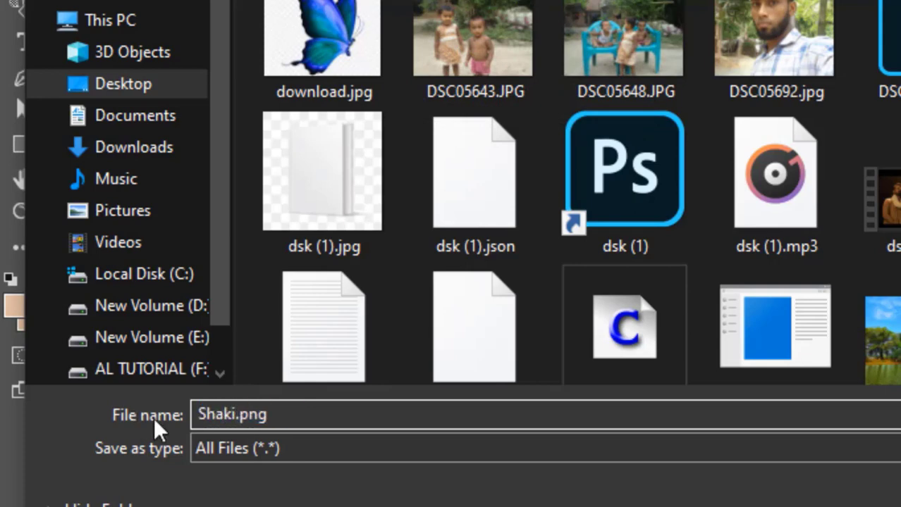
text(l01)
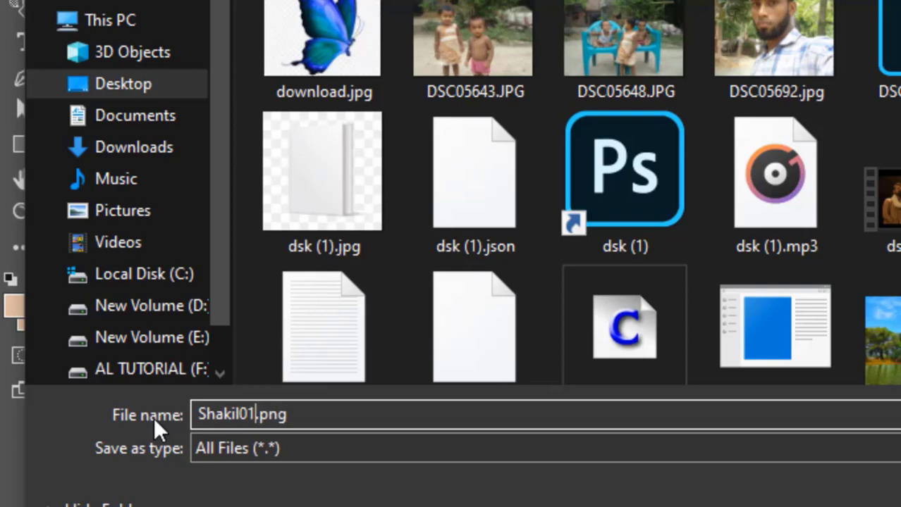
text(2)
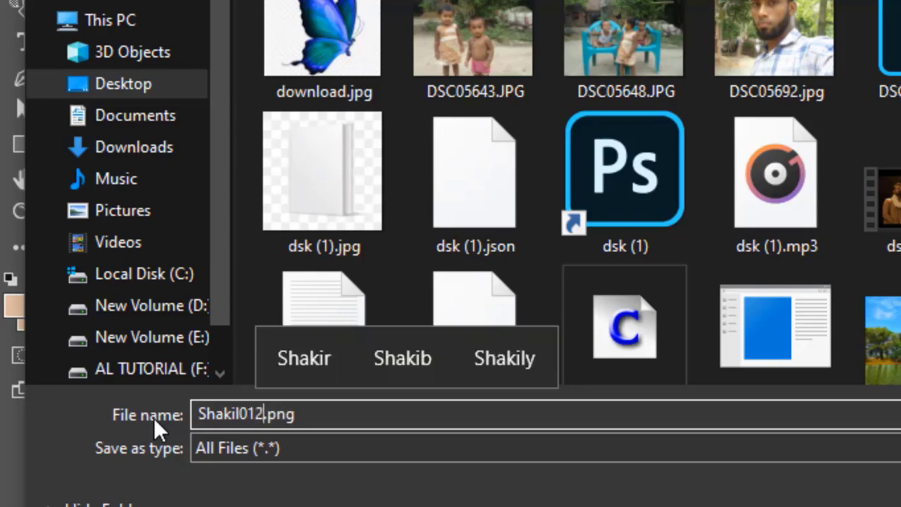
key(Return)
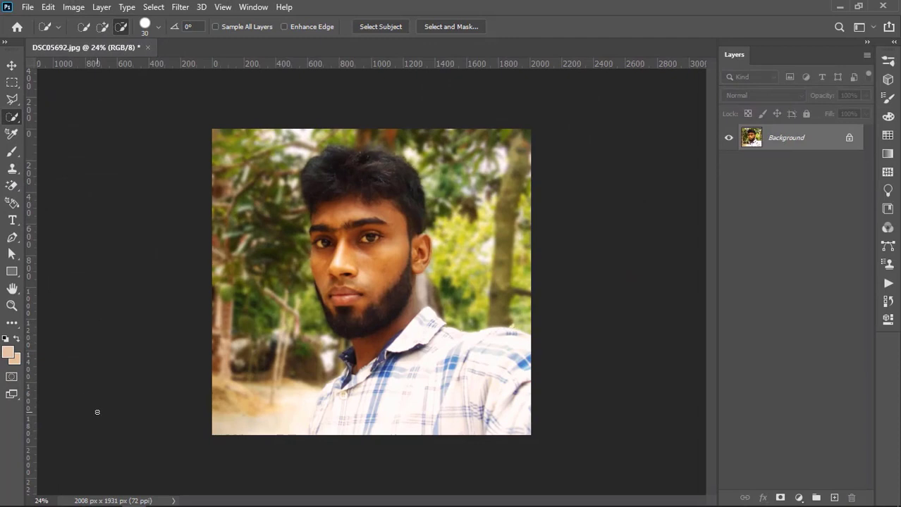
click(839, 7)
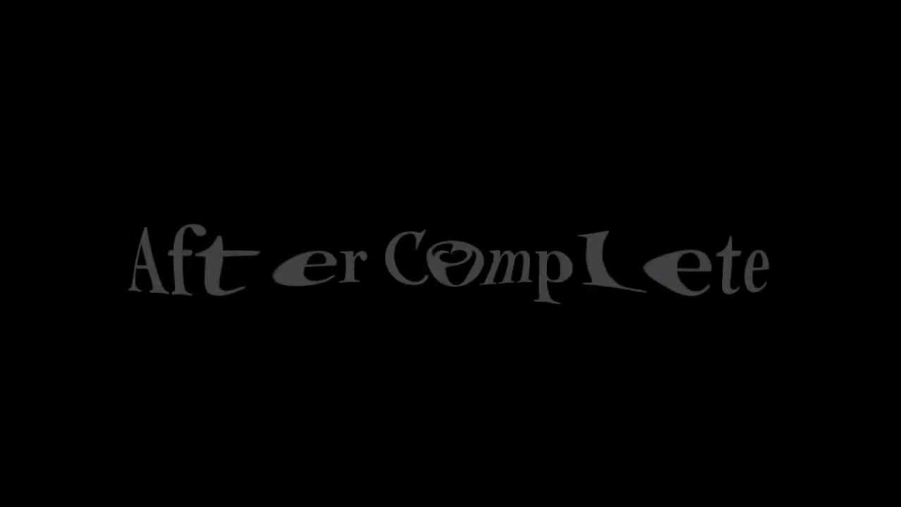